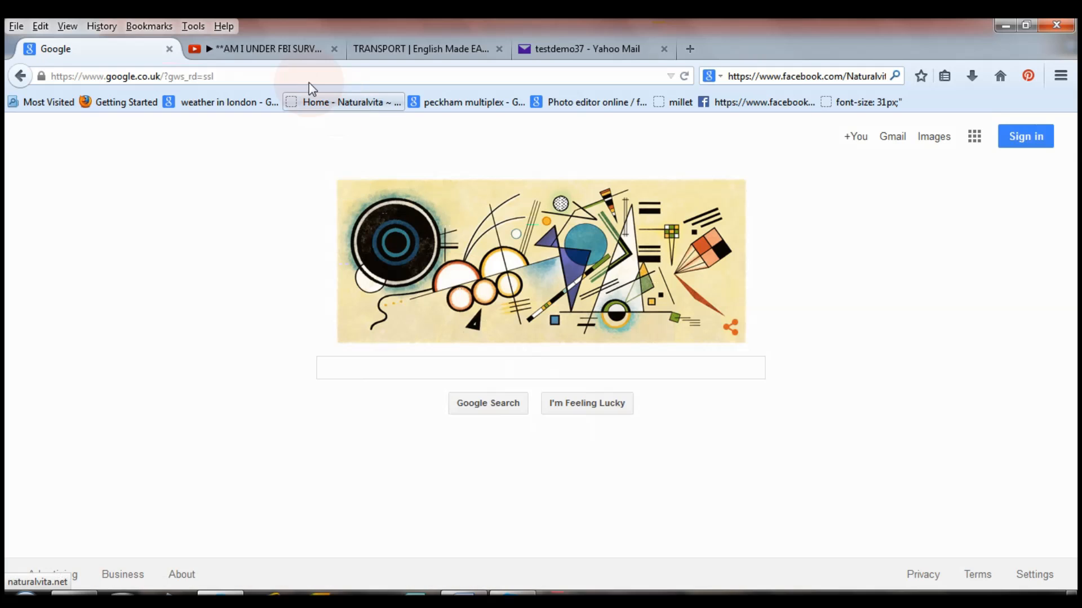
Switch to the YouTube tab showing the video 'AM I UNDER FBI SURVEILLANCE??'.
click(273, 50)
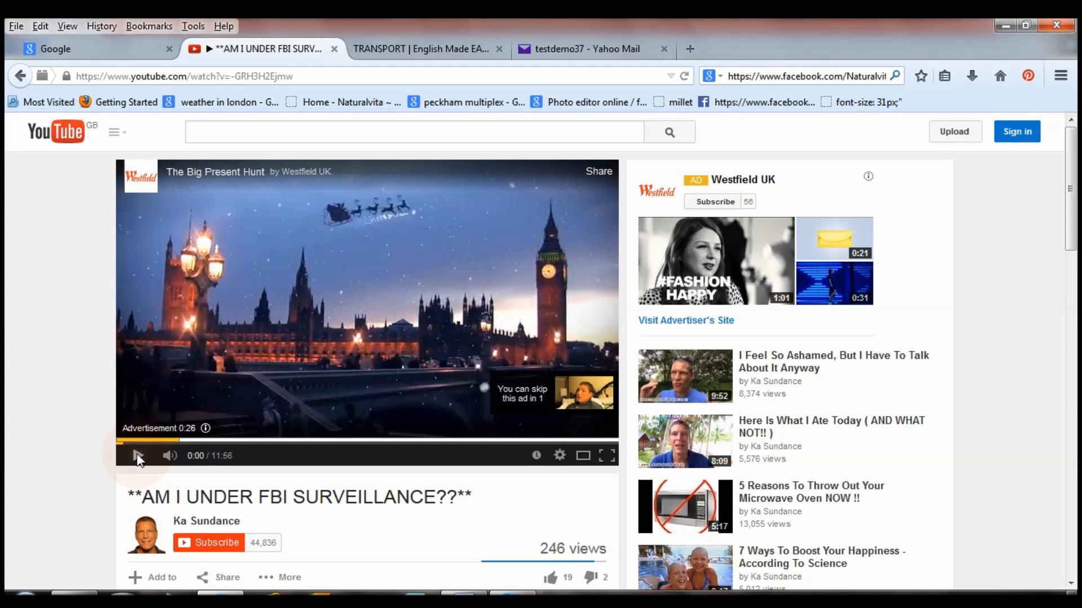
Bring up the Papa-English Transport lesson and scroll down to the worksheet thumbnails and sidebar ad.
click(431, 55)
drag(1069, 169, 1073, 231)
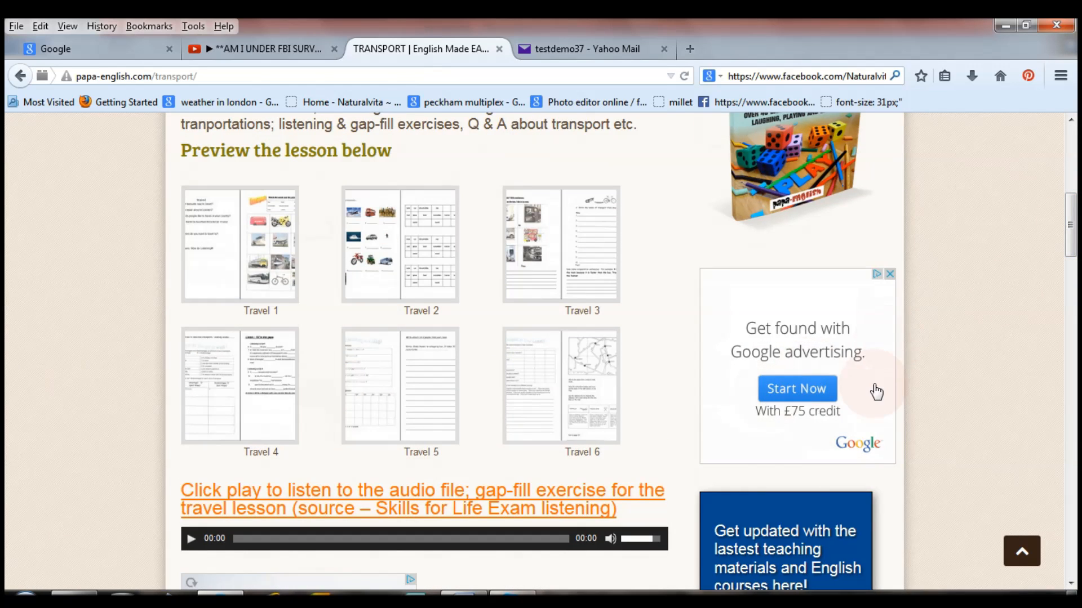
drag(1075, 225, 1072, 275)
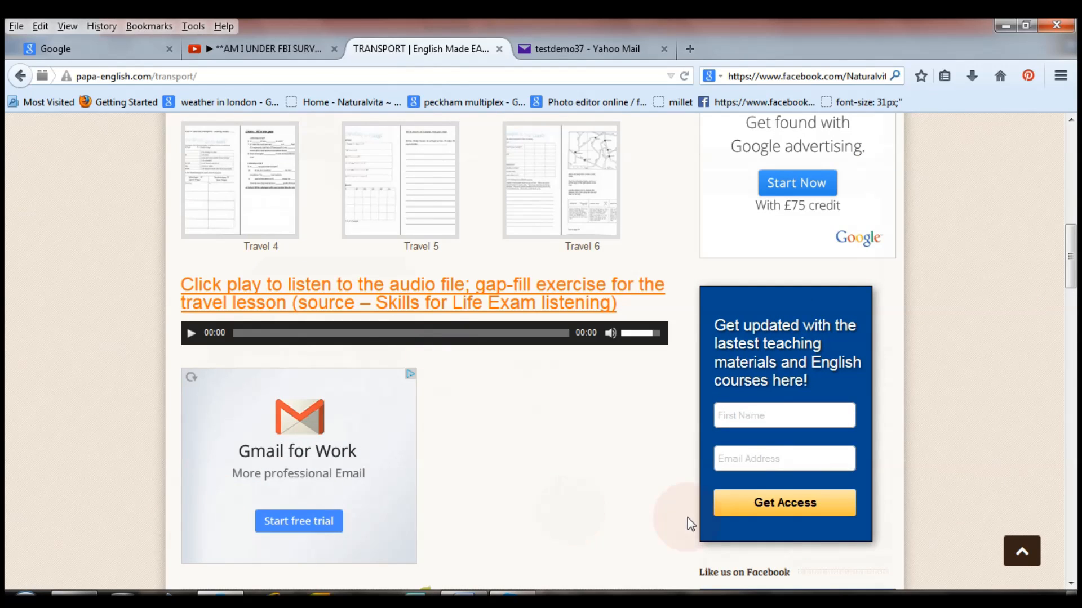
drag(1072, 259, 1077, 152)
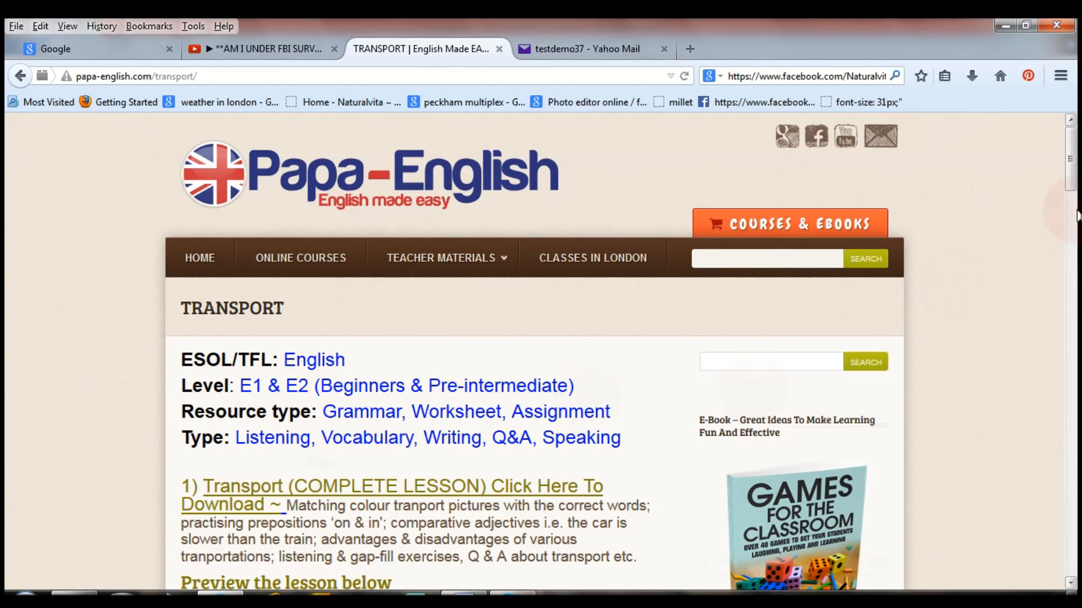
scroll(1065, 225, down, 10)
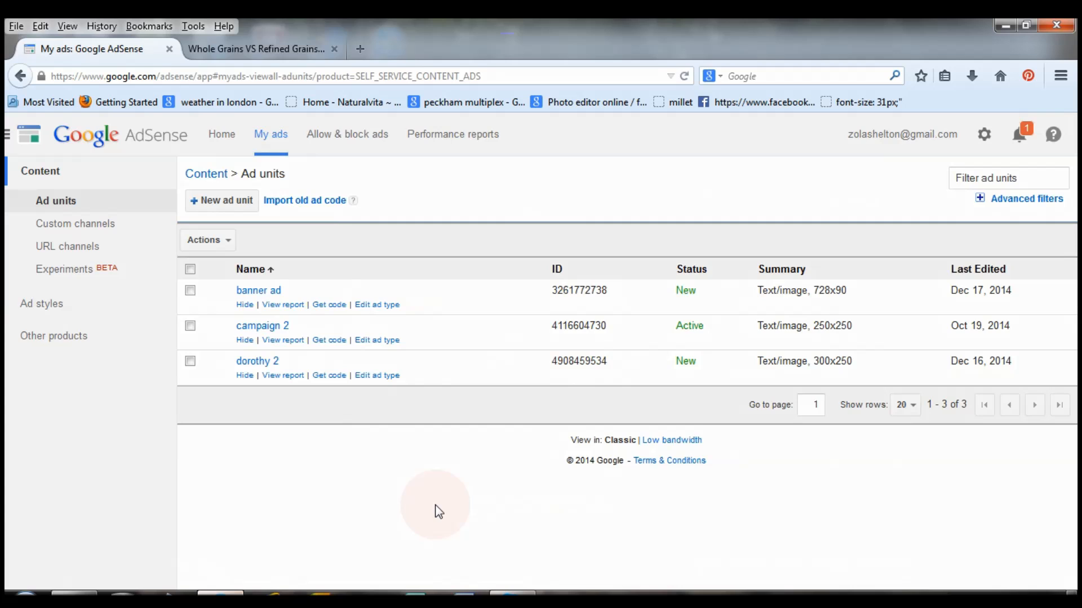
View the AdSense Home earnings overview, then start a fresh browser tab.
click(226, 140)
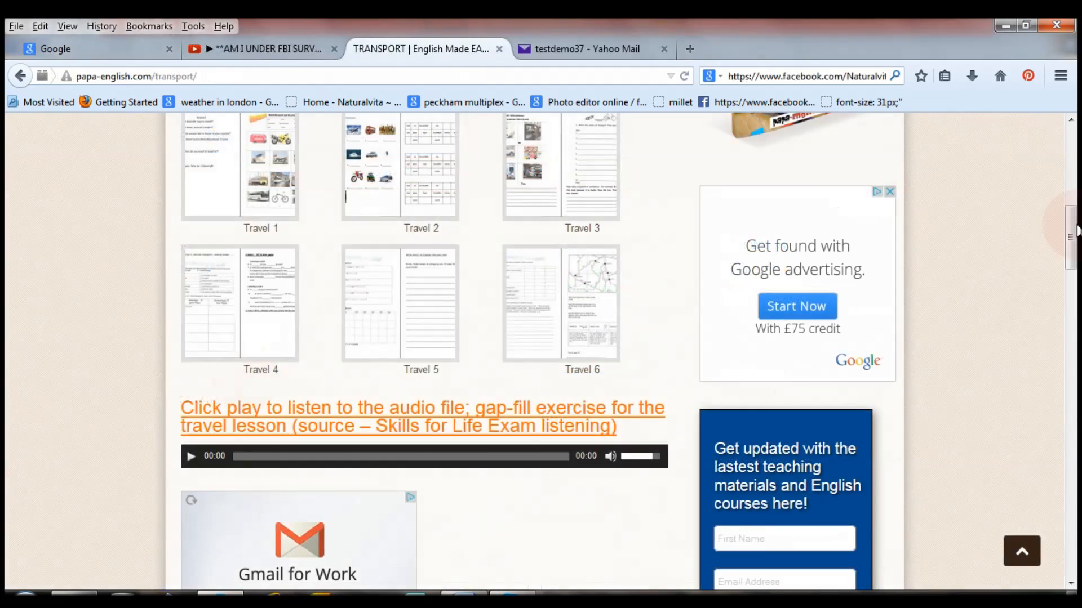
scroll(1074, 118, up, 10)
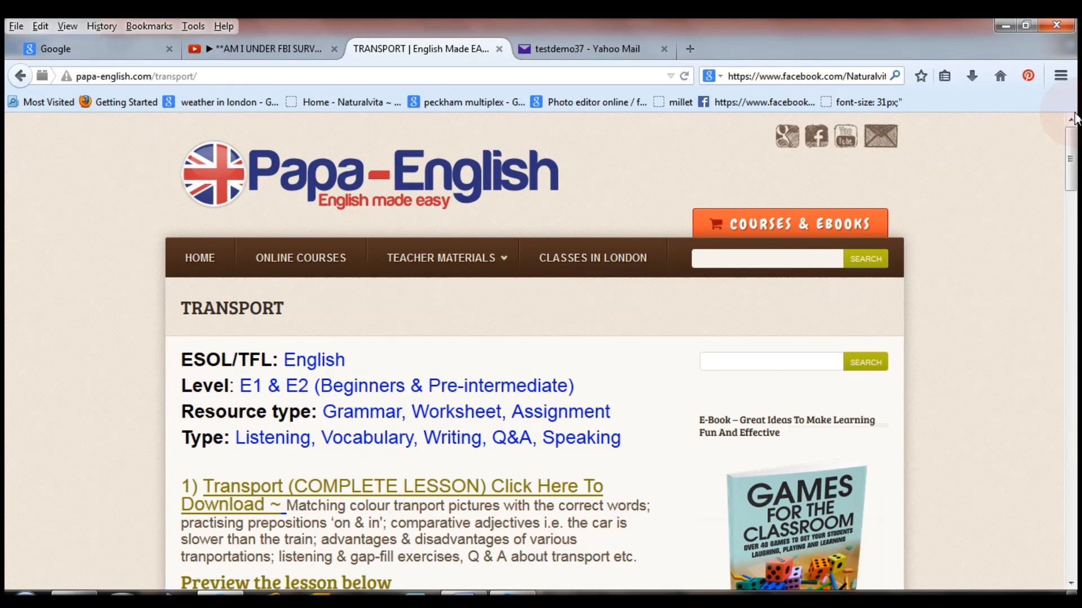
click(692, 48)
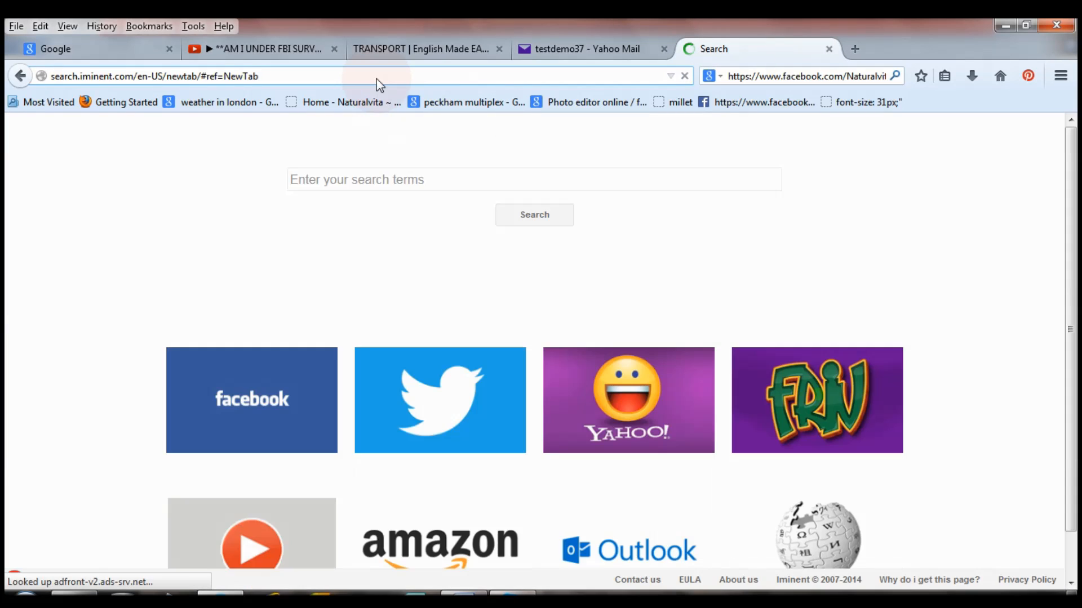
Search Google for 'google adsense' and open the AdSense – Google Ads result.
click(377, 79)
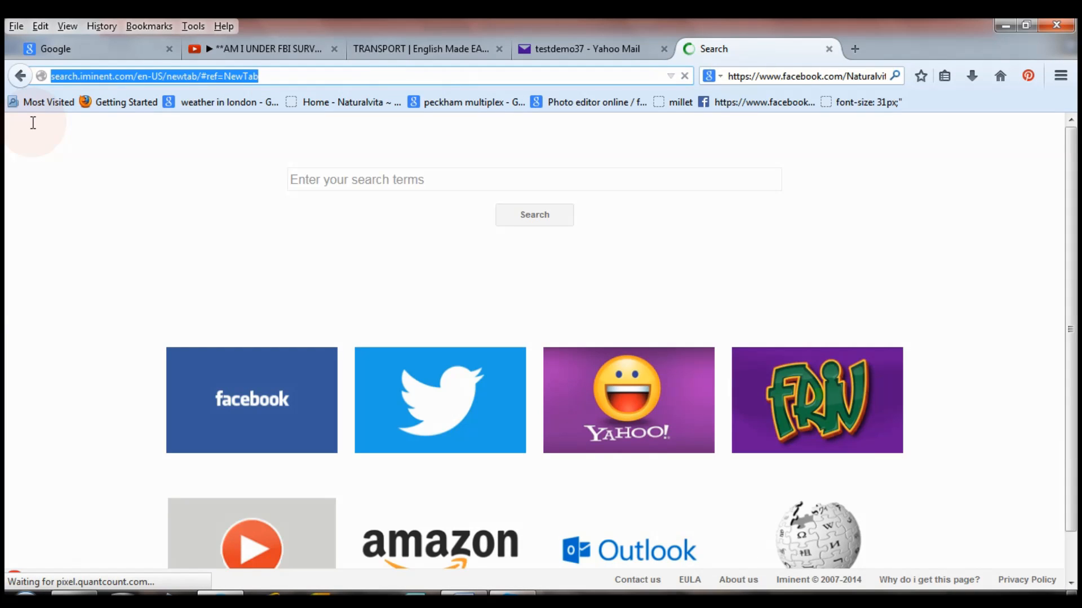
text(google.co.uk/)
key(Return)
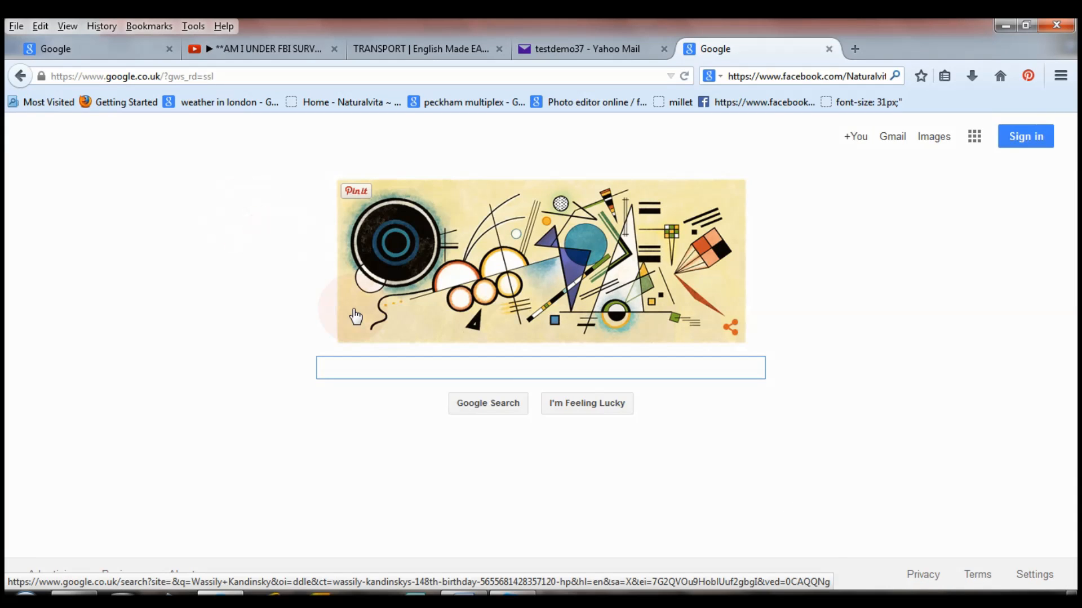
text(goo)
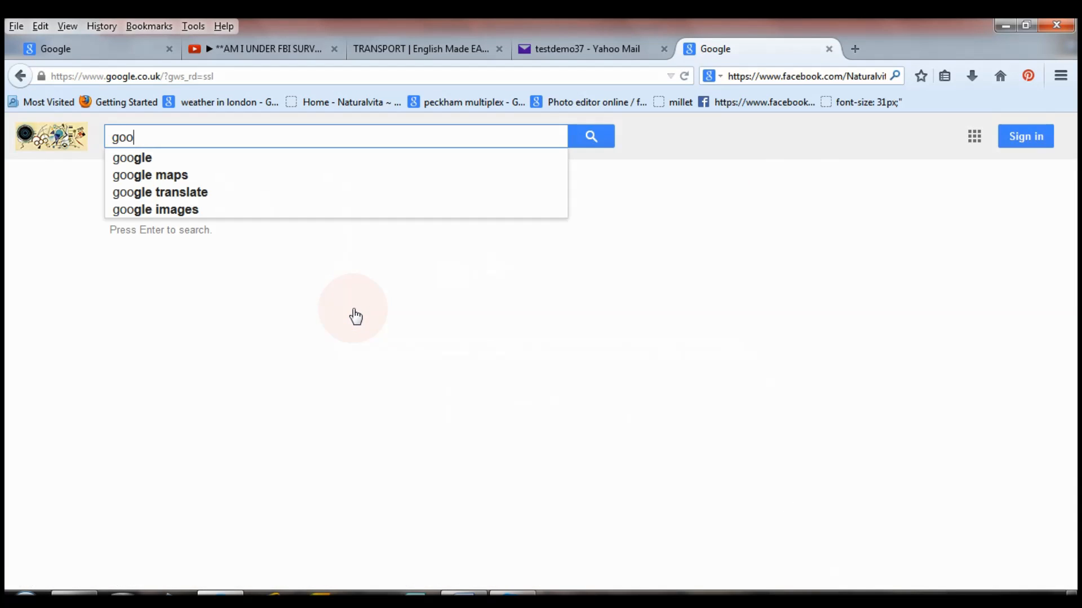
text(gle adsen)
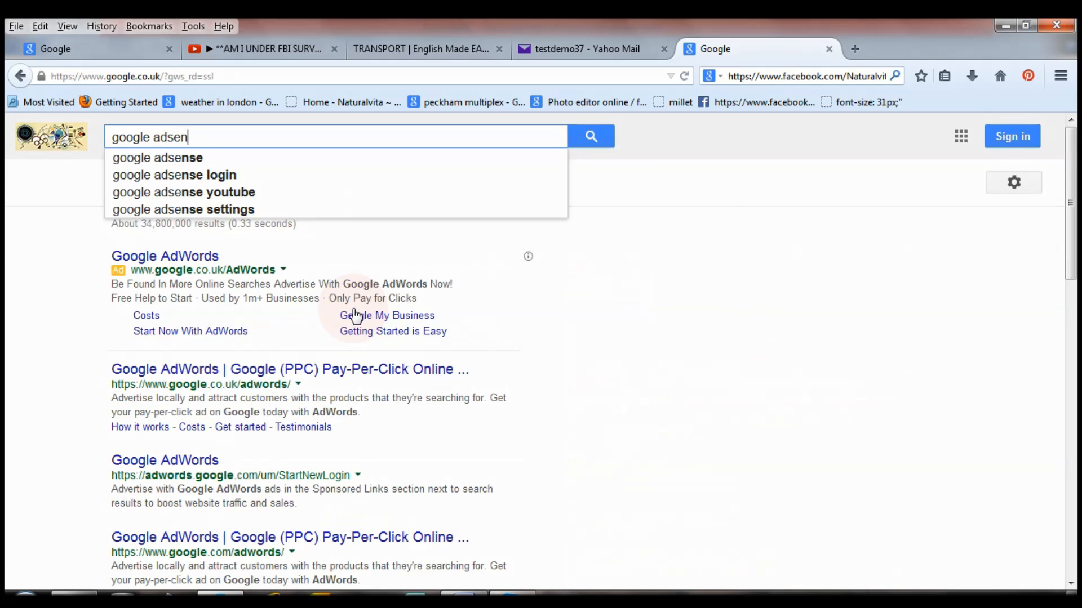
text(se)
key(Return)
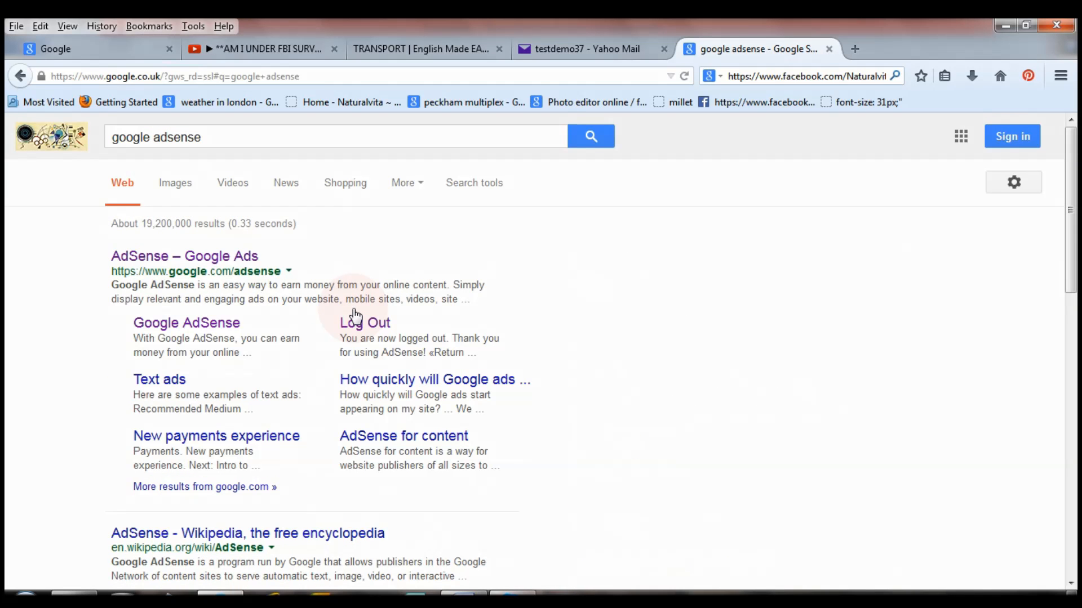
click(183, 261)
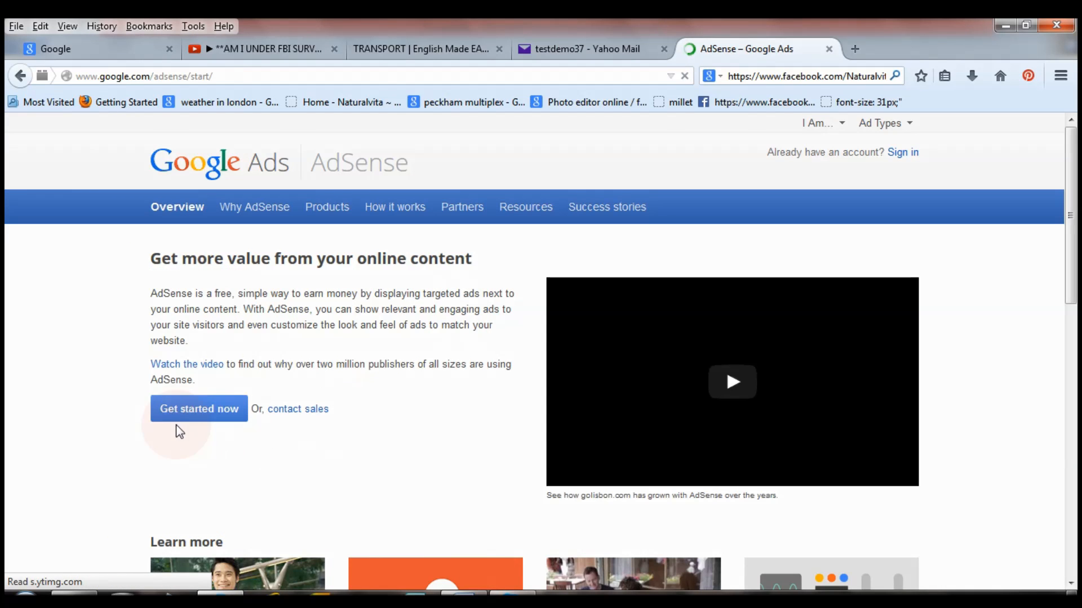
Start the AdSense sign-up with Get started now and choose No, create a new Google Account.
click(222, 422)
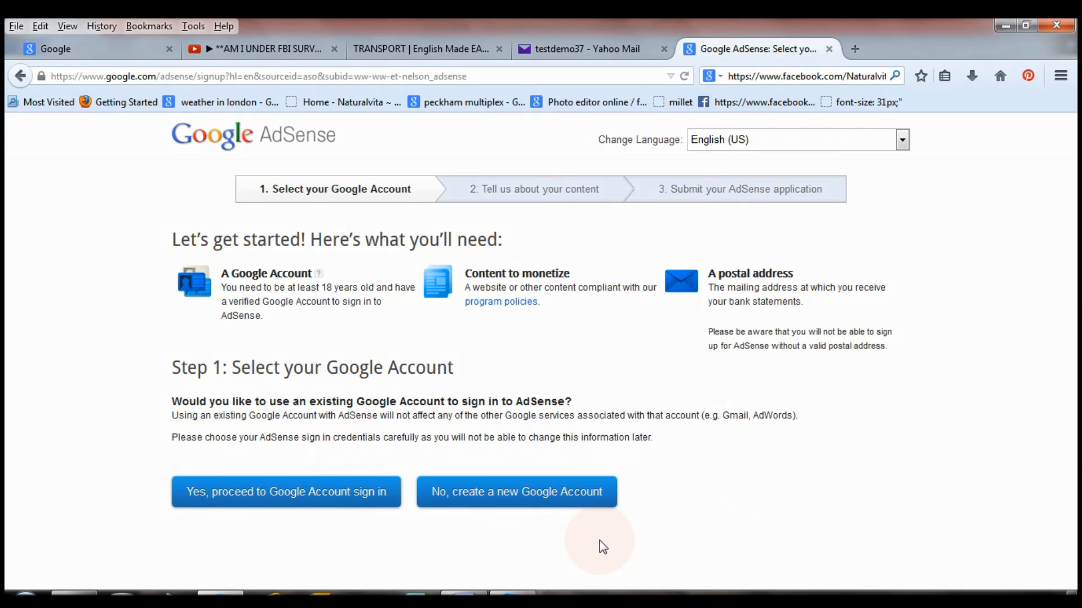
click(523, 496)
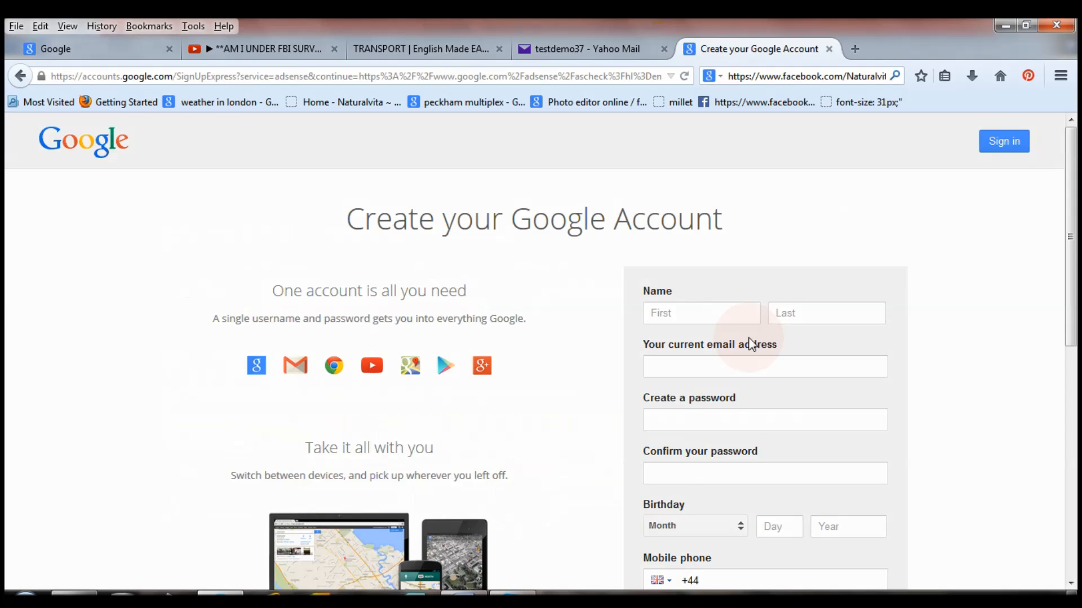
click(727, 304)
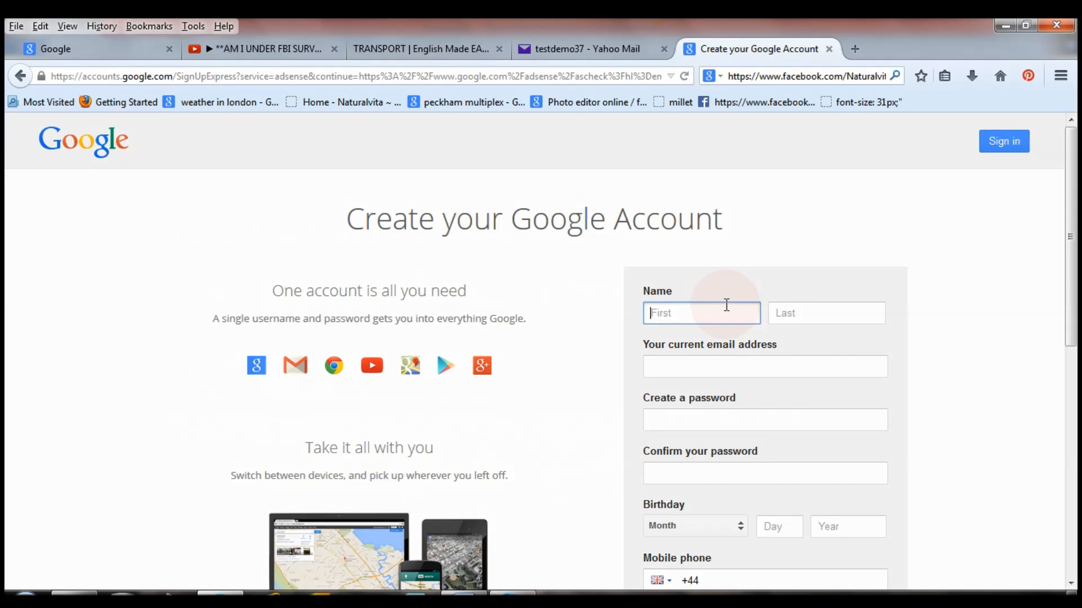
Enter the first and last name, current e-mail address, and the password with its confirmation.
text(test)
scroll(732, 298, down, 3)
key(Tab)
text(demo)
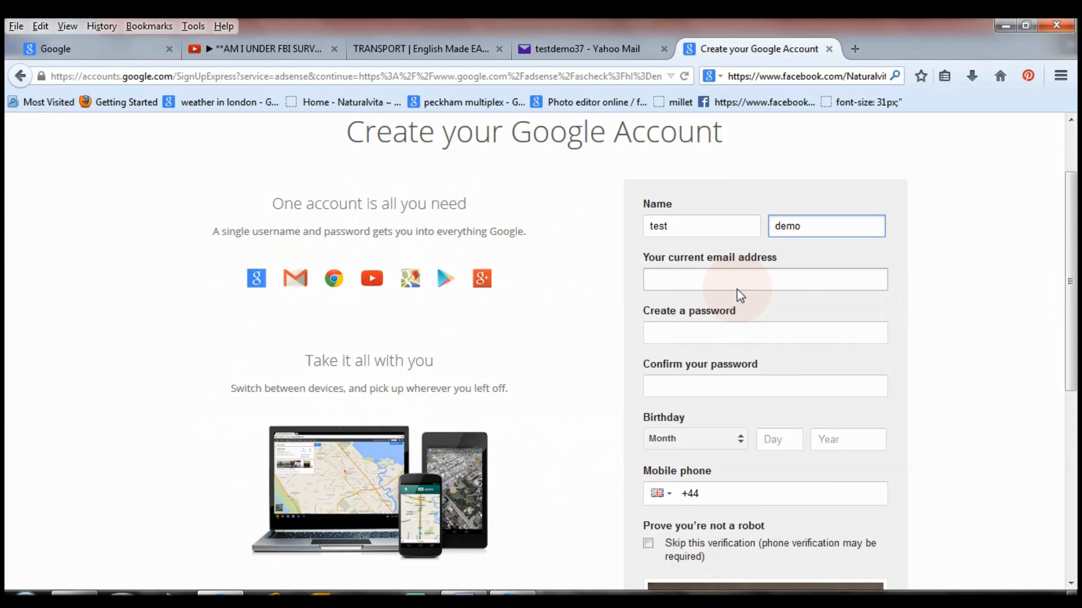
click(737, 279)
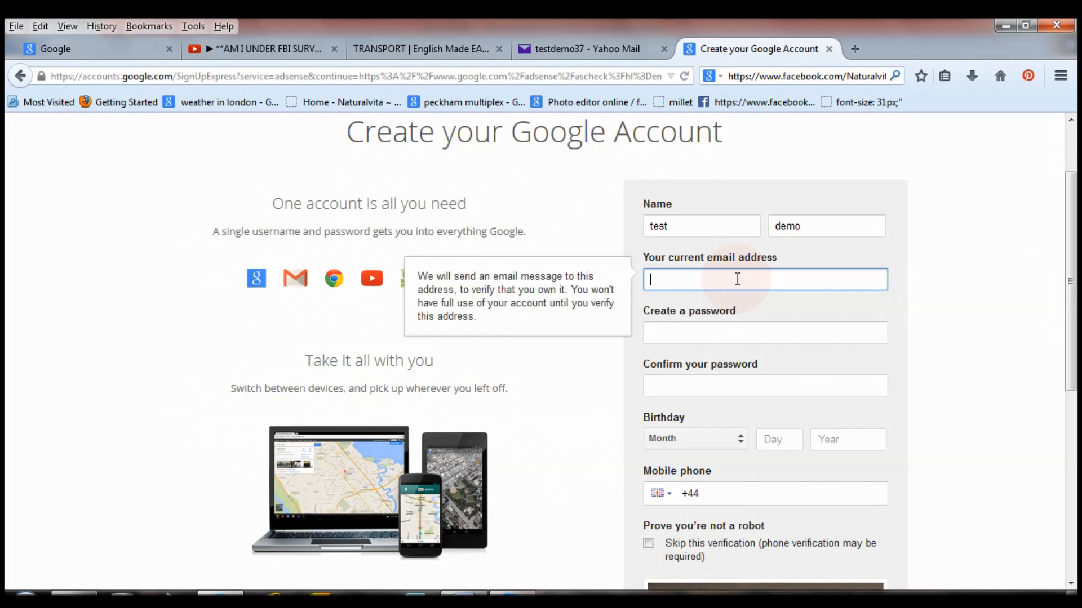
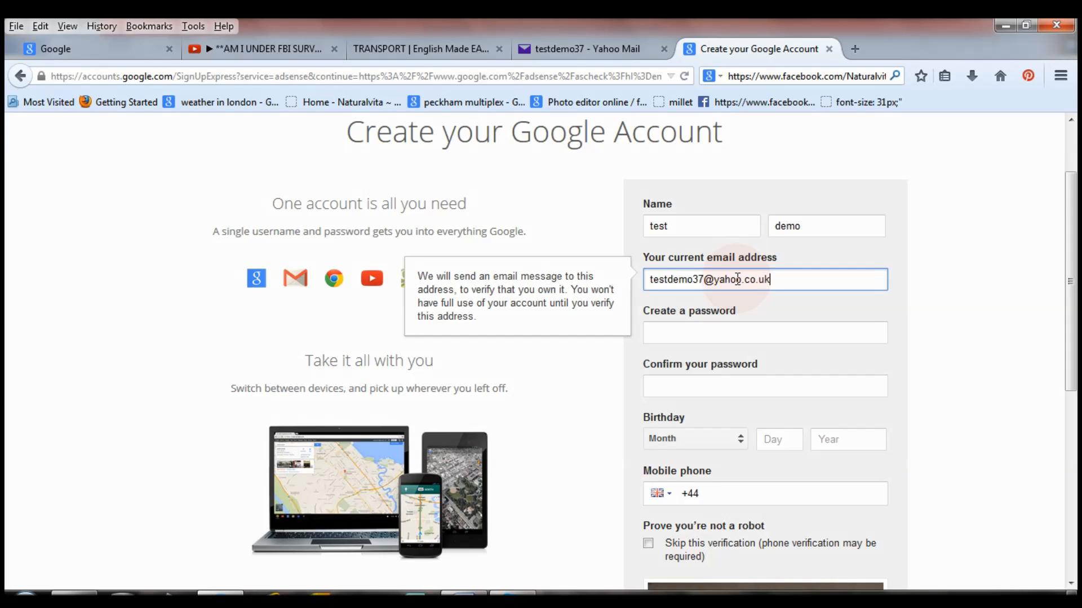
click(726, 331)
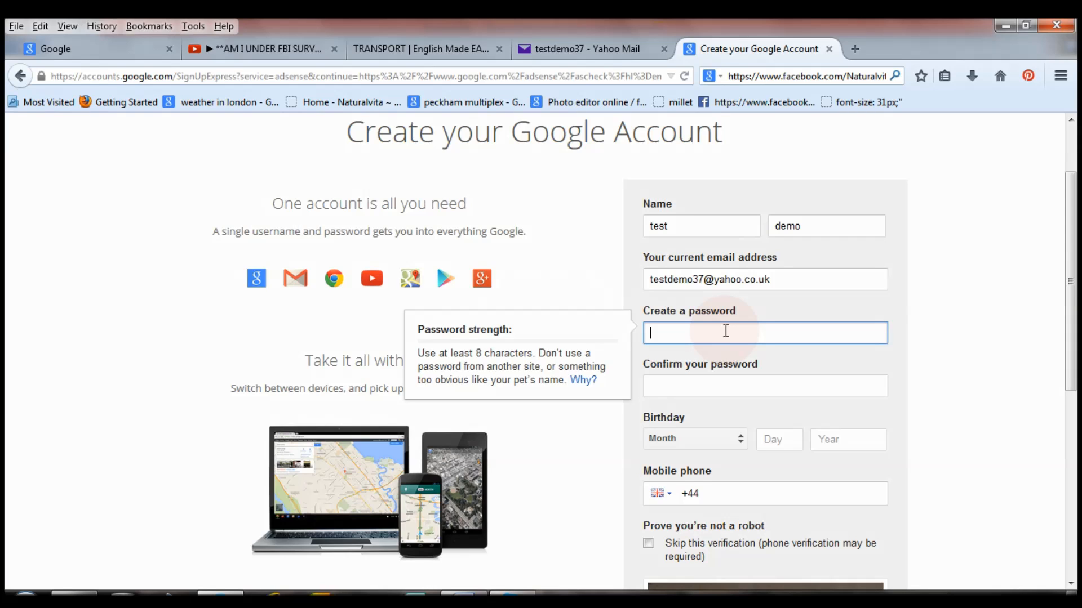
text(•••••••••••)
click(732, 385)
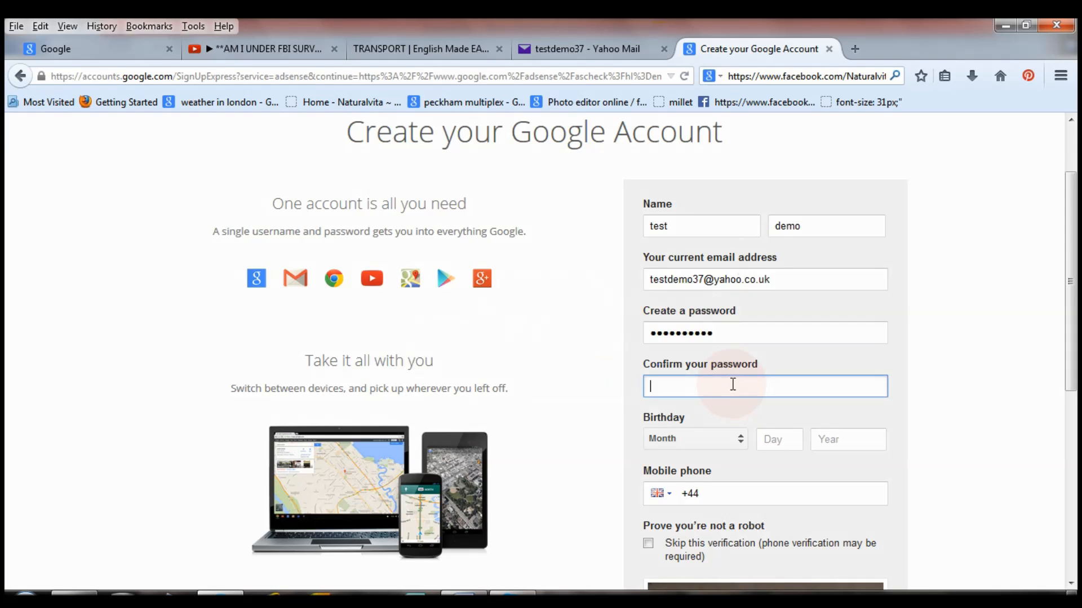
text(•••••••••••)
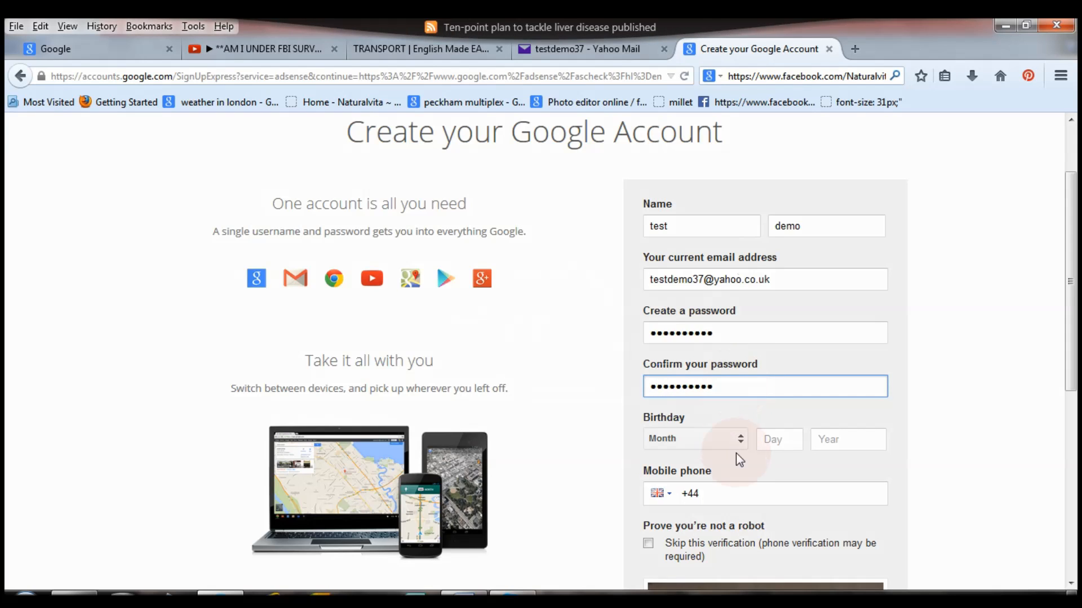
Fill in the birthday: month from the list, day 7, year 1980.
click(741, 441)
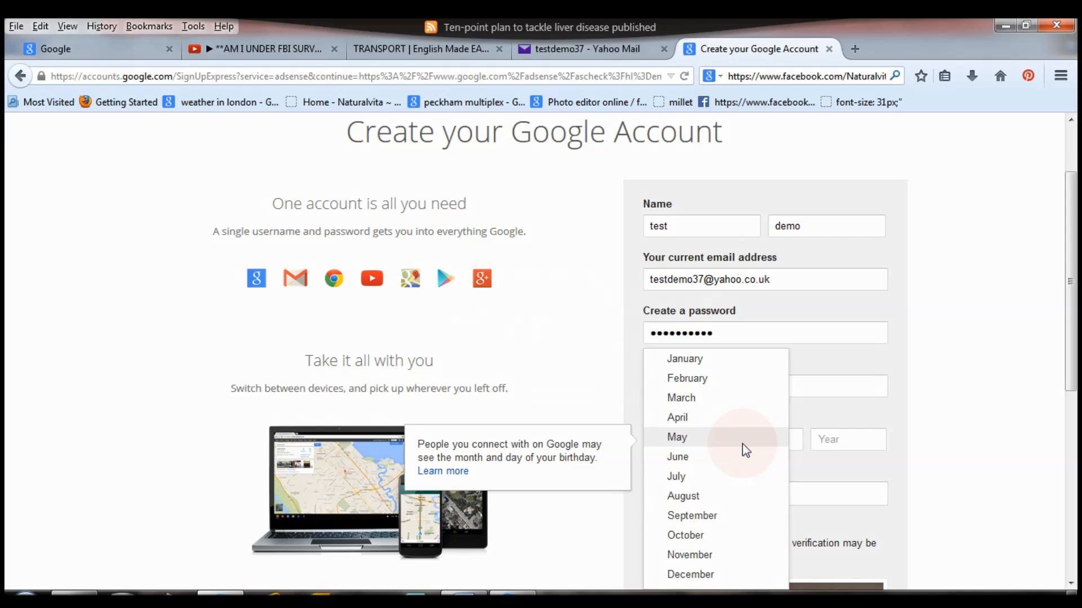
click(741, 456)
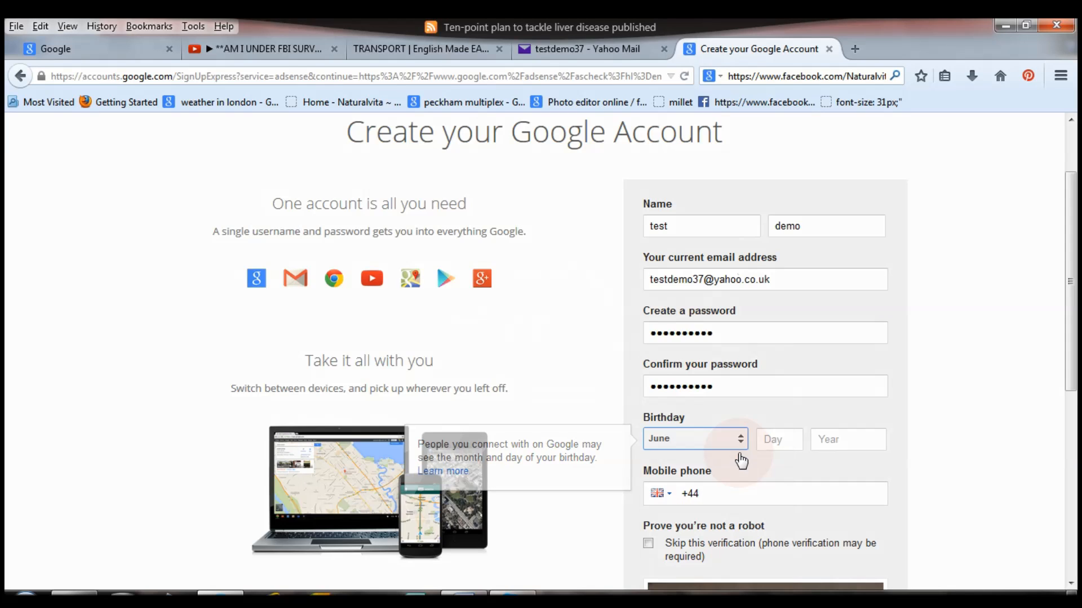
click(779, 438)
text(7)
key(Tab)
text(1980)
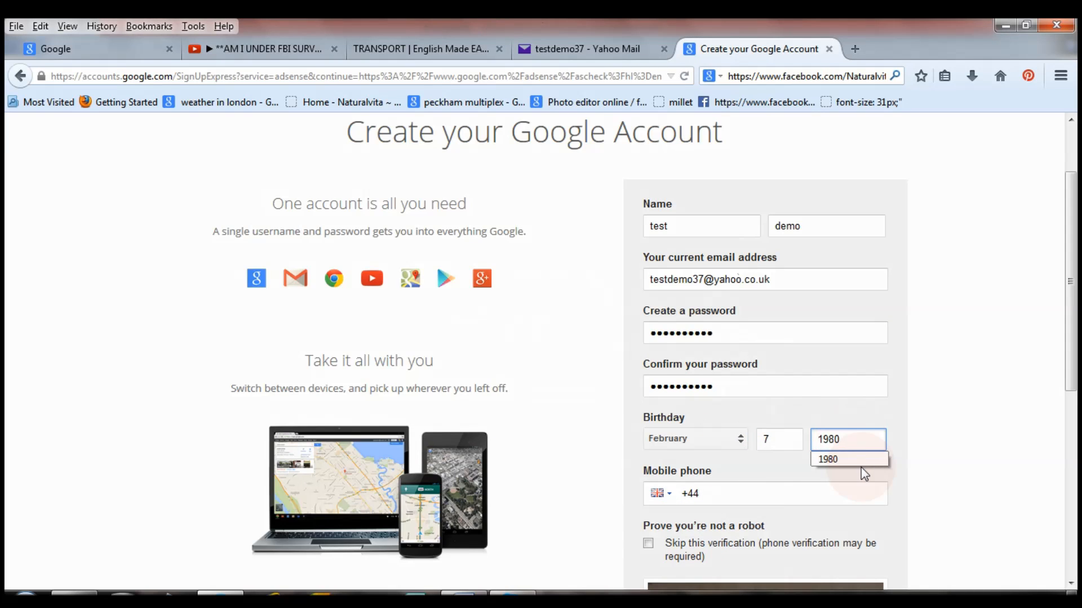
click(852, 459)
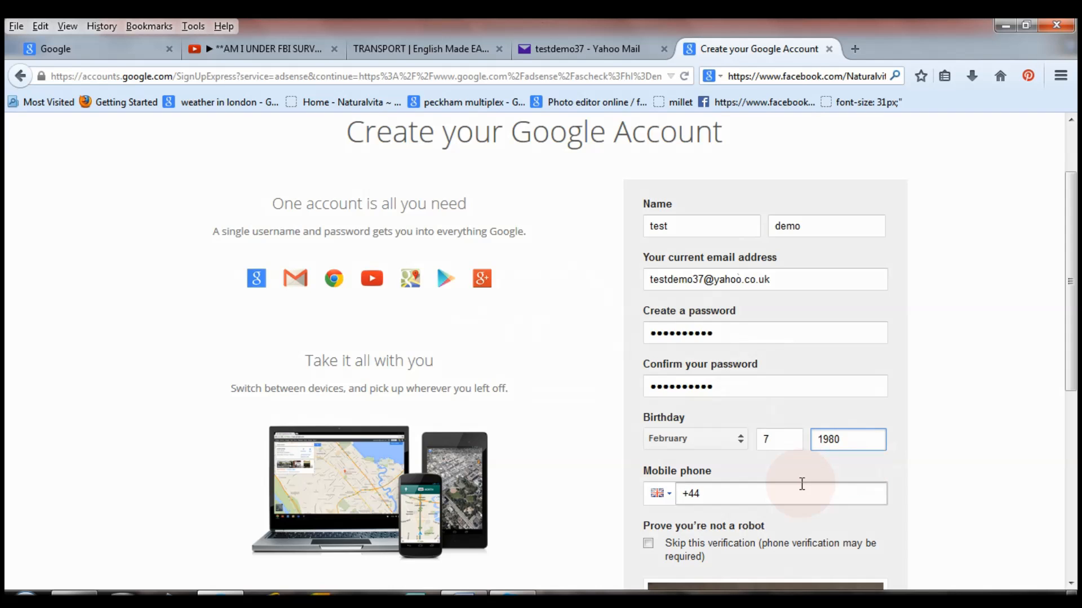
click(1072, 307)
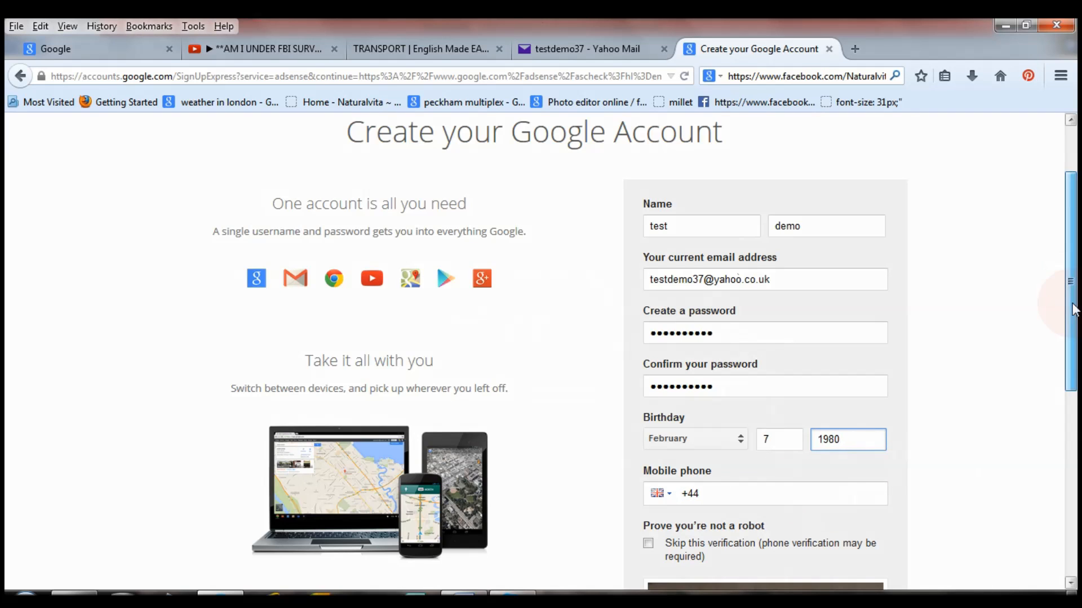
drag(1072, 307, 1072, 383)
click(776, 346)
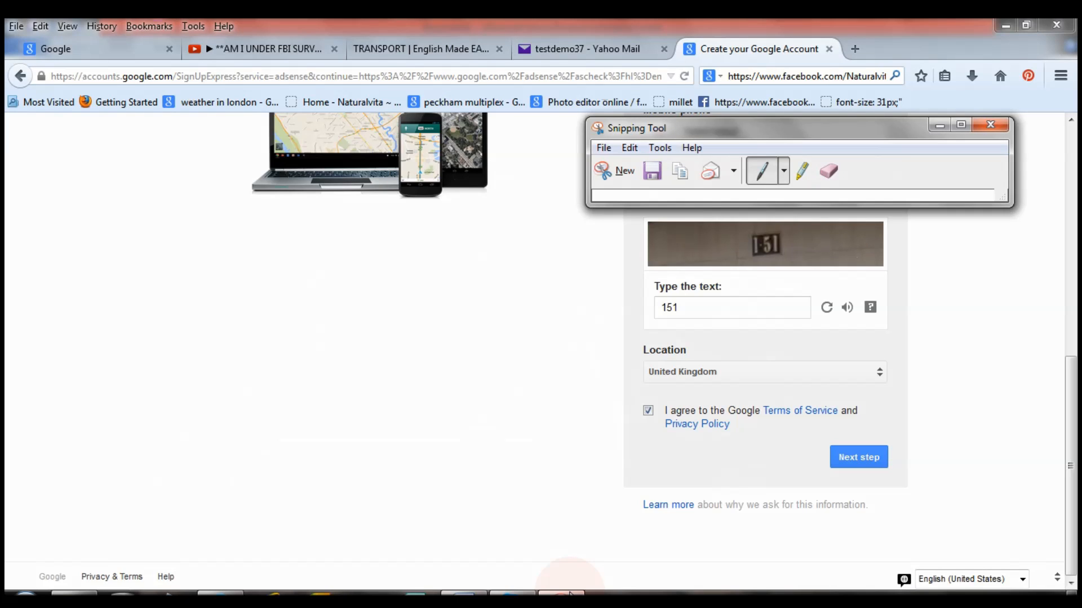
Submit the completed Google Account sign-up form with Next step.
click(862, 457)
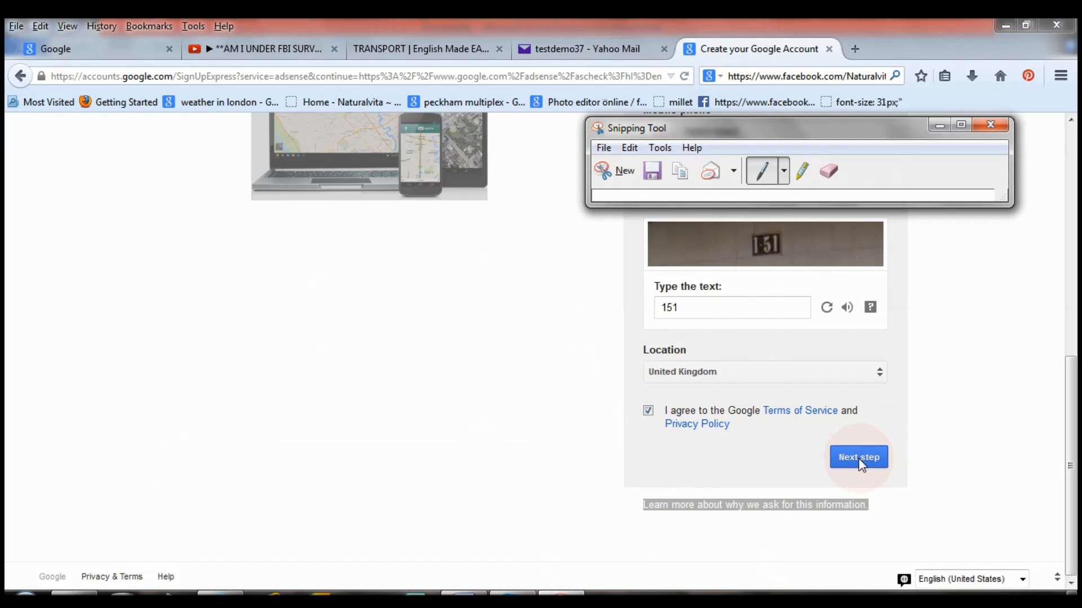
click(563, 247)
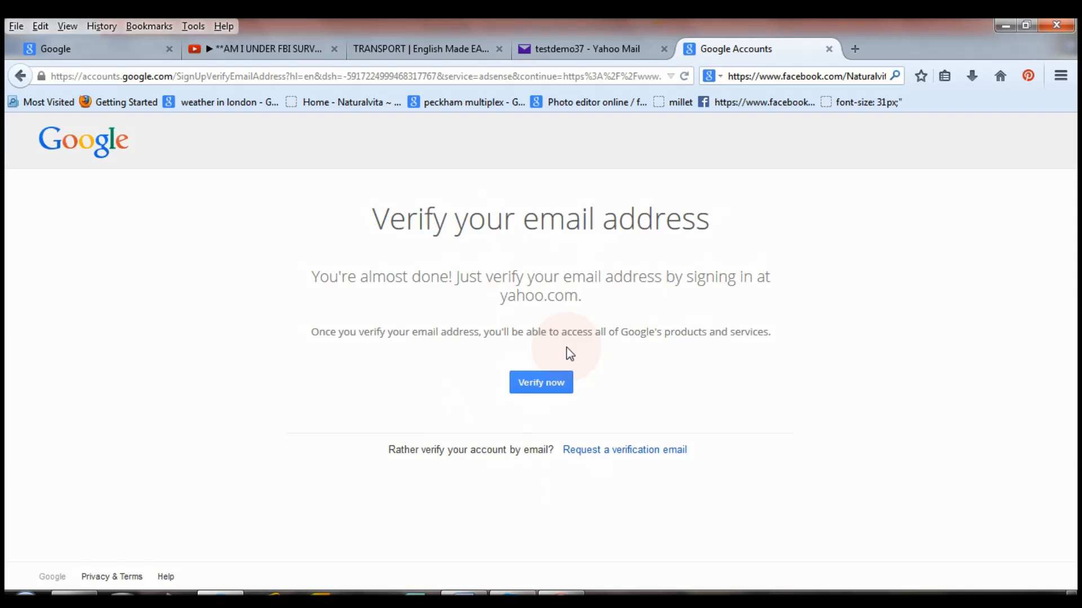
Verify the e-mail through Yahoo, agree to share the account, and go back to Google AdSense.
click(524, 389)
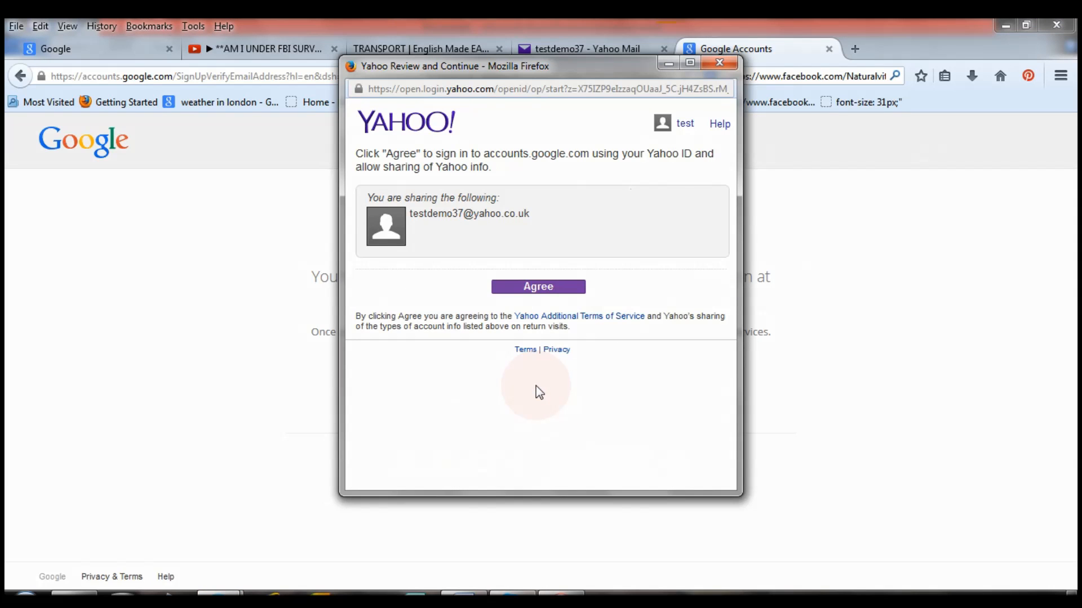
click(683, 124)
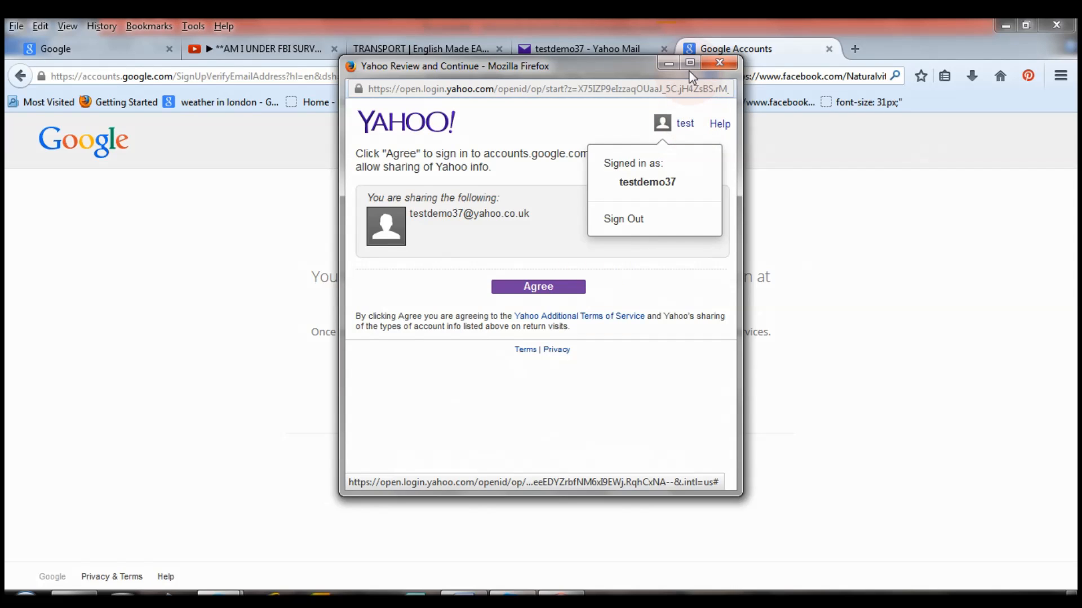
click(690, 63)
click(538, 250)
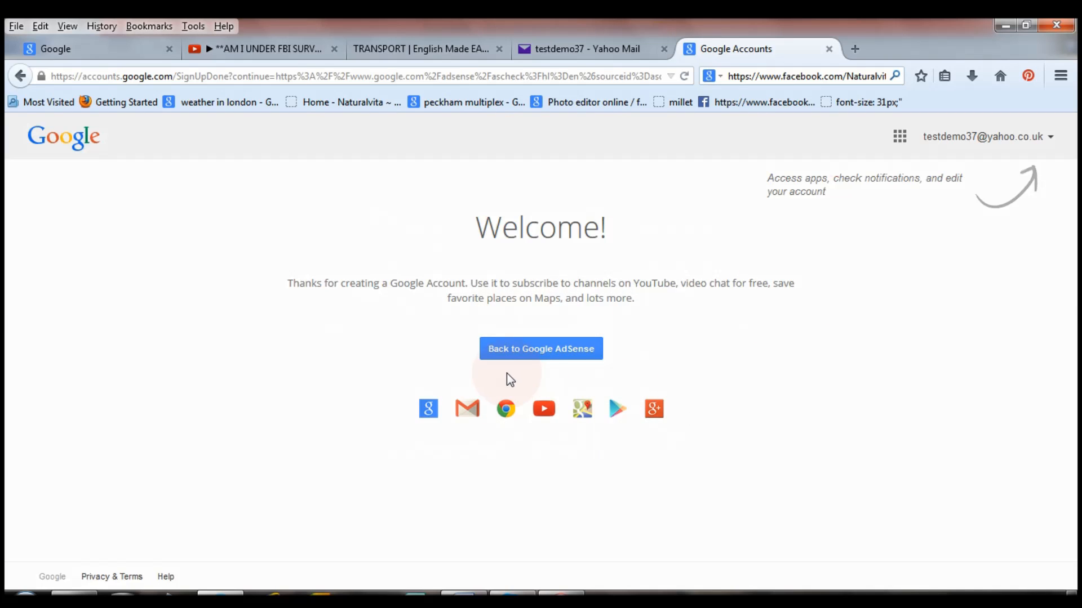
click(560, 347)
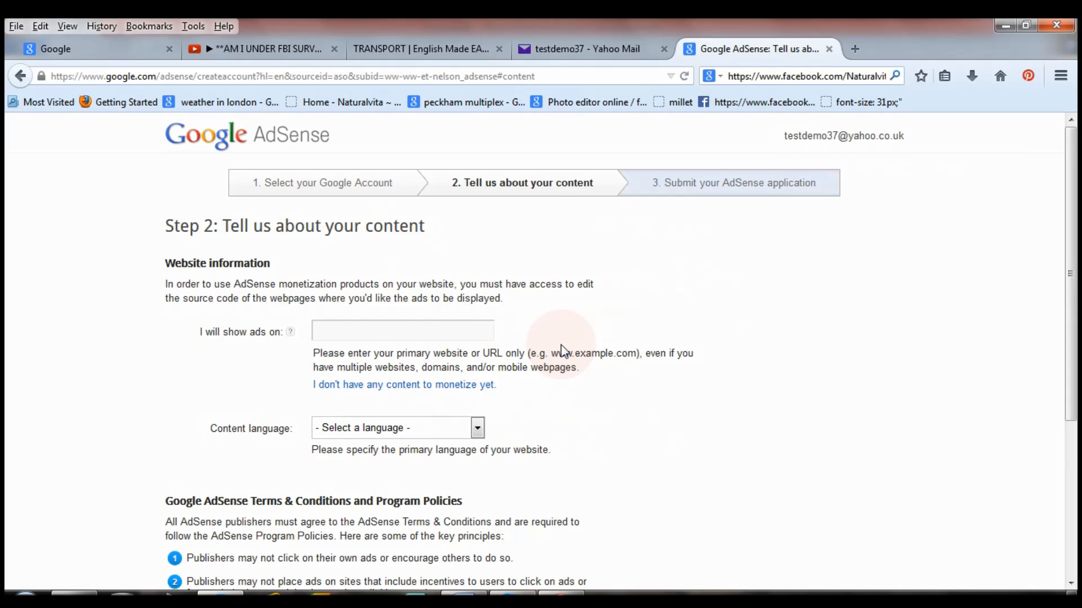
Enter naturalvita.net as the ad website, choose English - English content language, and continue.
click(381, 331)
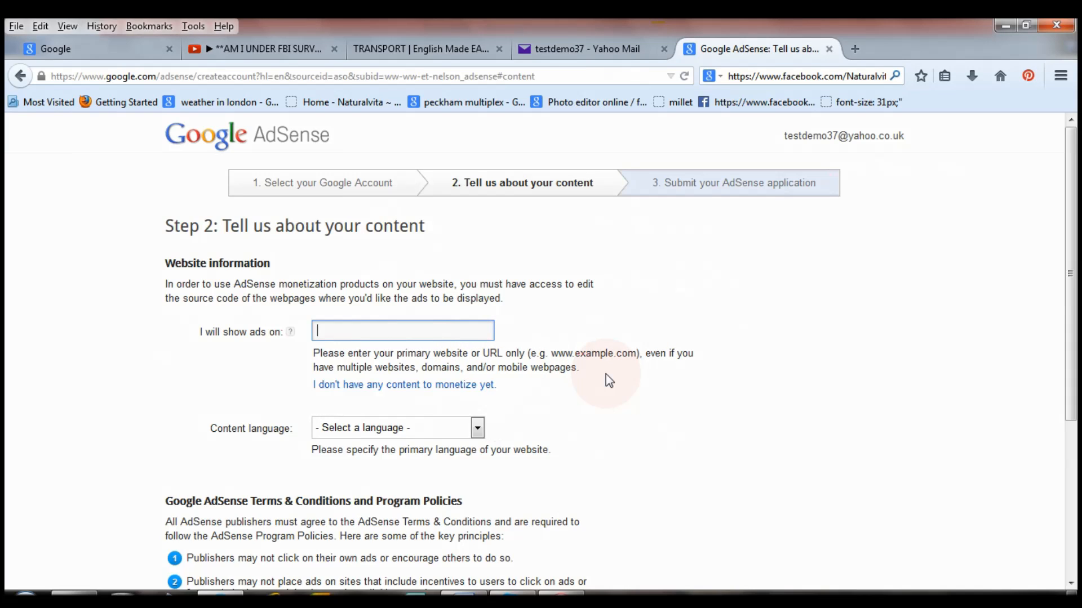
text(naturalvita.net)
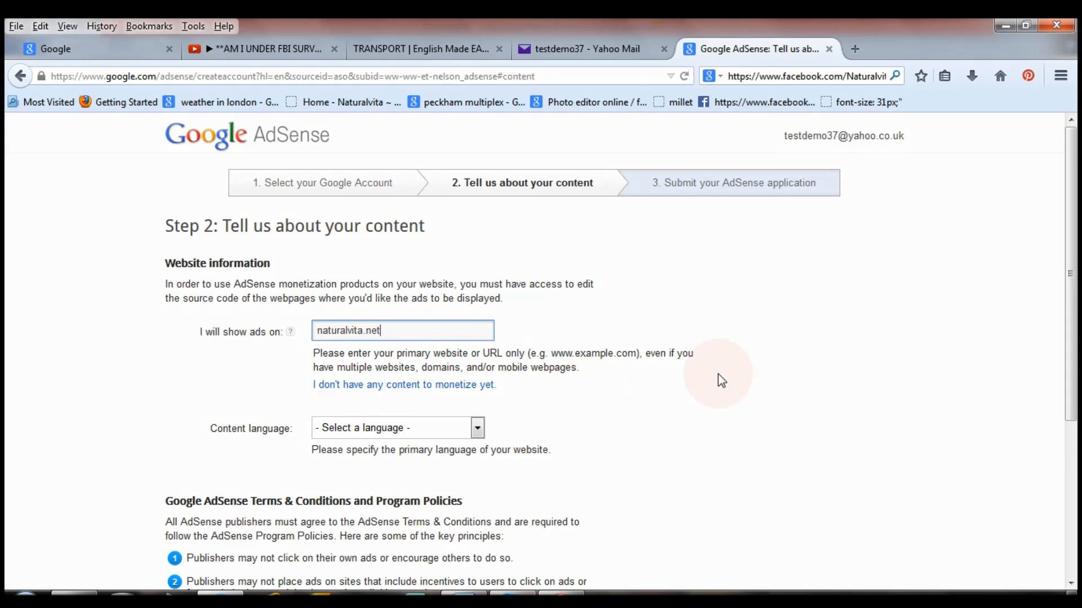
key(Tab)
scroll(542, 344, down, 3)
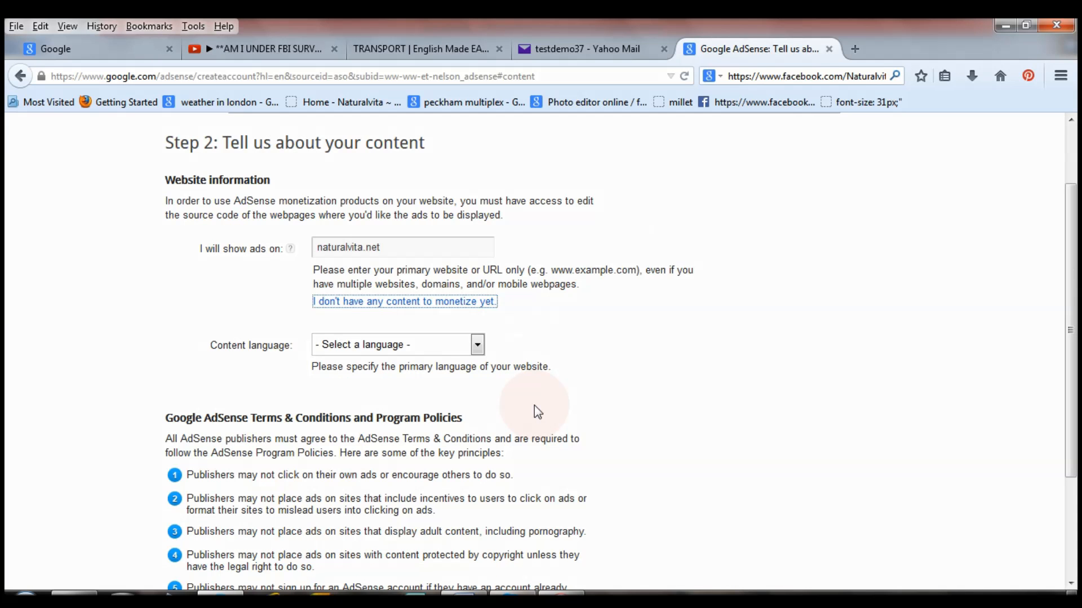
click(477, 345)
drag(481, 381, 479, 545)
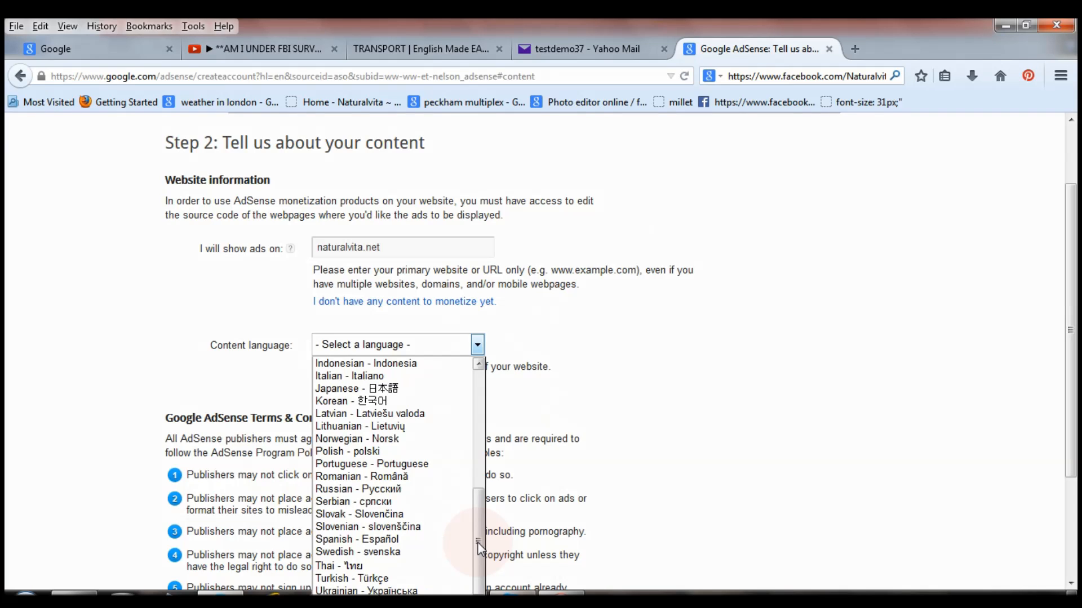
drag(478, 545, 479, 460)
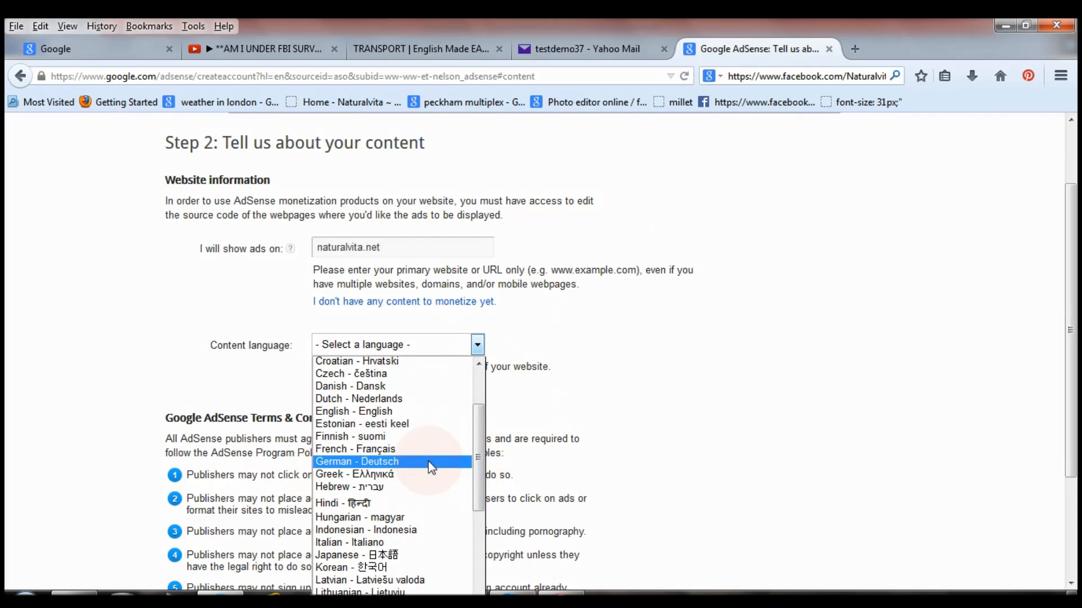
click(388, 412)
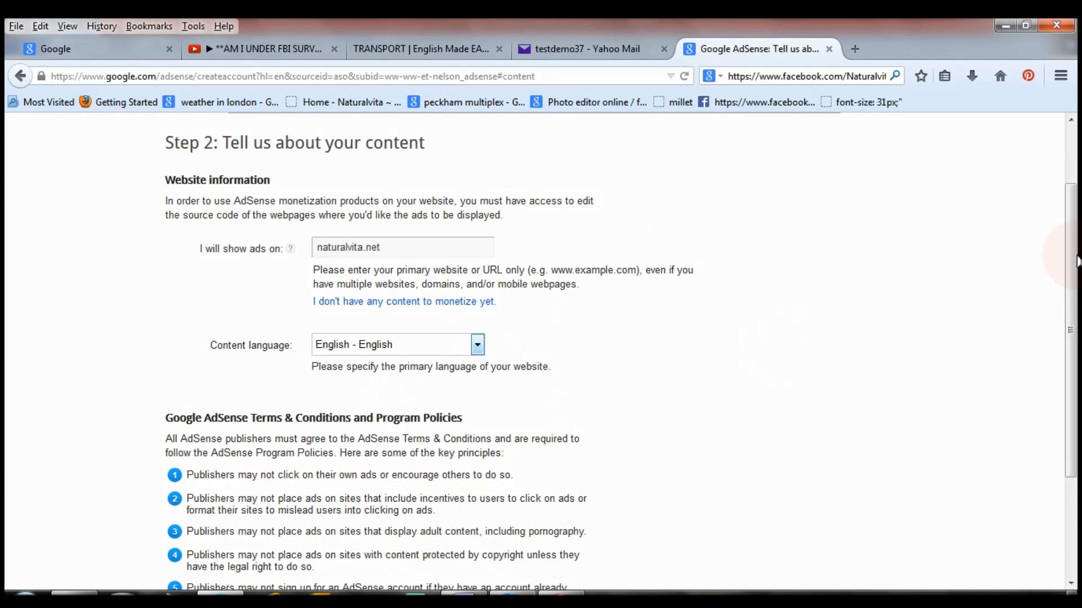
drag(1076, 262, 1077, 404)
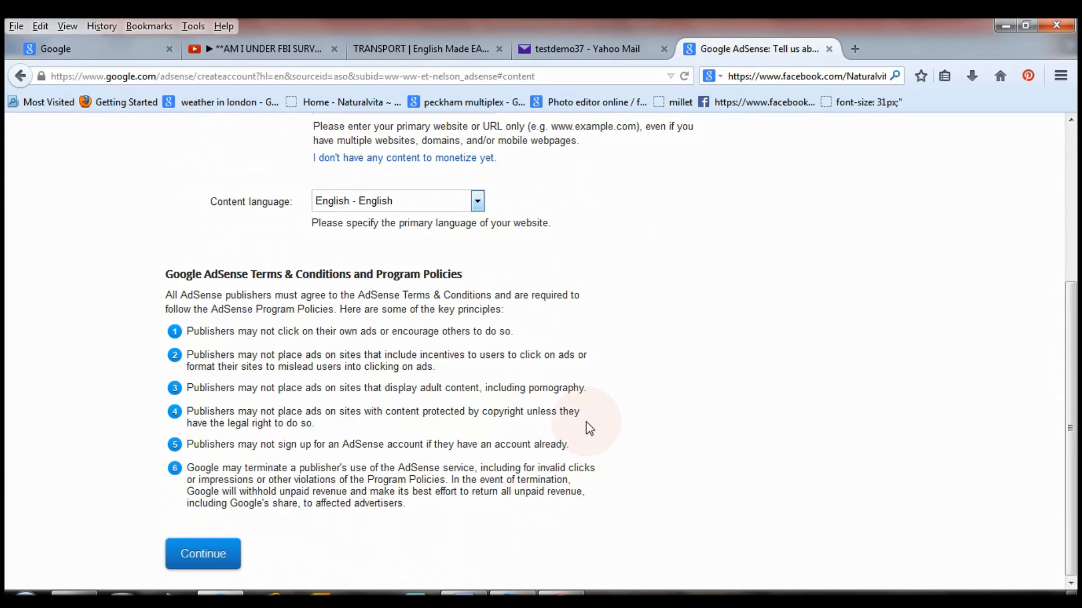
click(217, 561)
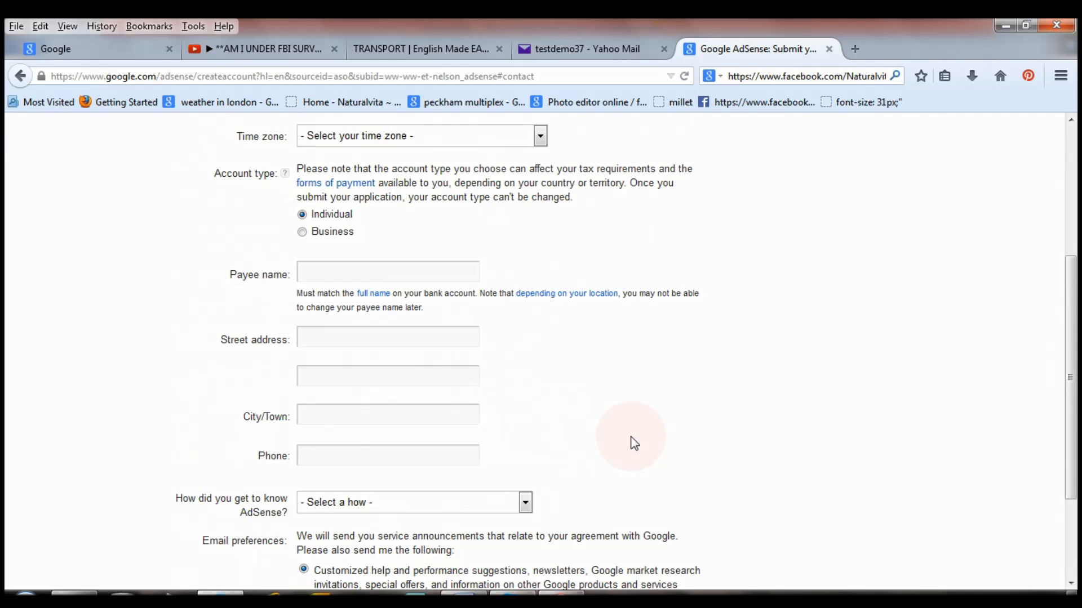
Set the country to United Kingdom and the time zone to (+00:00) London.
drag(1073, 332, 1074, 206)
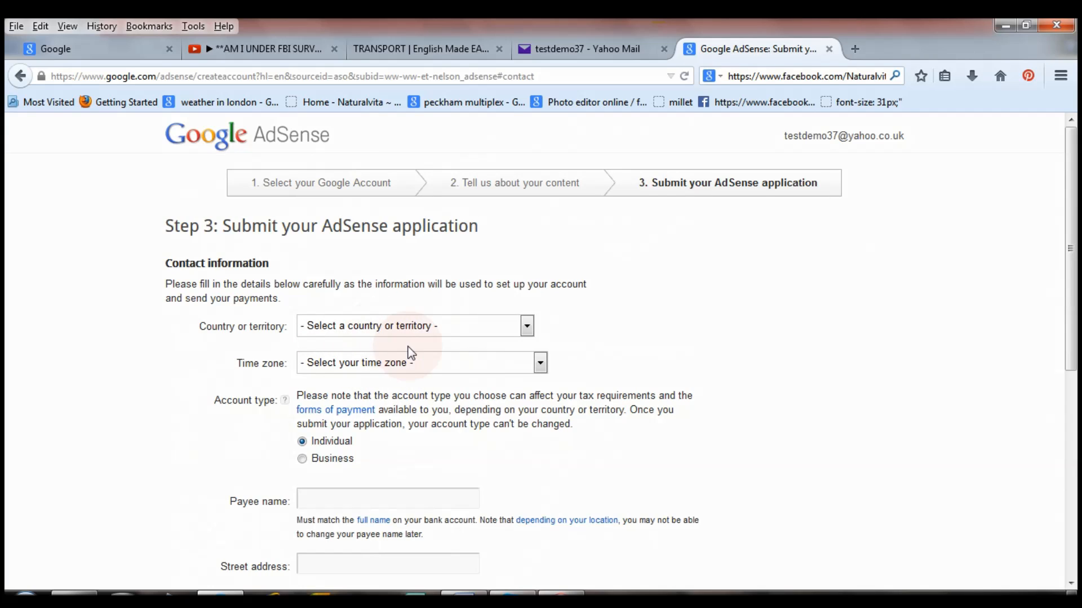
click(529, 329)
scroll(528, 394, down, 7)
drag(530, 401, 534, 552)
click(450, 403)
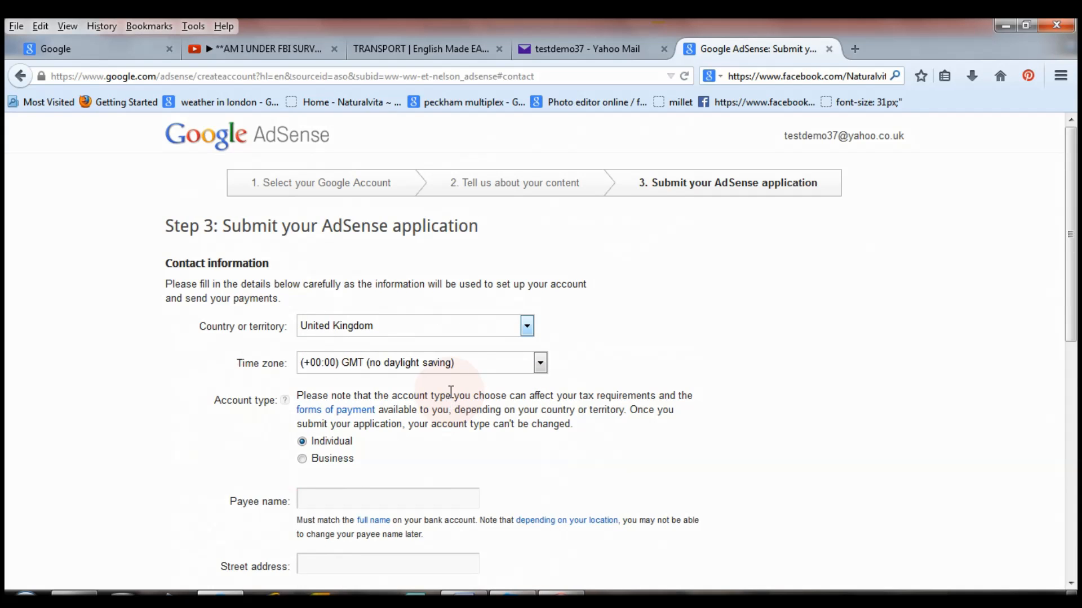
click(540, 363)
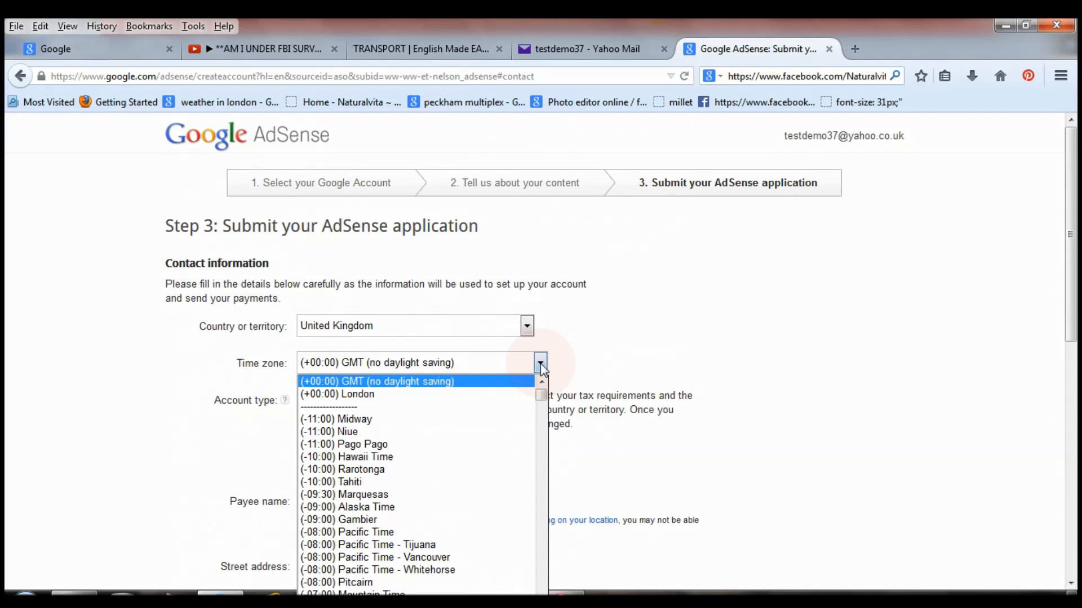
click(483, 394)
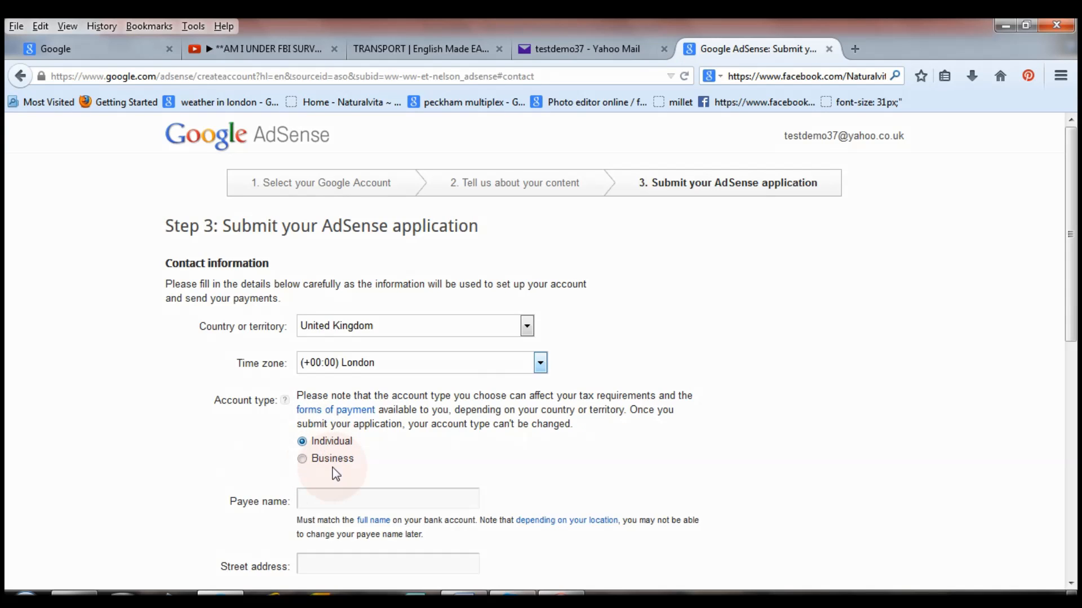
Enter the payee name and street address, and pick 'Online forum or blog' as the referral.
drag(1076, 210, 1076, 291)
click(393, 277)
click(350, 286)
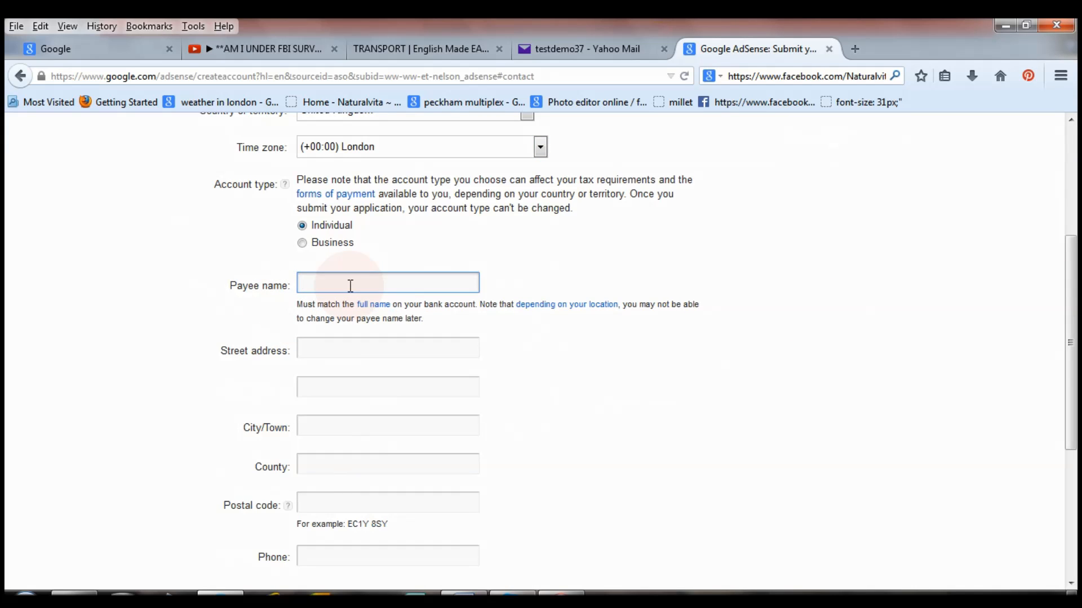
text(Dorothy)
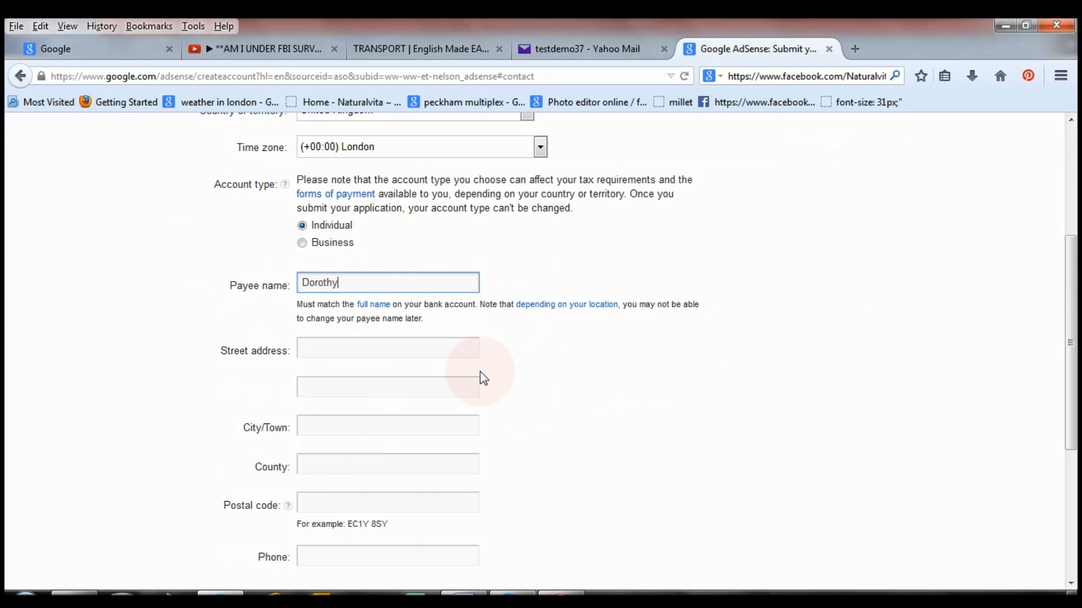
click(409, 358)
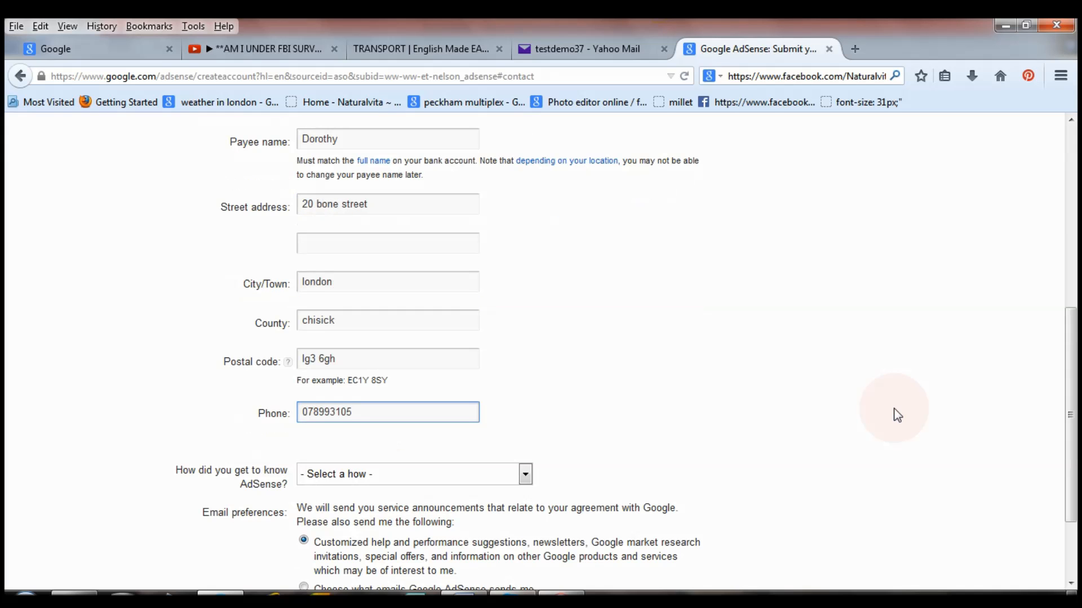
text(41)
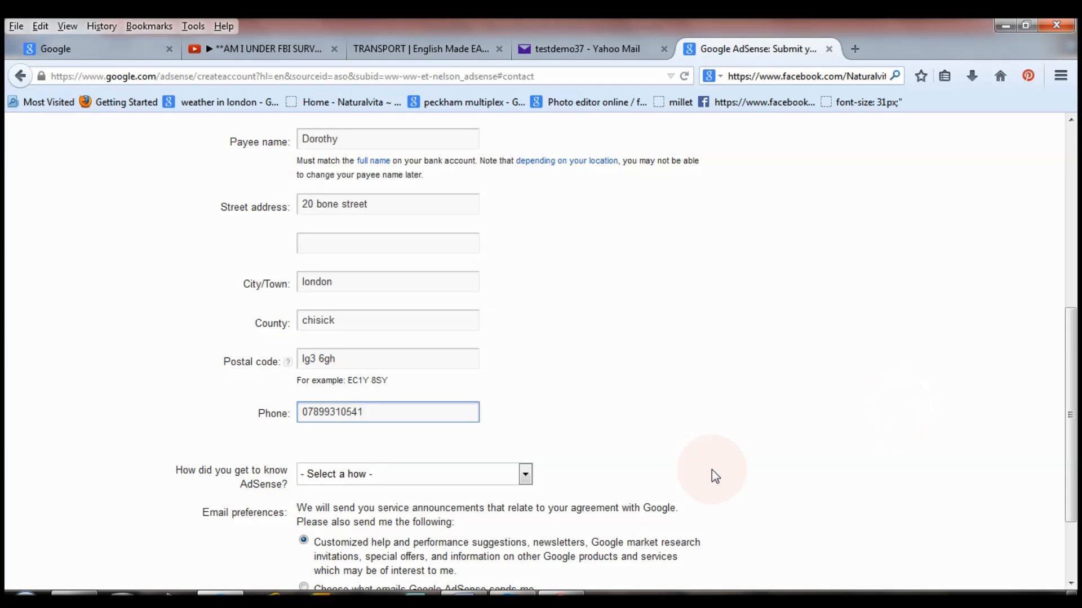
click(526, 475)
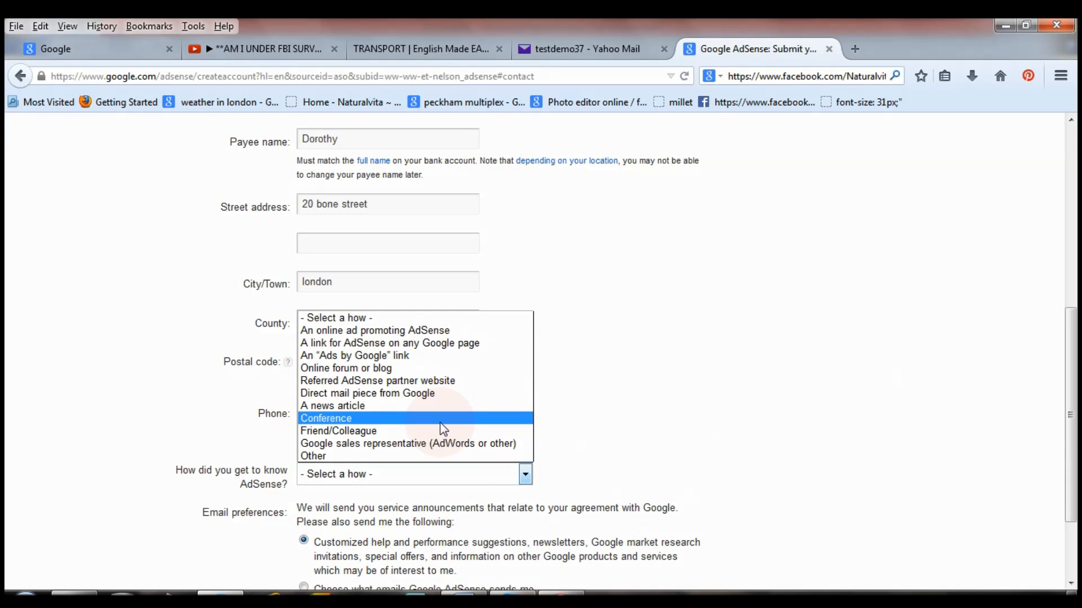
click(434, 367)
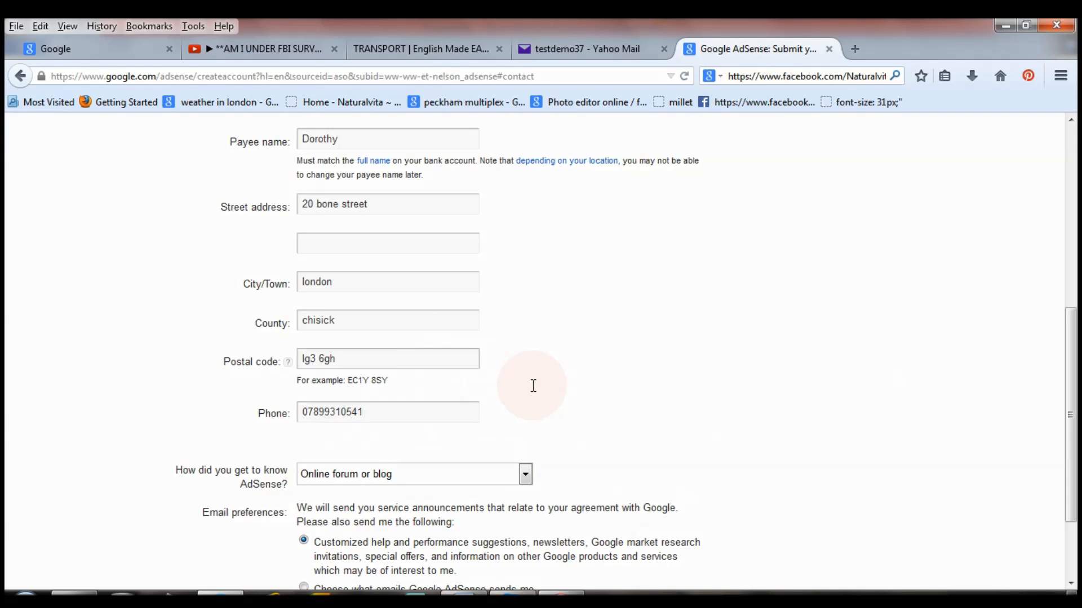
scroll(1048, 464, down, 3)
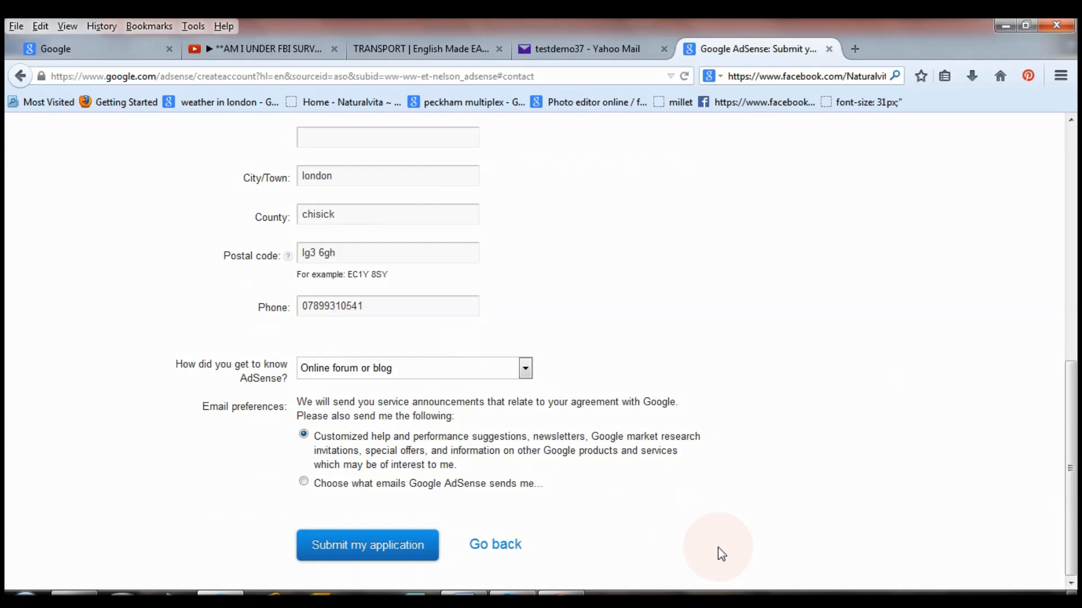
click(304, 442)
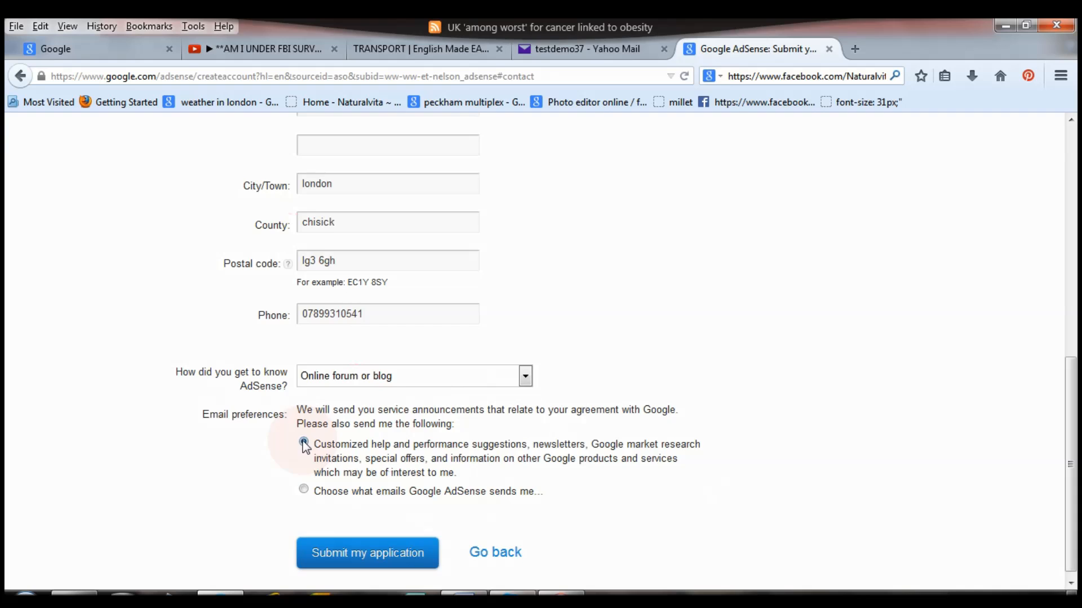
Set the email preference to 'Choose what emails Google AdSense sends me' and scroll down the form.
click(307, 490)
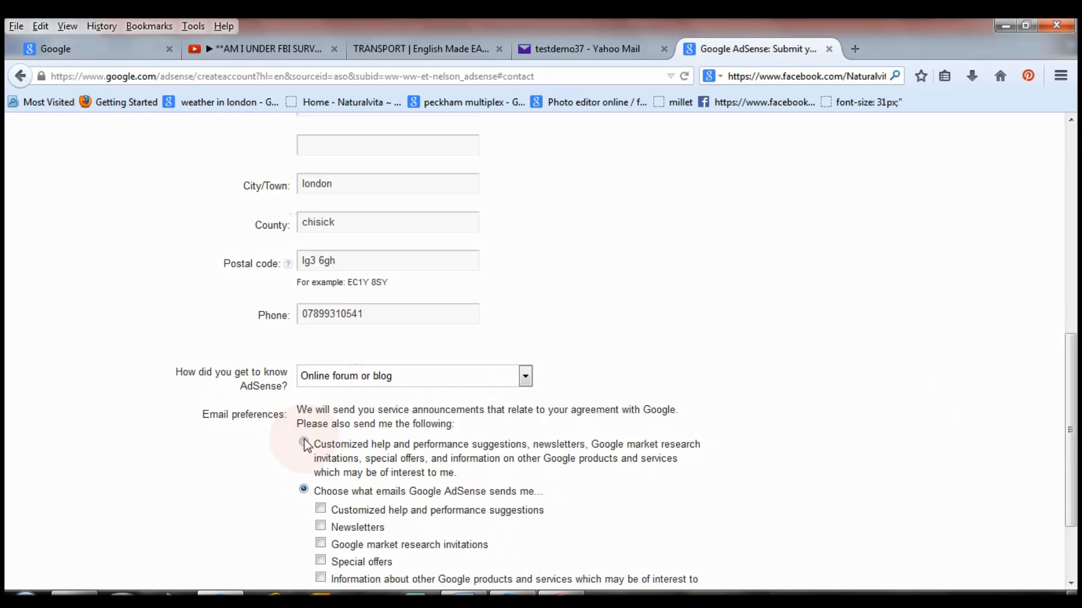
click(303, 442)
click(303, 489)
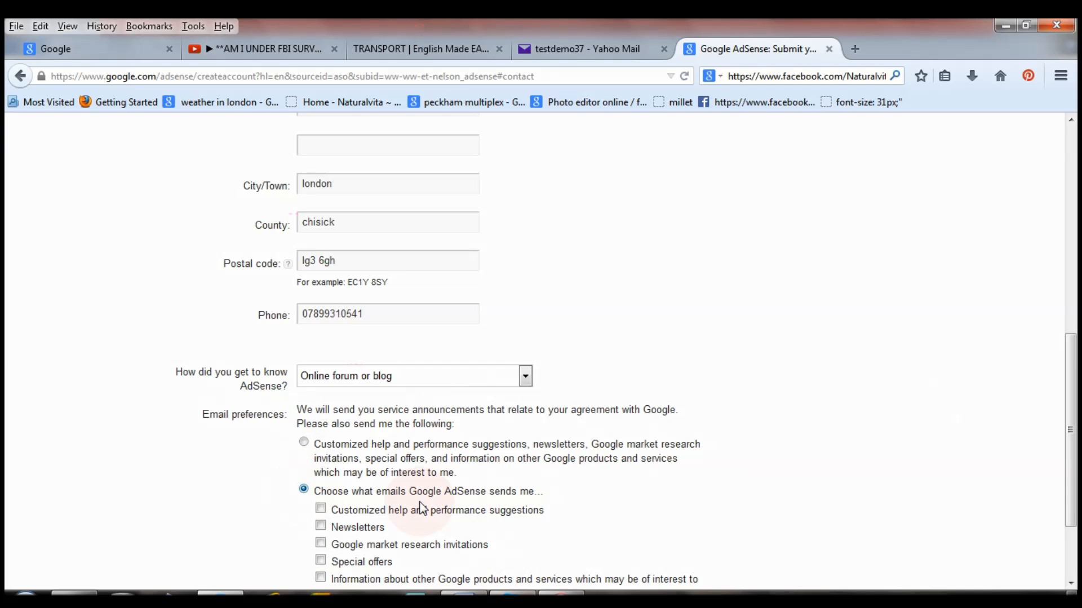
scroll(1072, 398, down, 3)
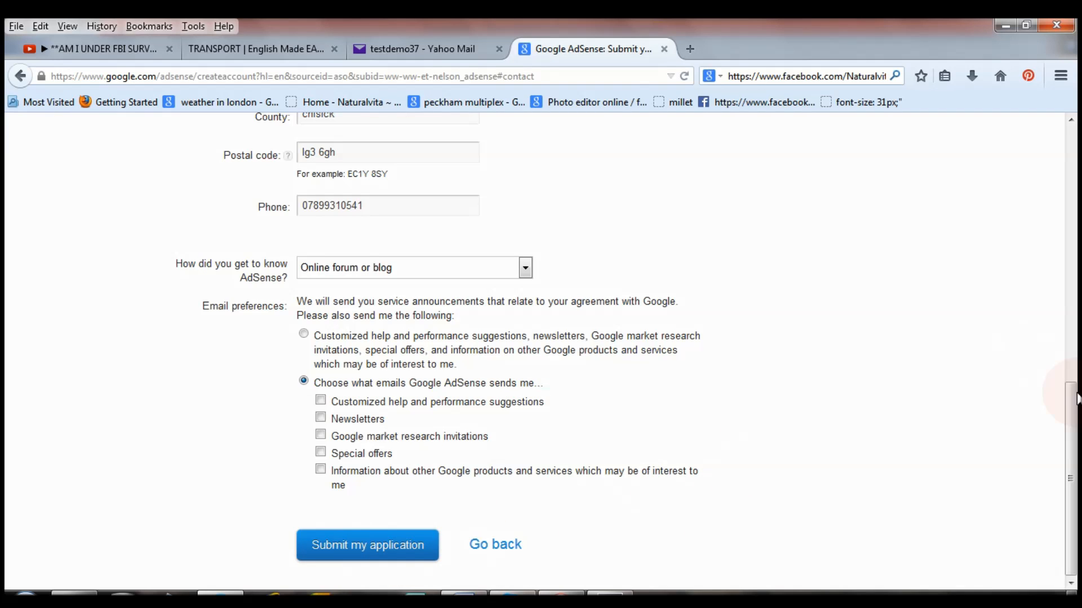
drag(1073, 399, 1046, 202)
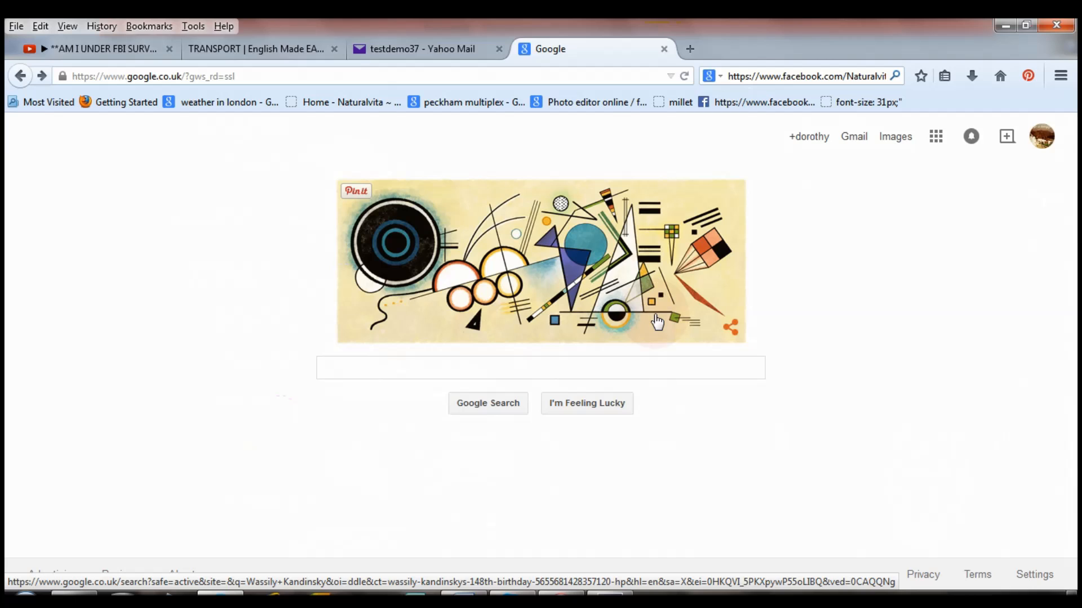
Open the 'Google AdSense has reviewed your application' email in Gmail and follow its 'Get started now' link.
click(483, 364)
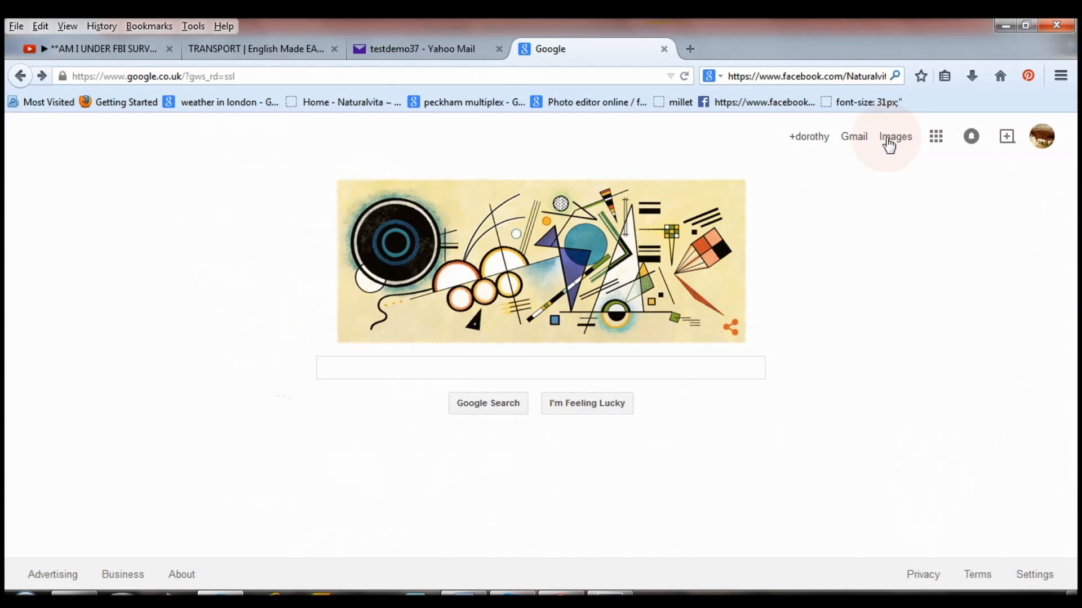
click(852, 142)
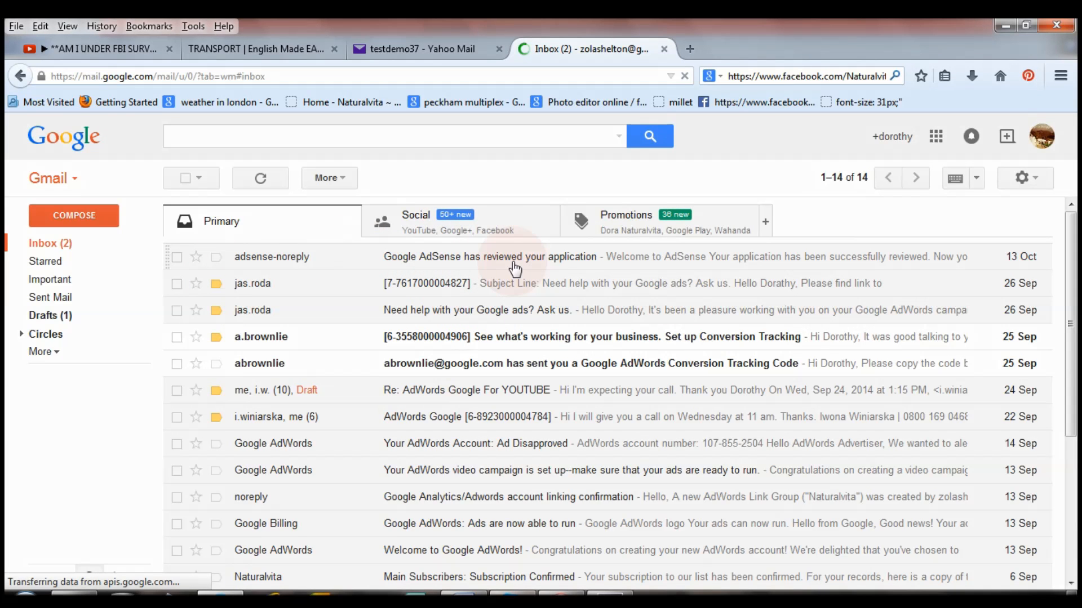
click(494, 256)
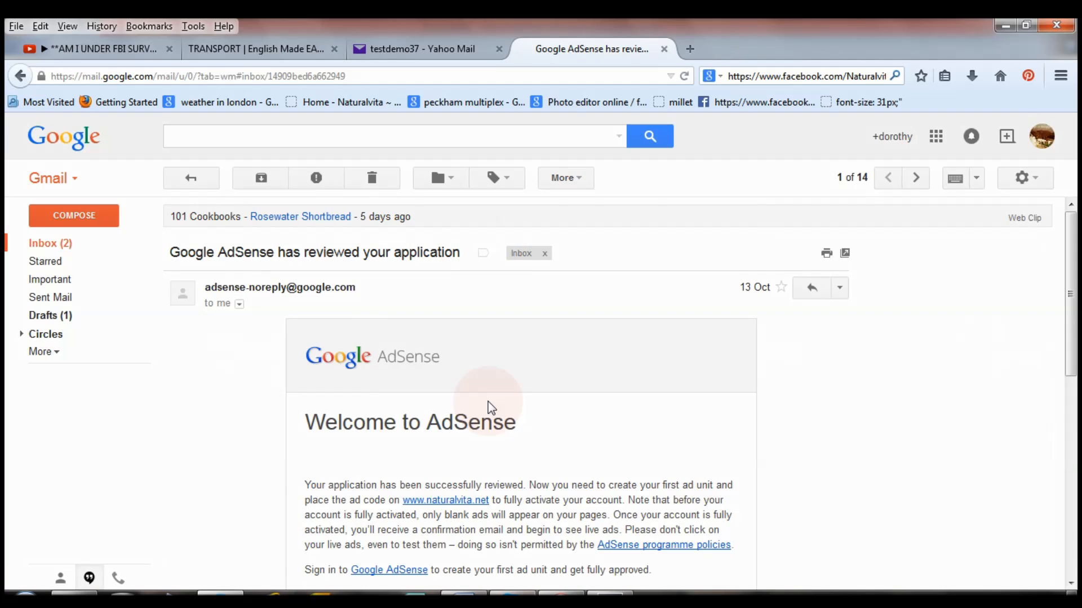
drag(1077, 224, 1077, 346)
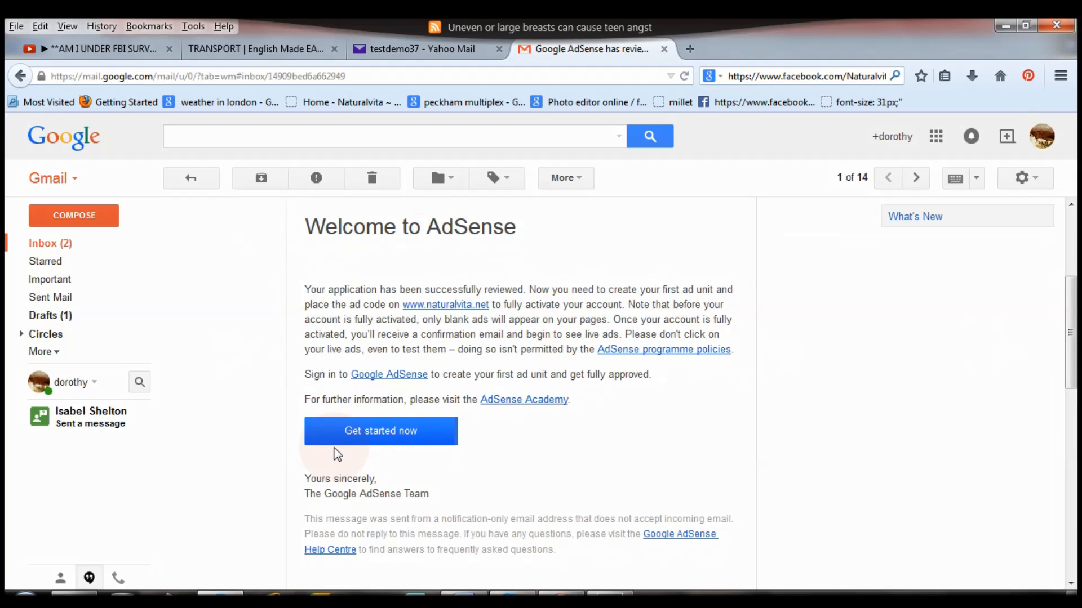
click(373, 437)
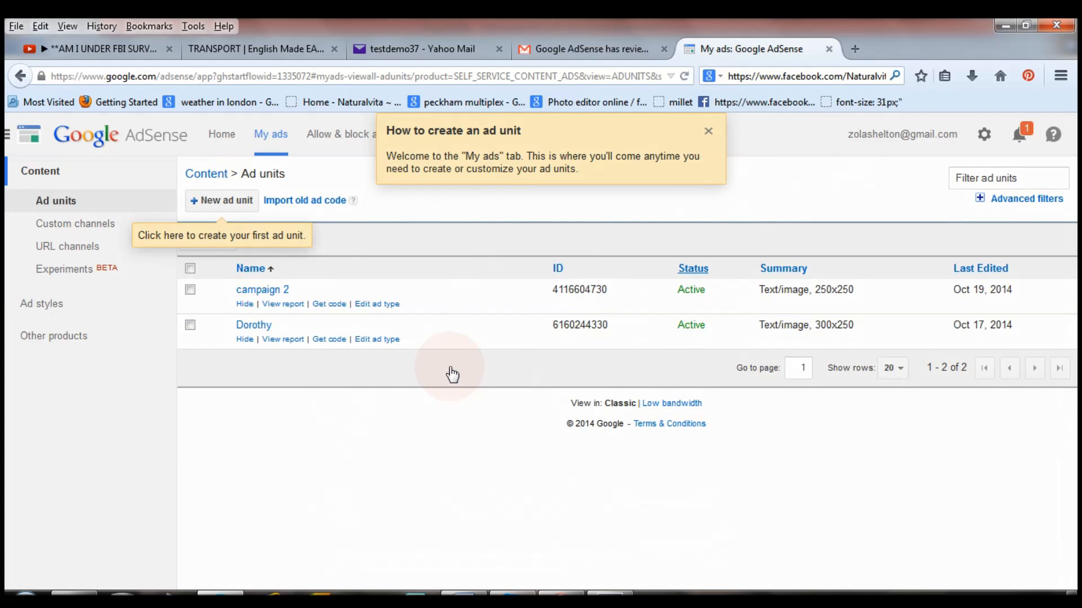
Close the 'How to create an ad unit' tips, then go to the AdSense home overview.
click(708, 130)
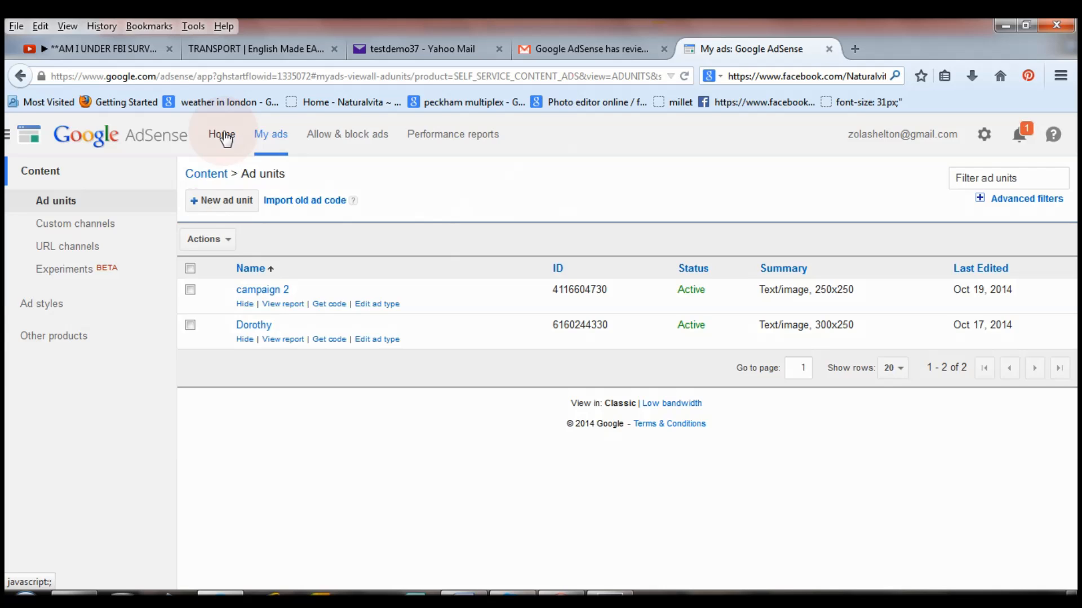
click(225, 138)
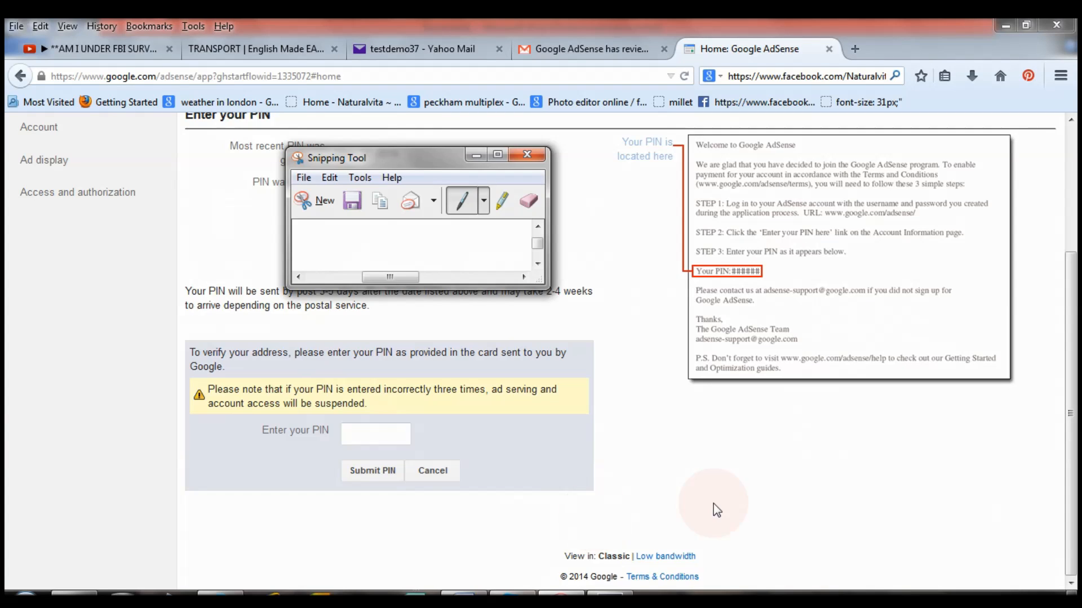
scroll(507, 221, up, 3)
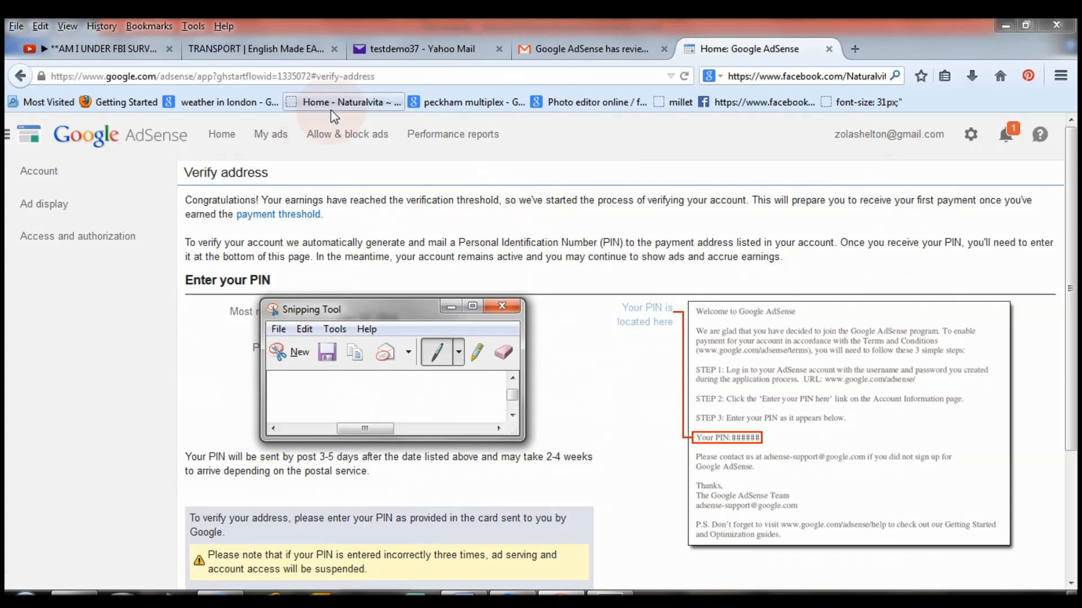
click(275, 138)
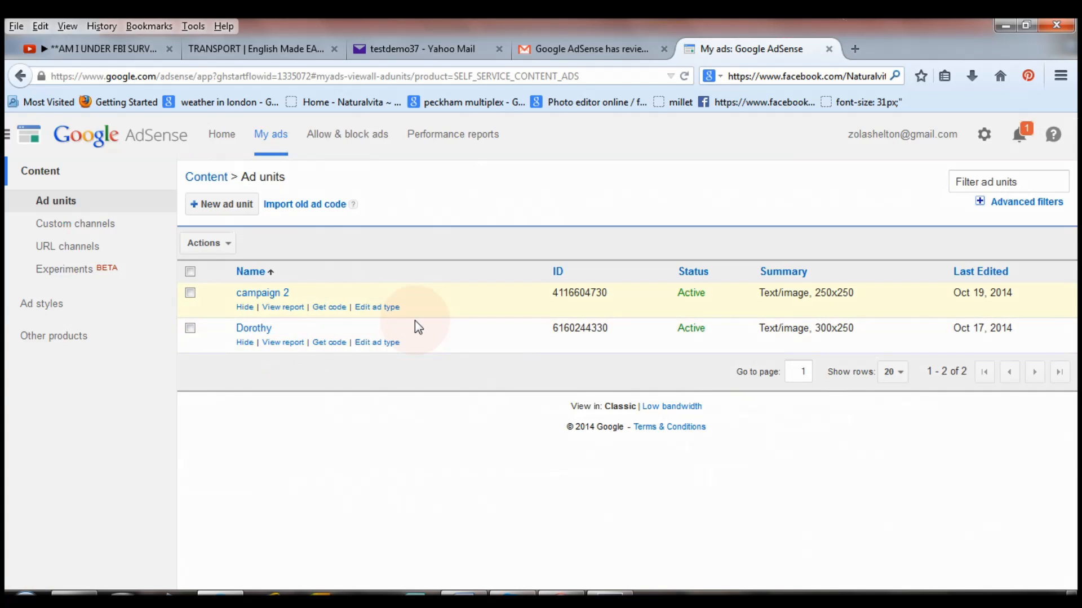
Start a new ad unit and switch the Ad size list from Horizontal banner to Rectangular sizes.
click(224, 211)
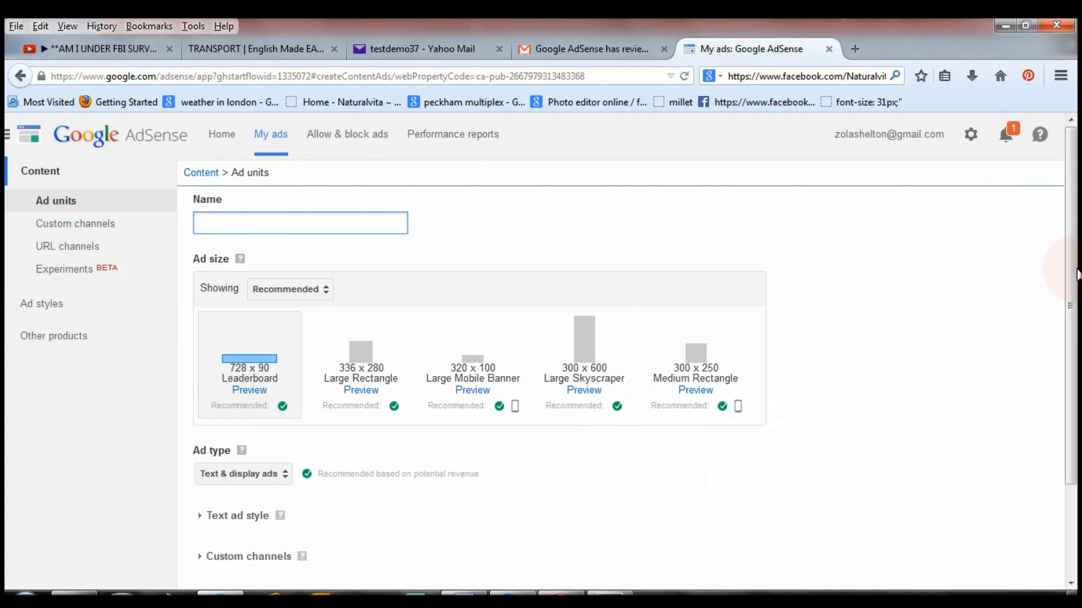
drag(1072, 294, 405, 374)
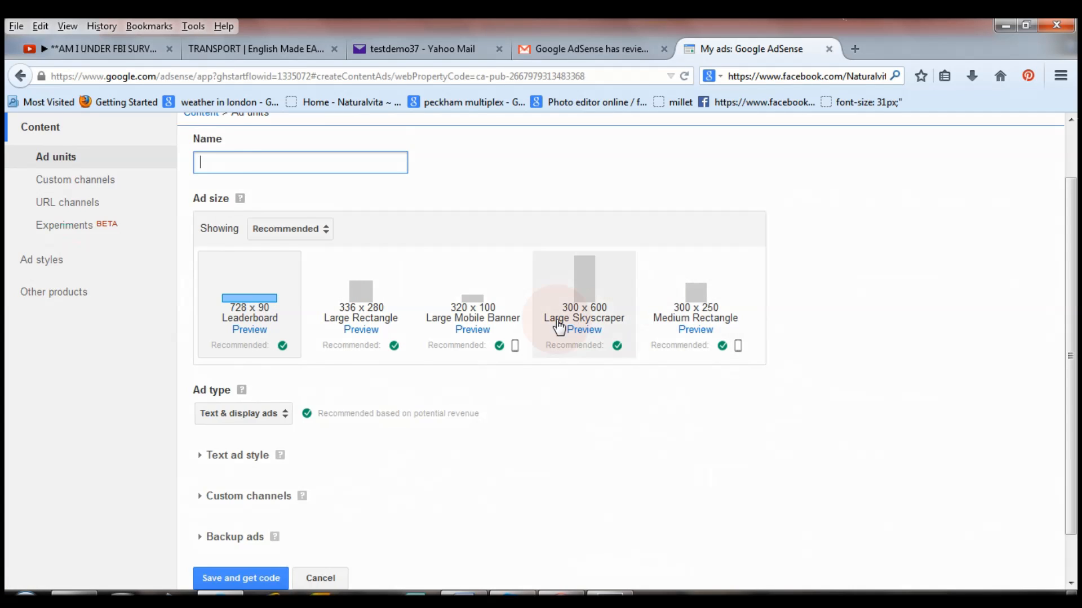
click(326, 231)
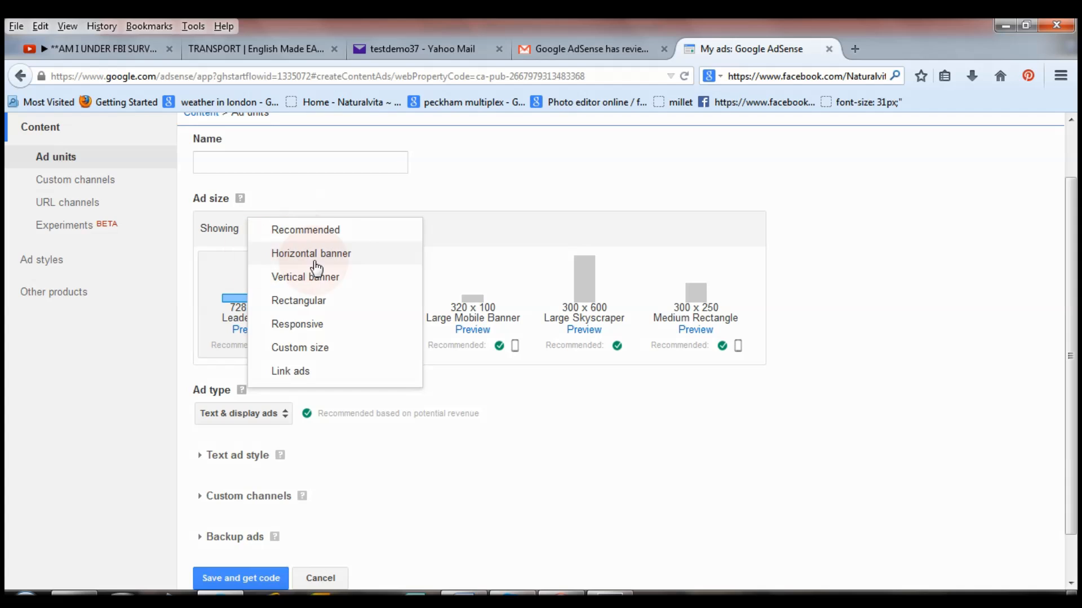
click(340, 262)
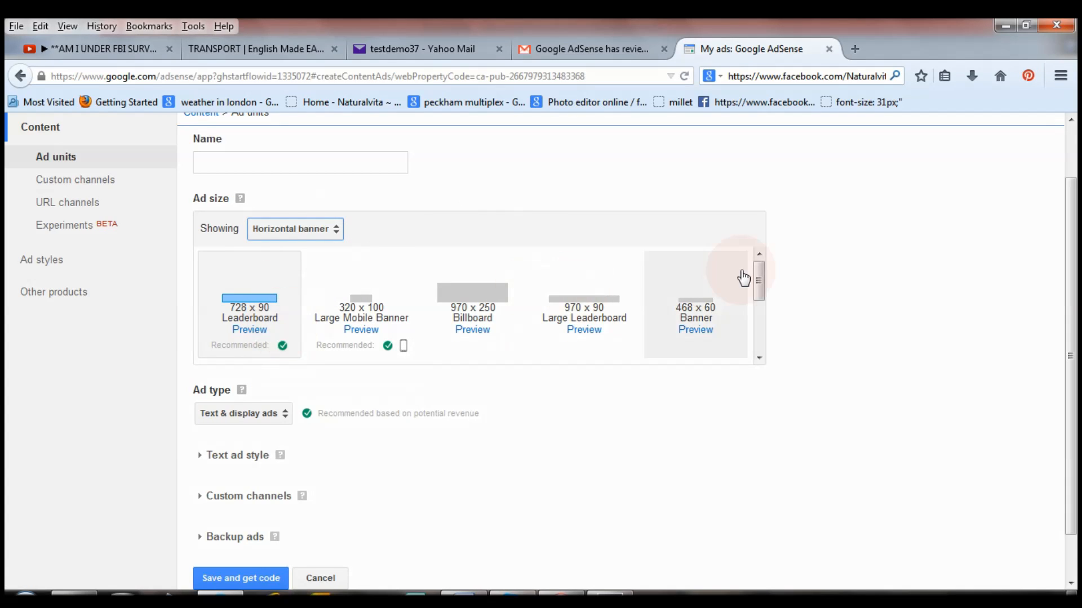
click(338, 237)
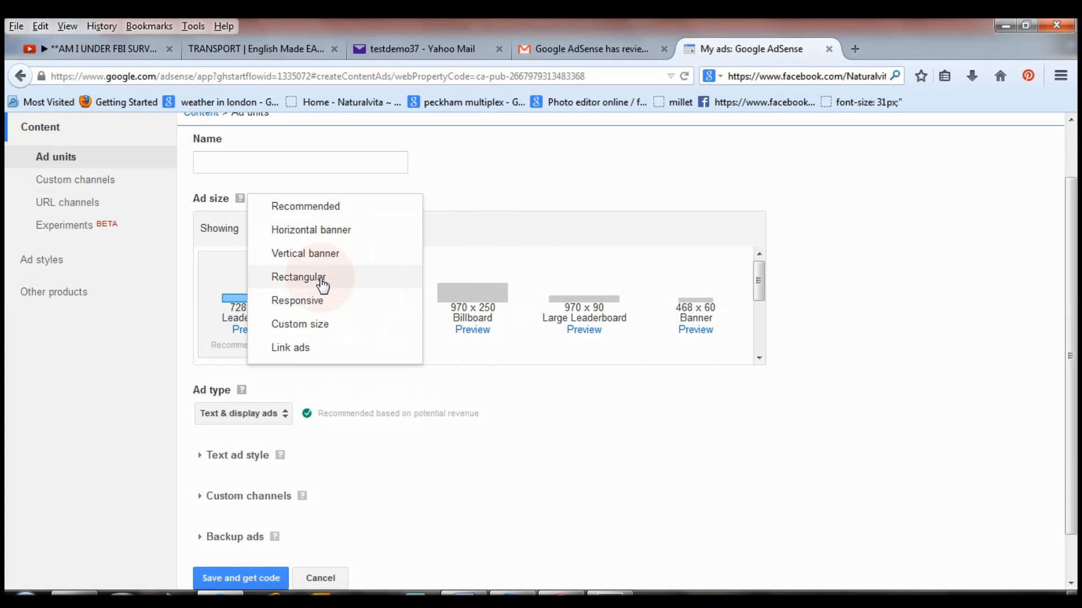
click(321, 277)
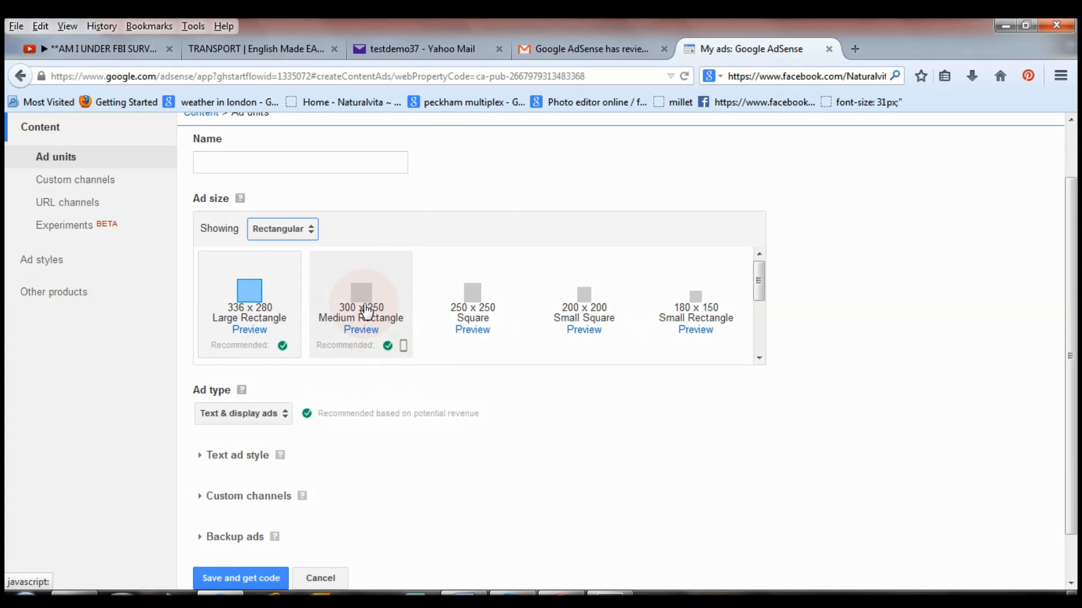
mouse_move(386, 345)
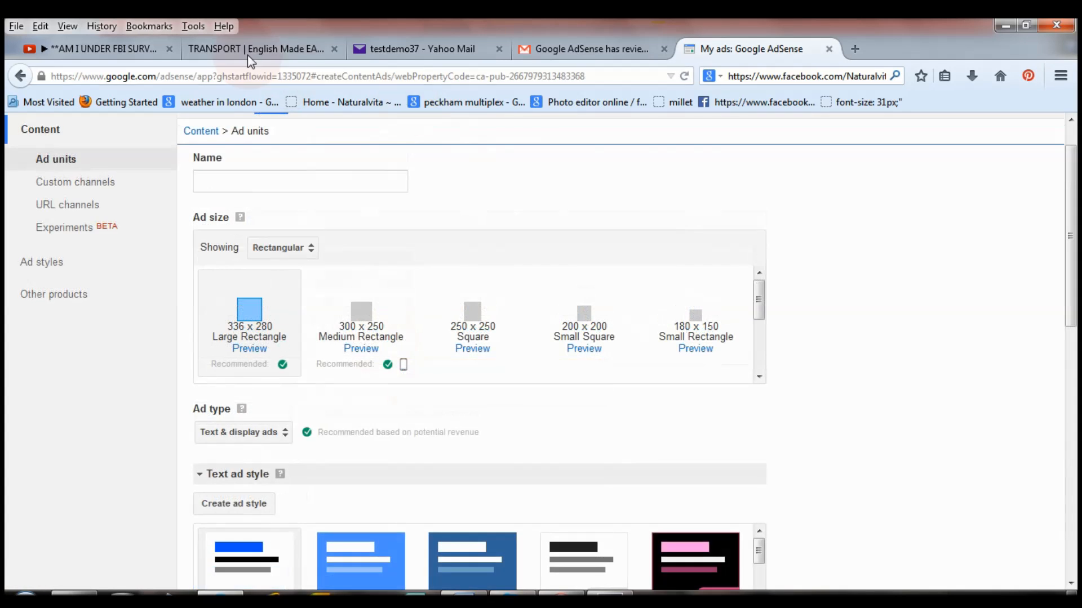
click(255, 50)
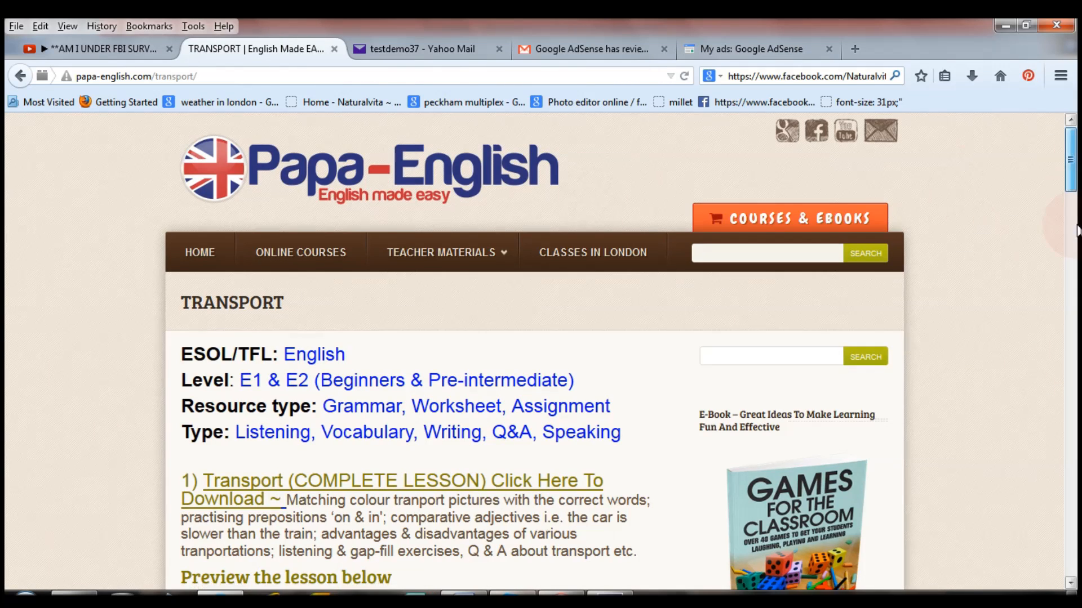
Scroll the Transport lesson page down to the travel worksheets and their ads.
scroll(967, 194, down, 10)
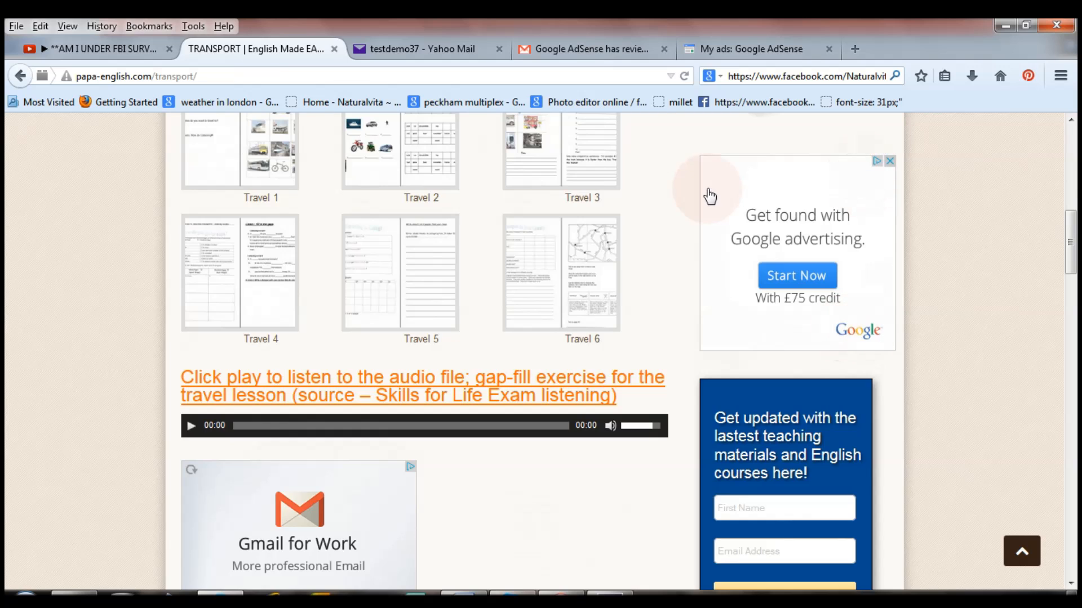
click(736, 48)
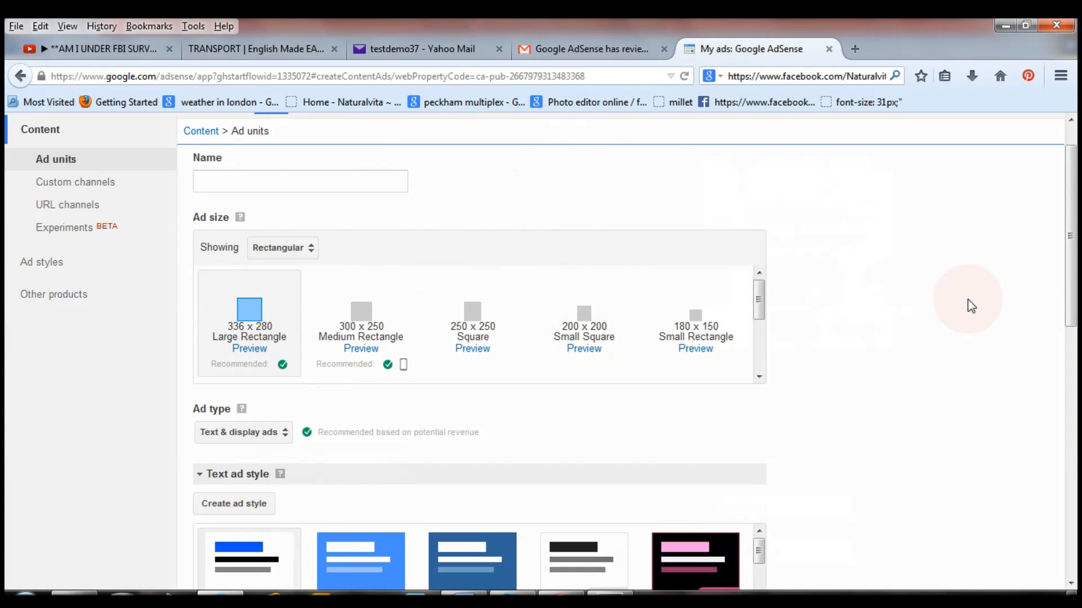
Choose the 300 x 250 Medium Rectangle ad size, after comparing with the Transport page ads.
scroll(1070, 219, down, 2)
click(355, 255)
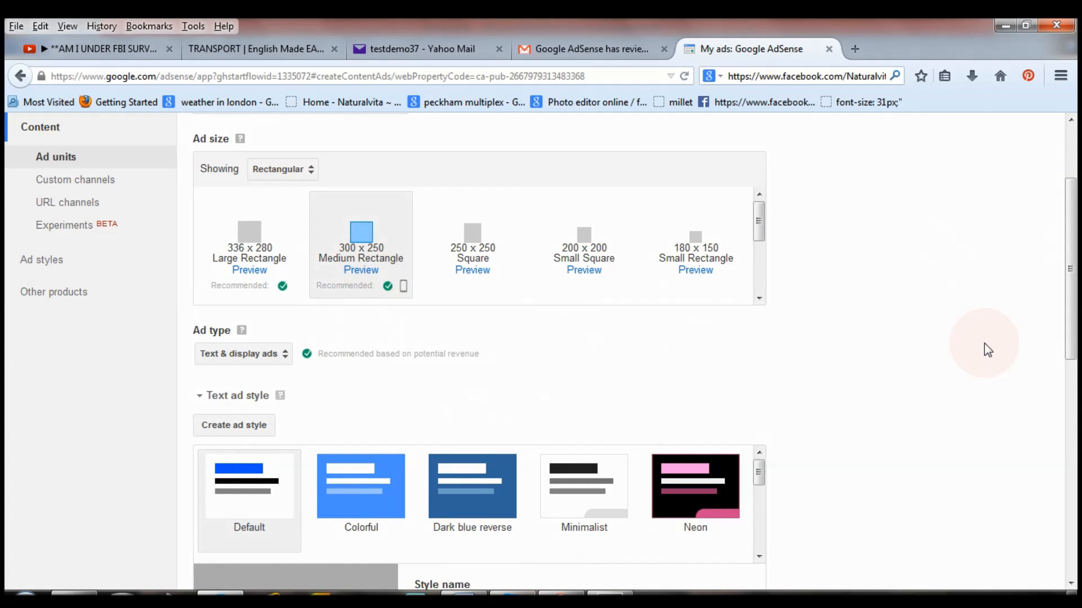
scroll(747, 335, down, 3)
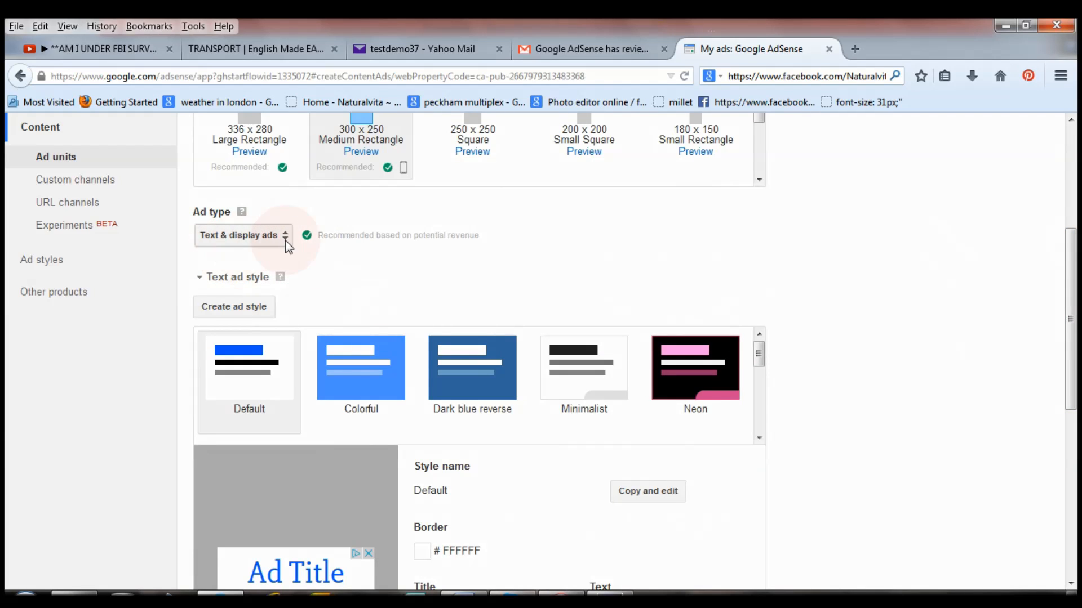
click(298, 50)
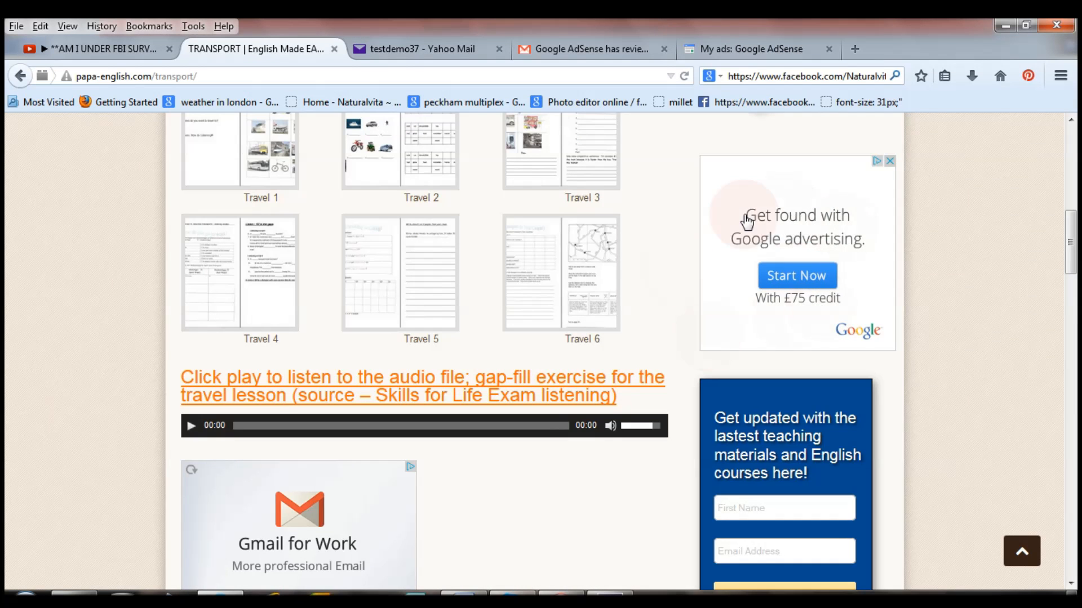
click(738, 49)
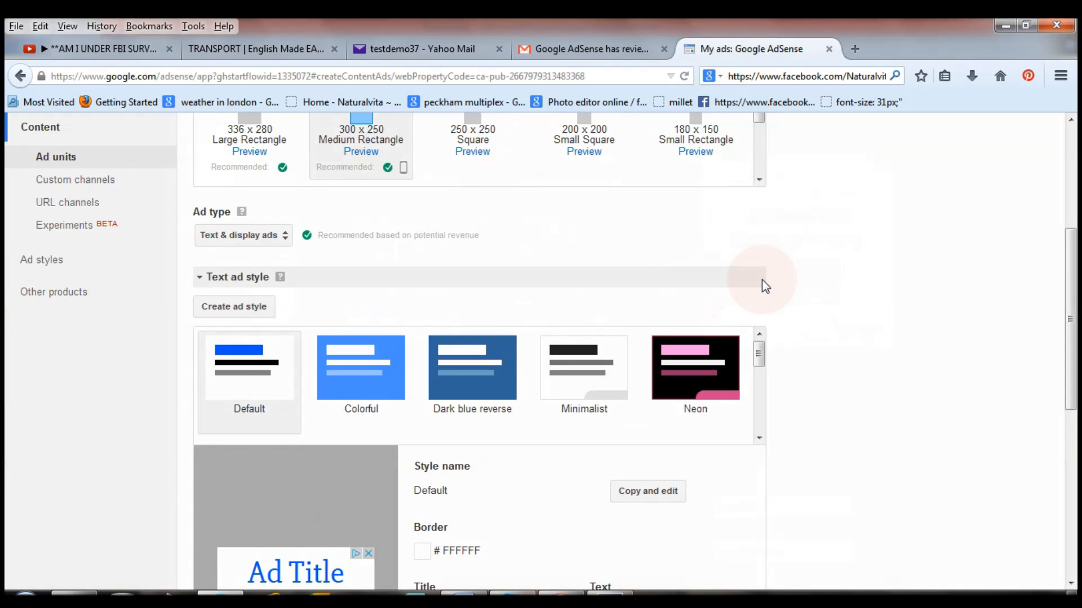
drag(1071, 289, 1076, 364)
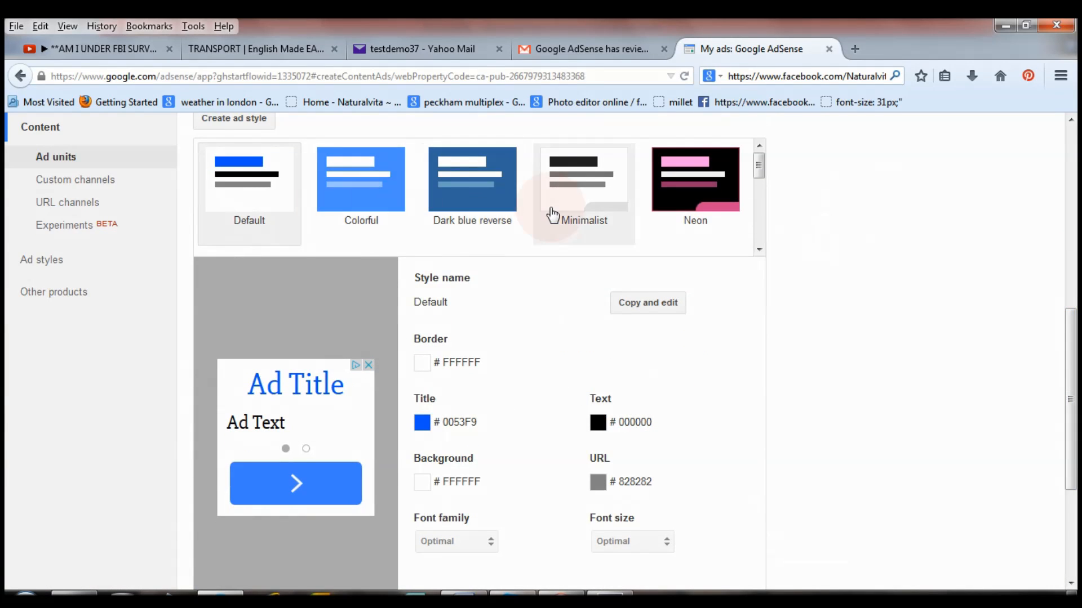
Make an editable copy of the Minimalist text ad style.
click(599, 213)
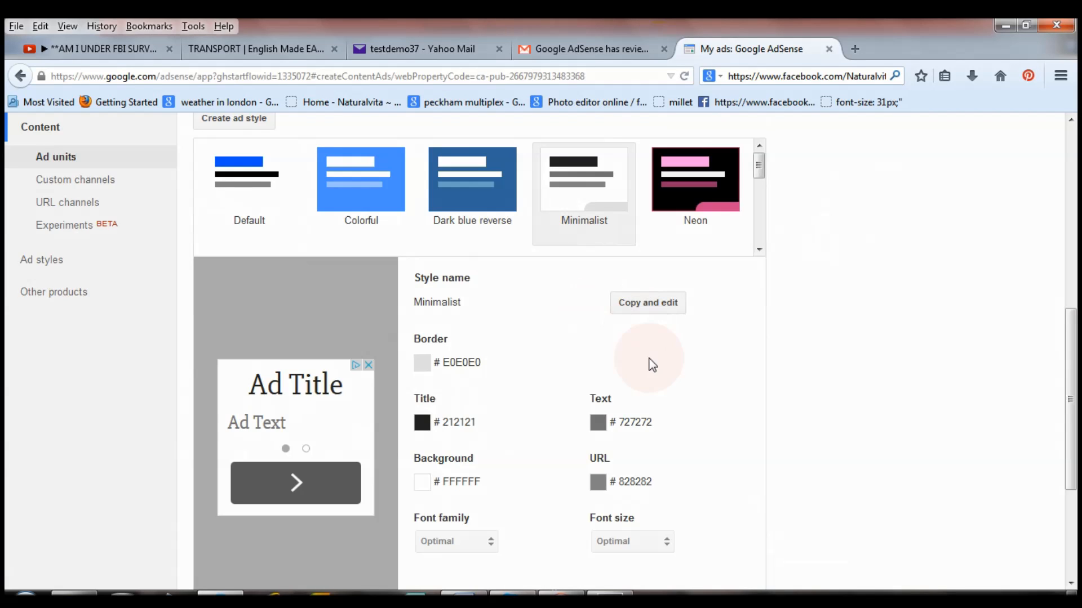
right_click(642, 315)
click(641, 314)
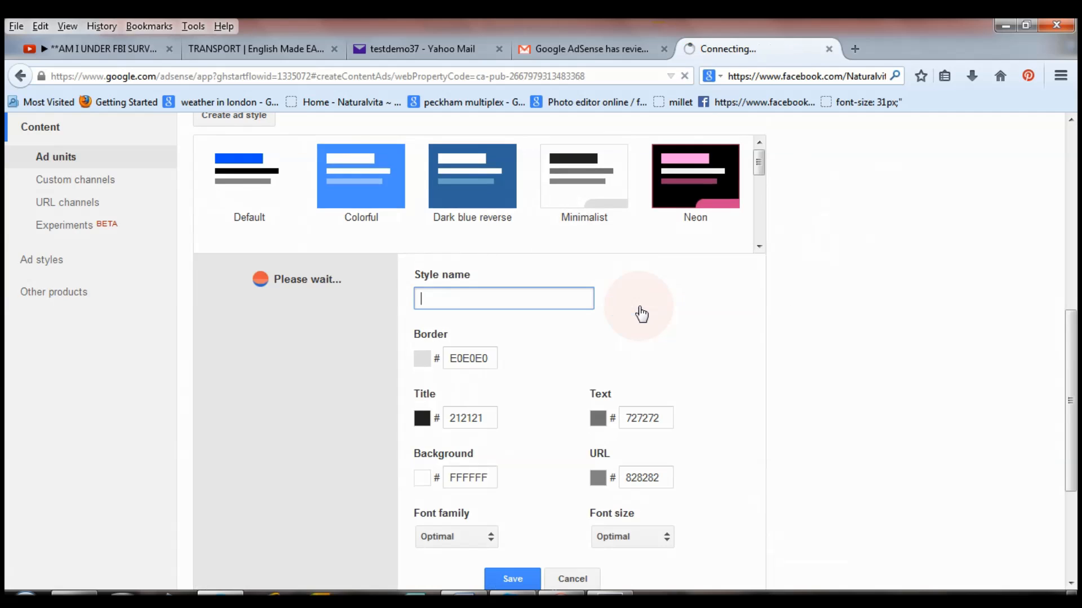
Set the style's border to brown 6F3C1B, title to blue 0066CC and background to light blue C3D9FF.
click(421, 359)
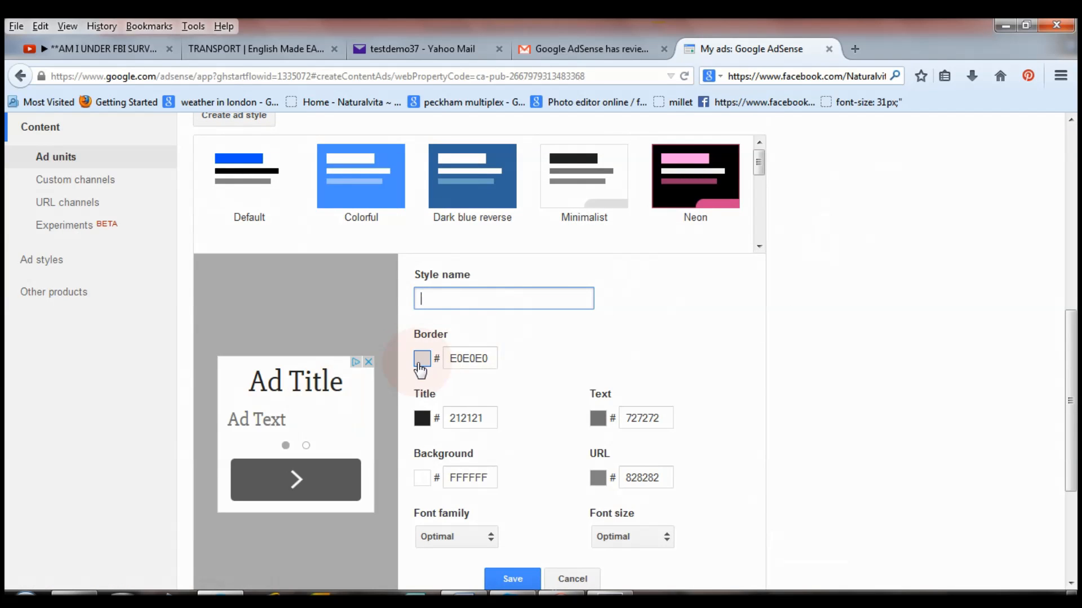
click(423, 360)
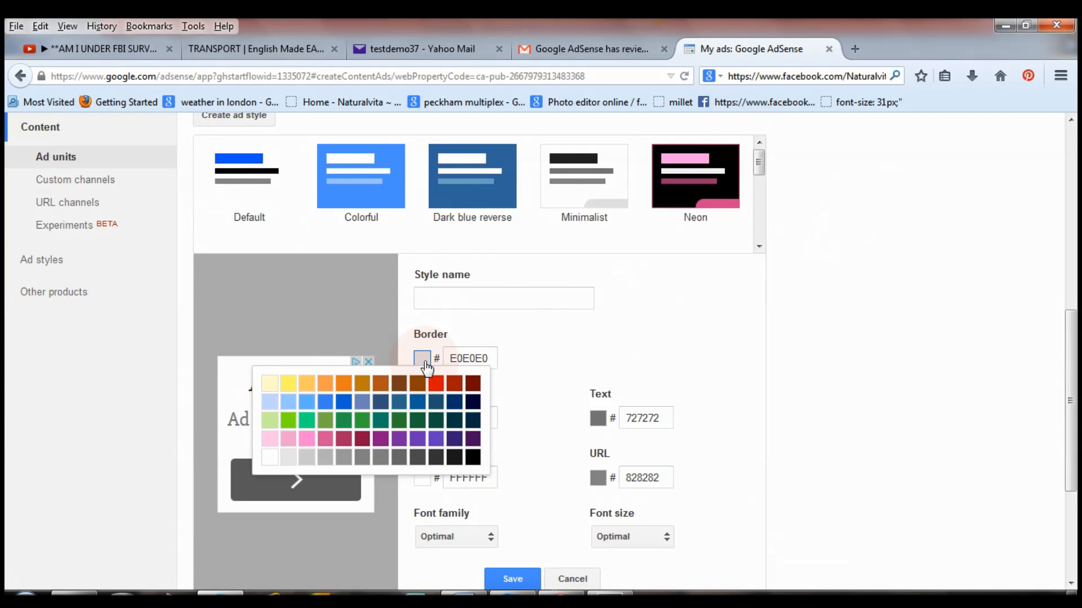
click(398, 386)
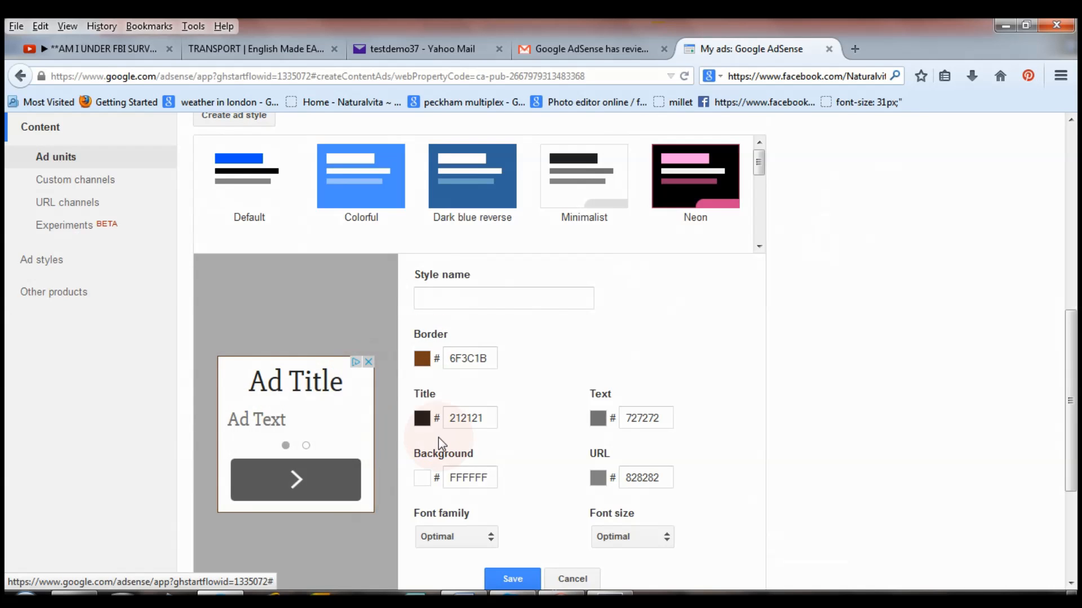
click(424, 423)
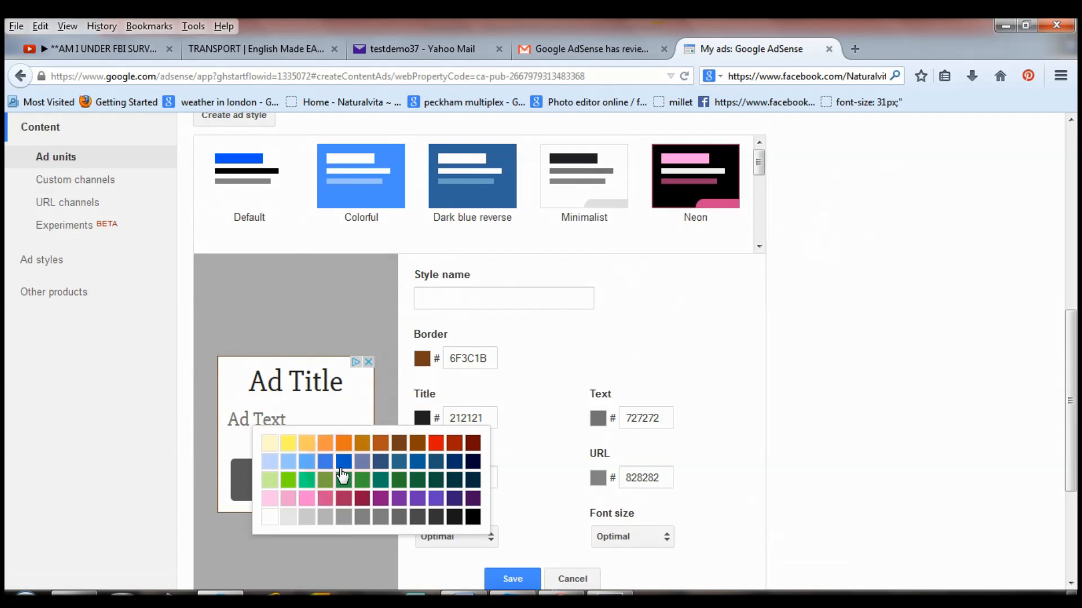
click(343, 465)
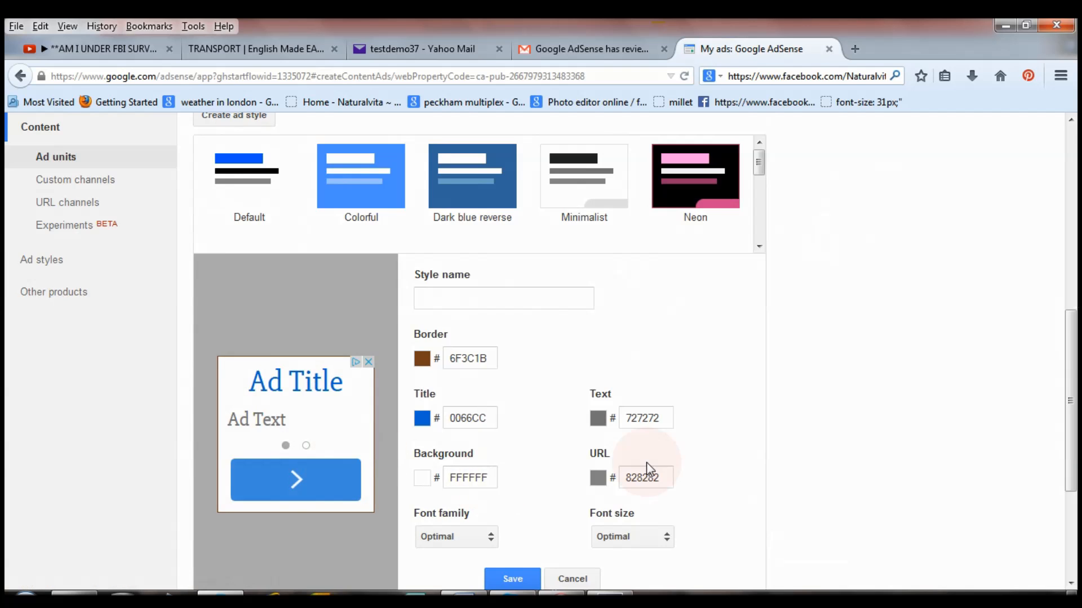
click(422, 480)
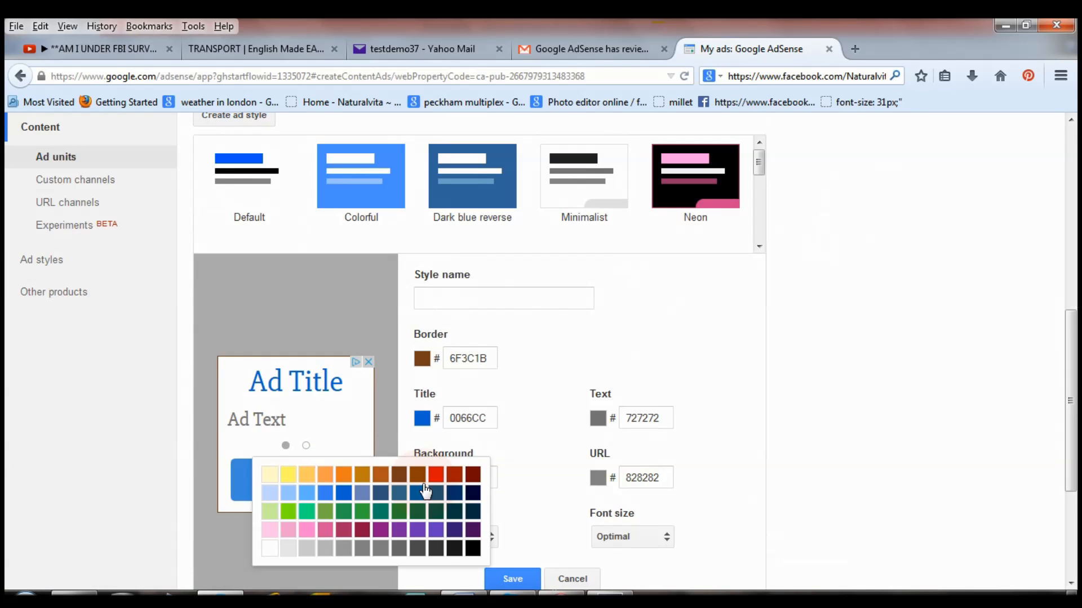
click(271, 494)
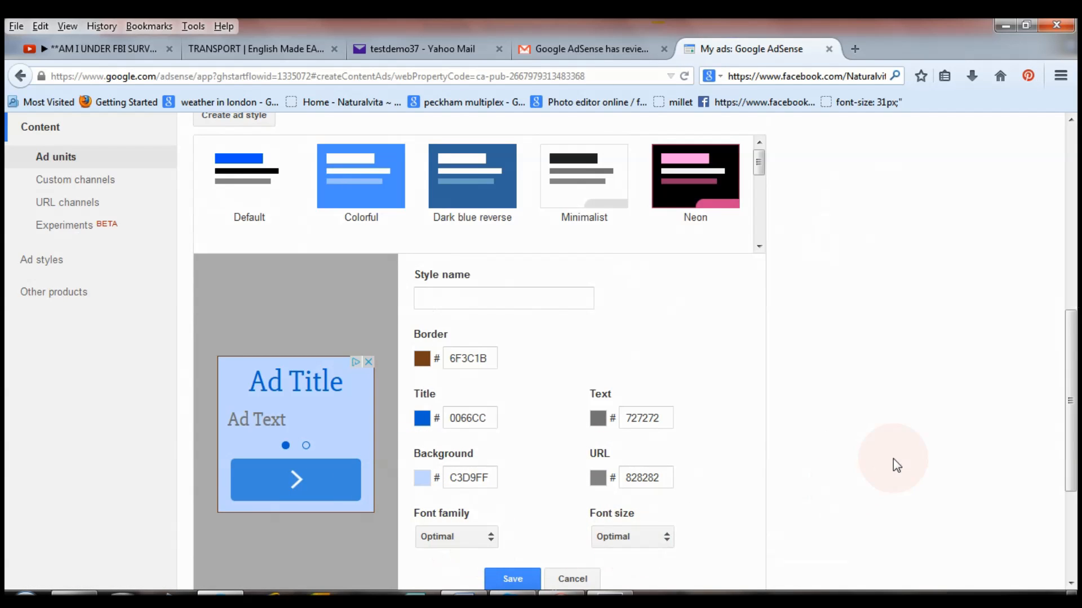
drag(1069, 394, 1070, 473)
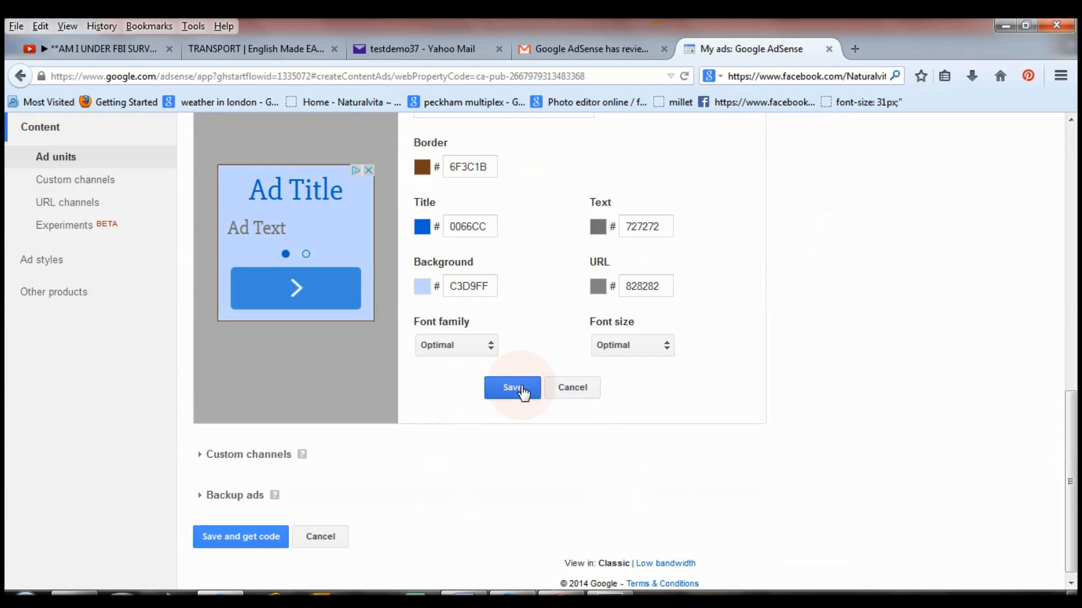
Change the text ad style's background to white FFFFFF and save it as 'dorothy 2'.
click(521, 391)
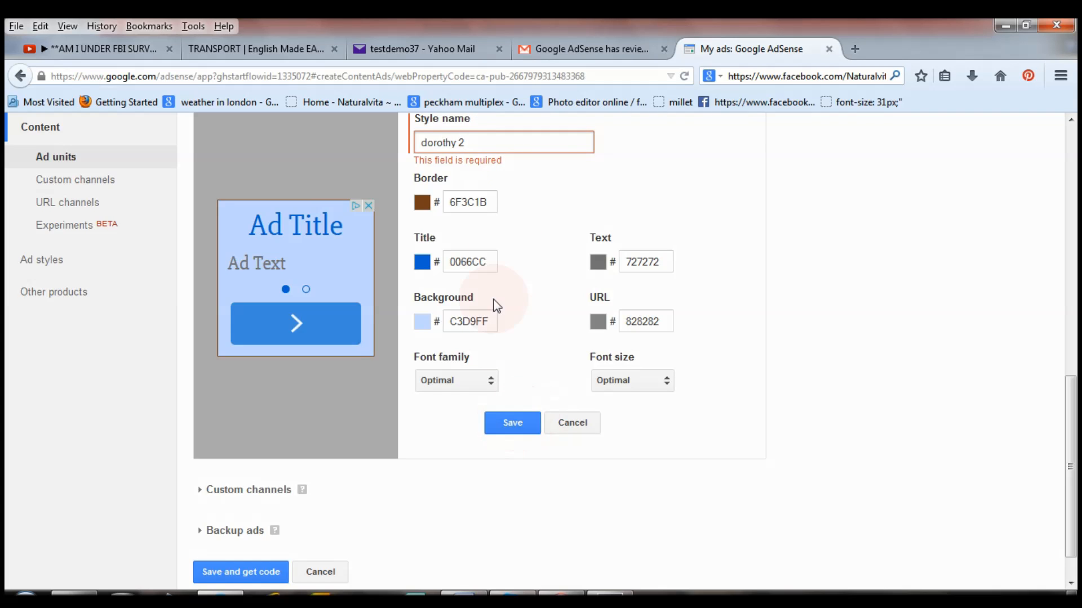
click(422, 264)
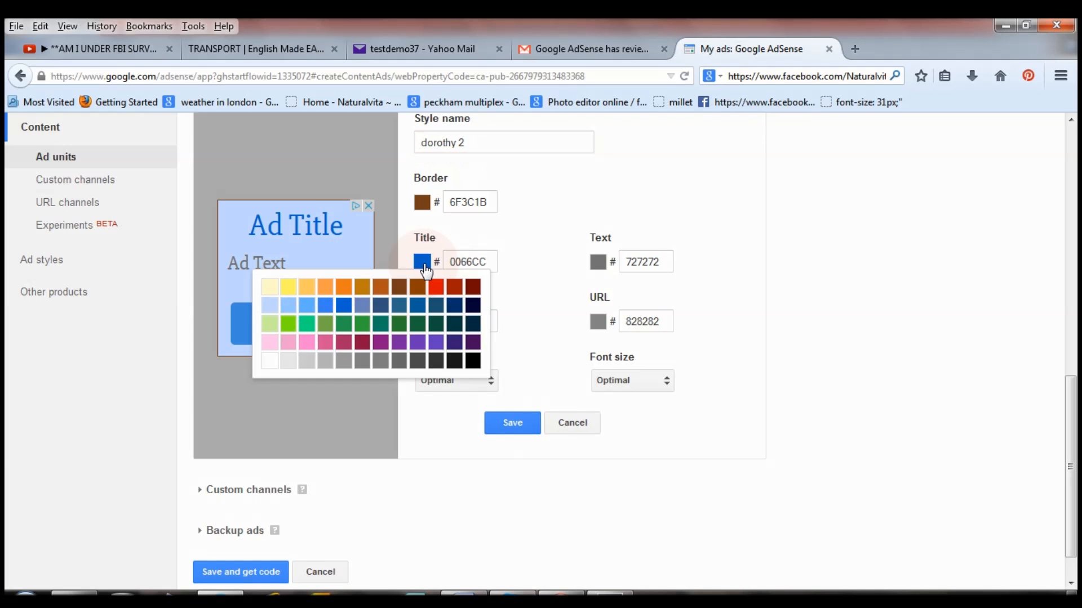
click(548, 273)
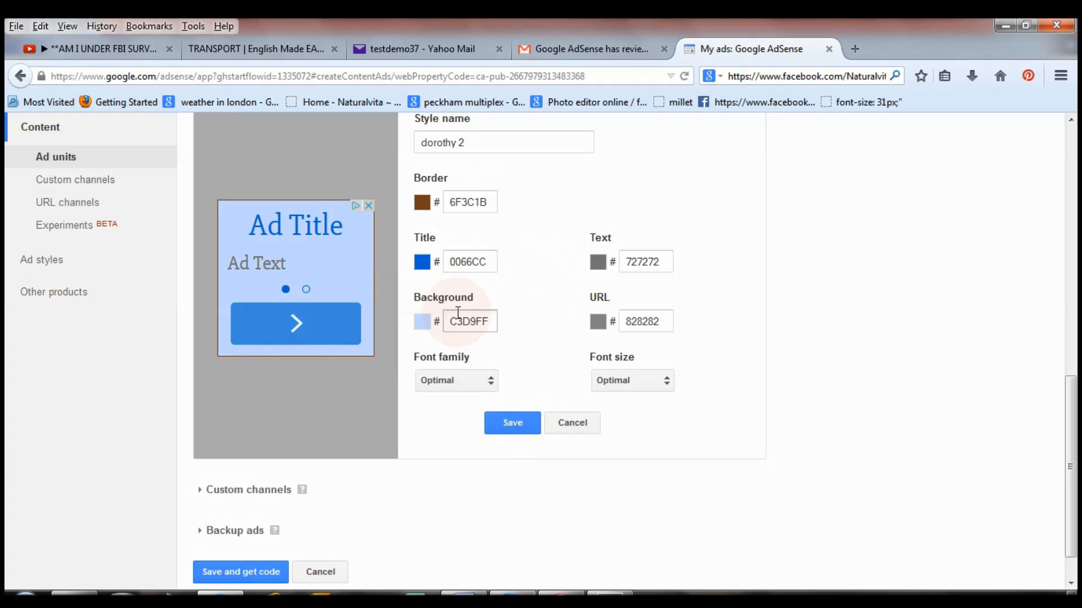
click(424, 324)
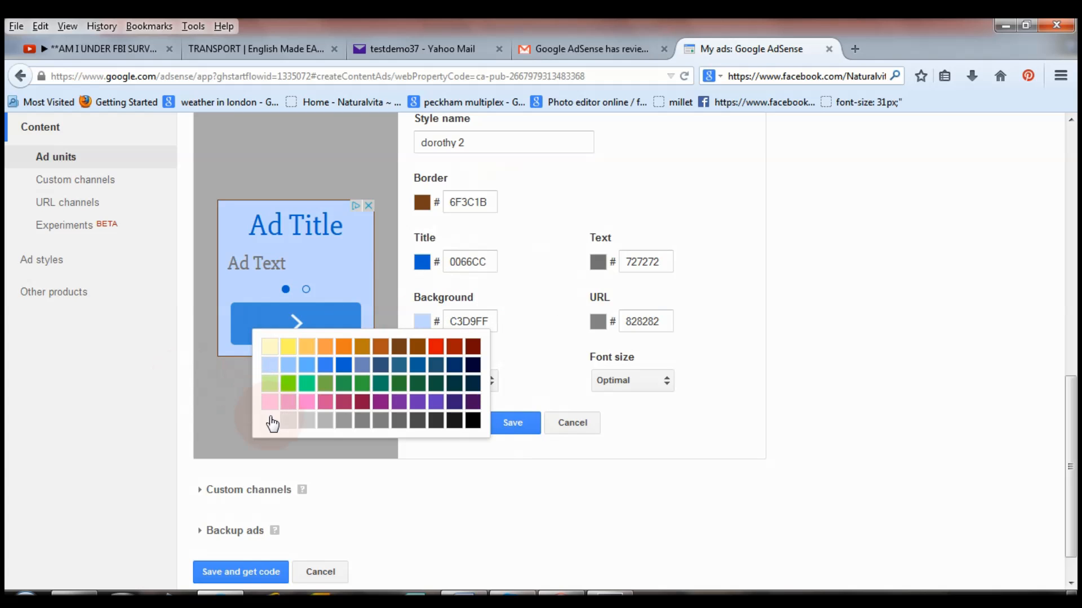
click(271, 420)
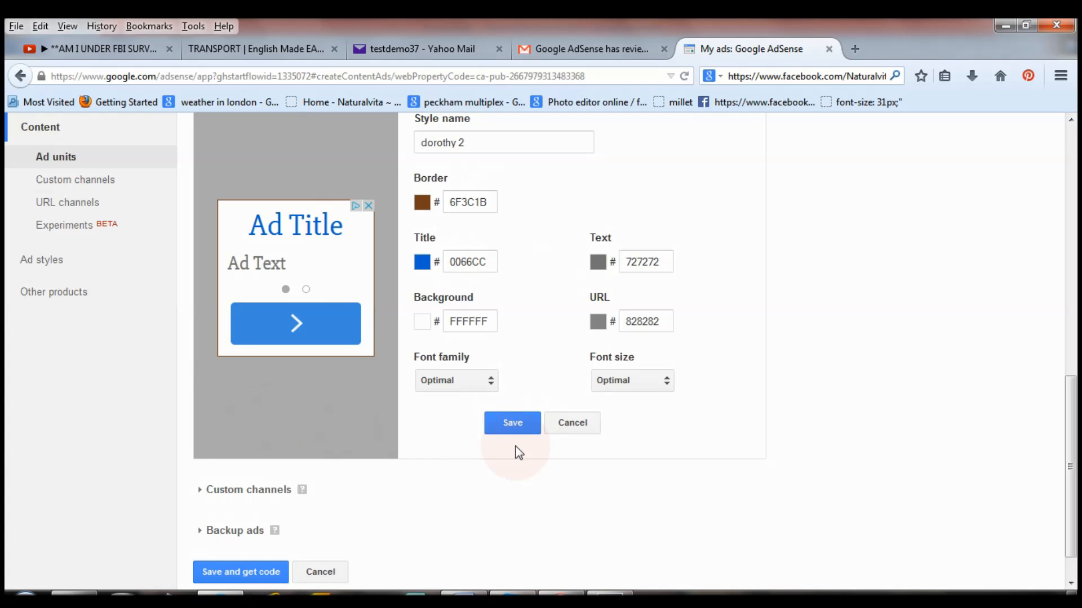
click(514, 426)
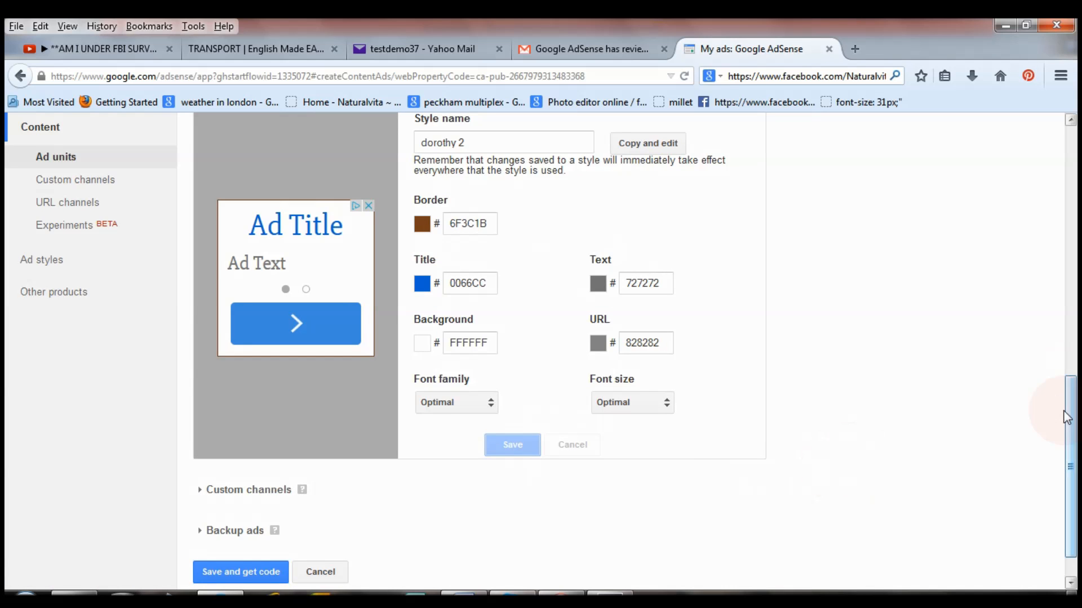
drag(1076, 415, 1076, 450)
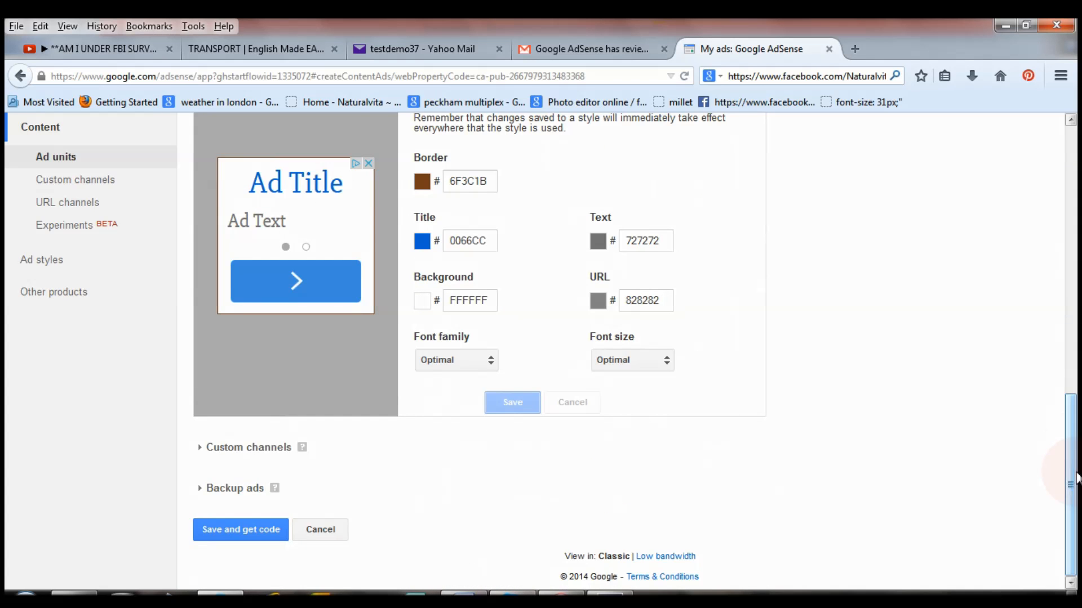
click(343, 491)
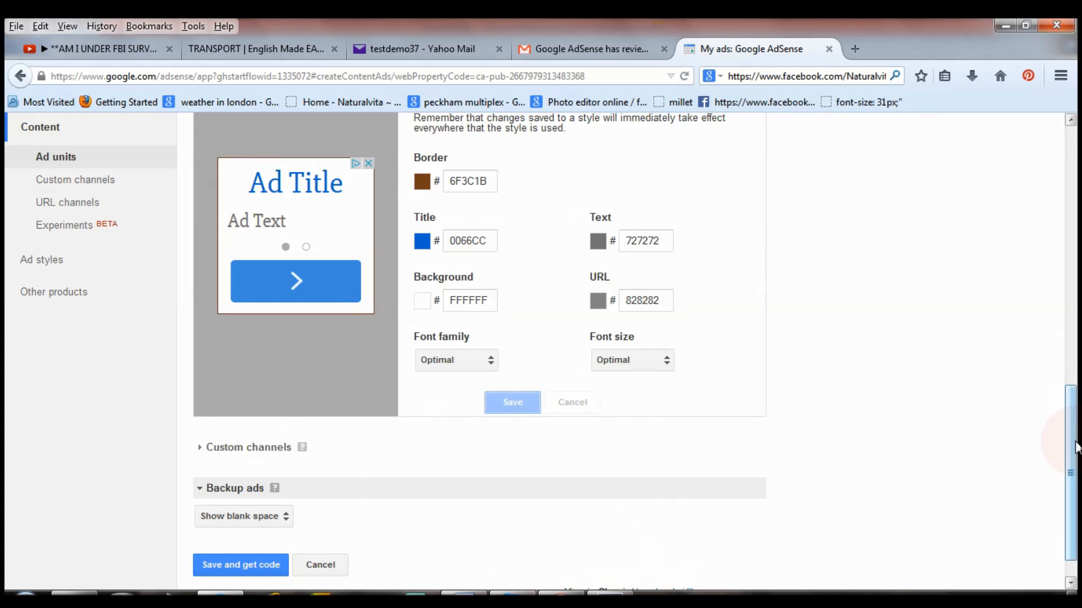
Keep 'Show blank space' as the backup ad setting and save the ad unit to get its code.
scroll(778, 490, down, 1)
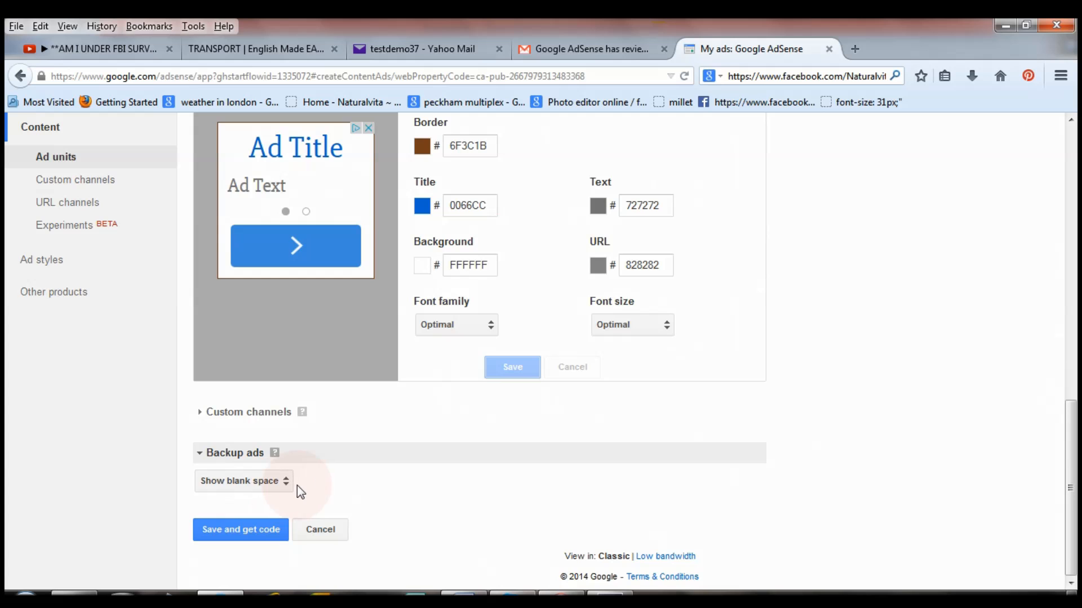
click(263, 56)
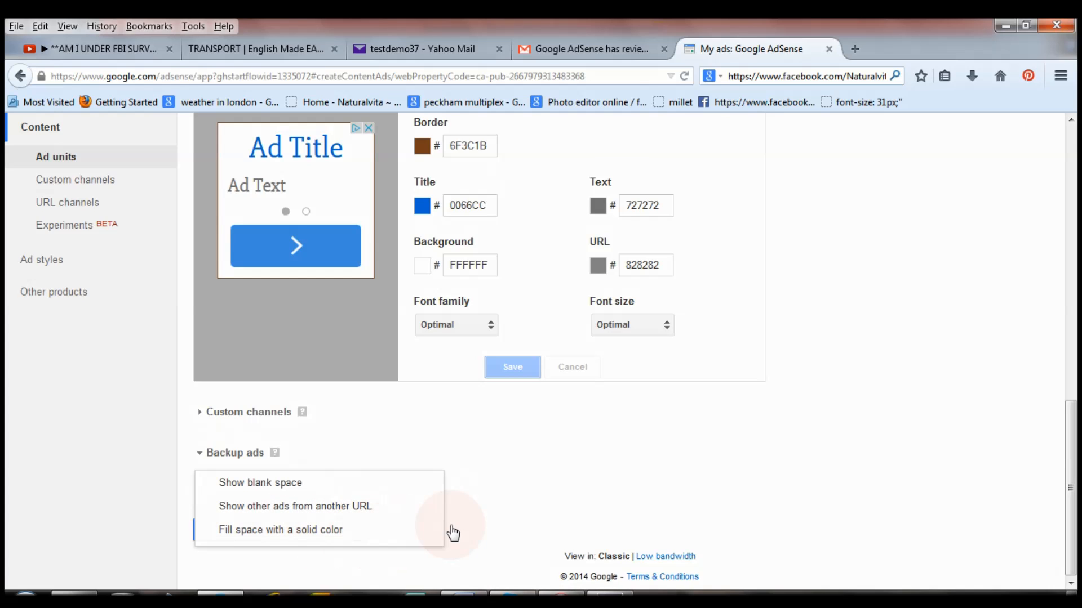
click(480, 526)
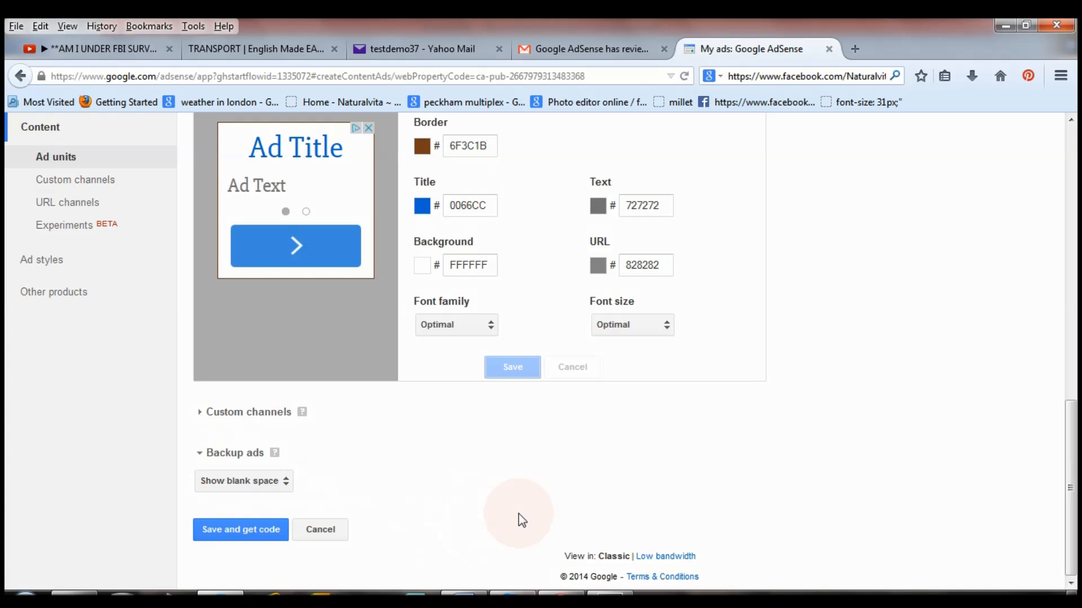
click(240, 532)
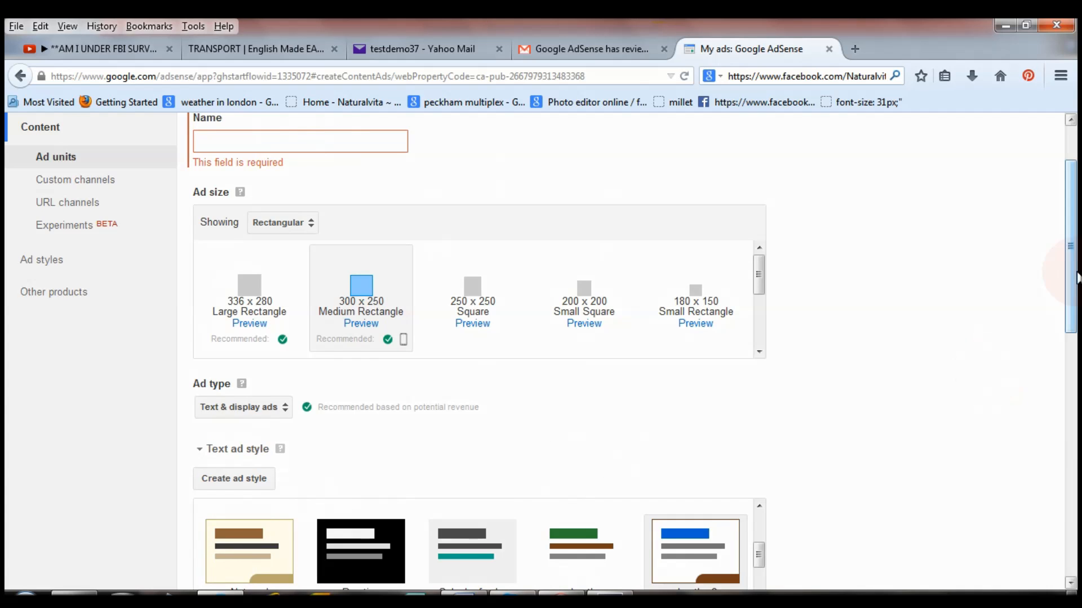
scroll(1076, 276, up, 3)
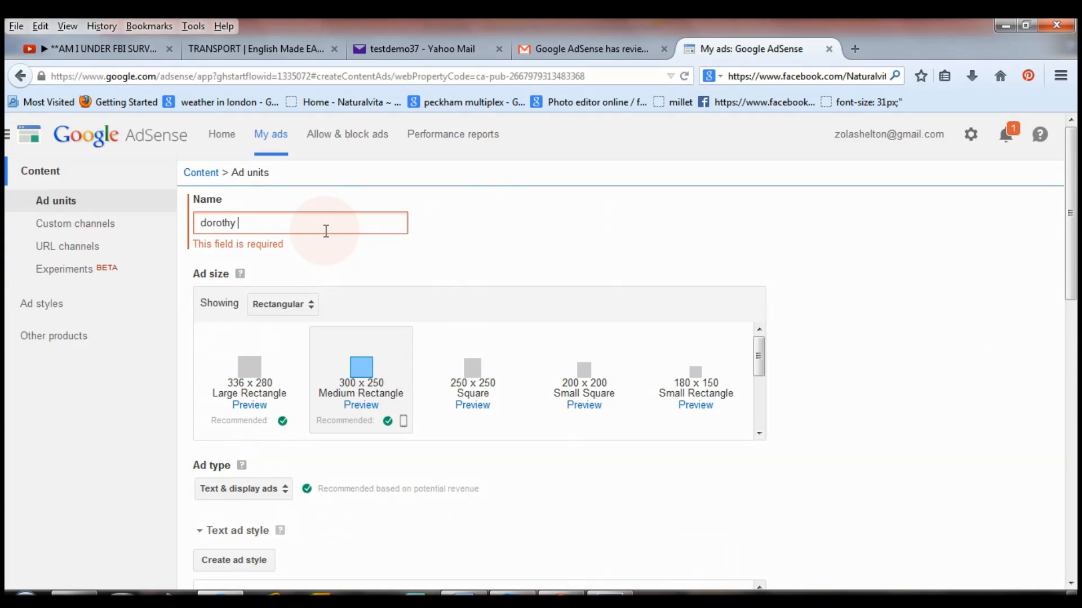
drag(1070, 293, 1076, 570)
click(233, 543)
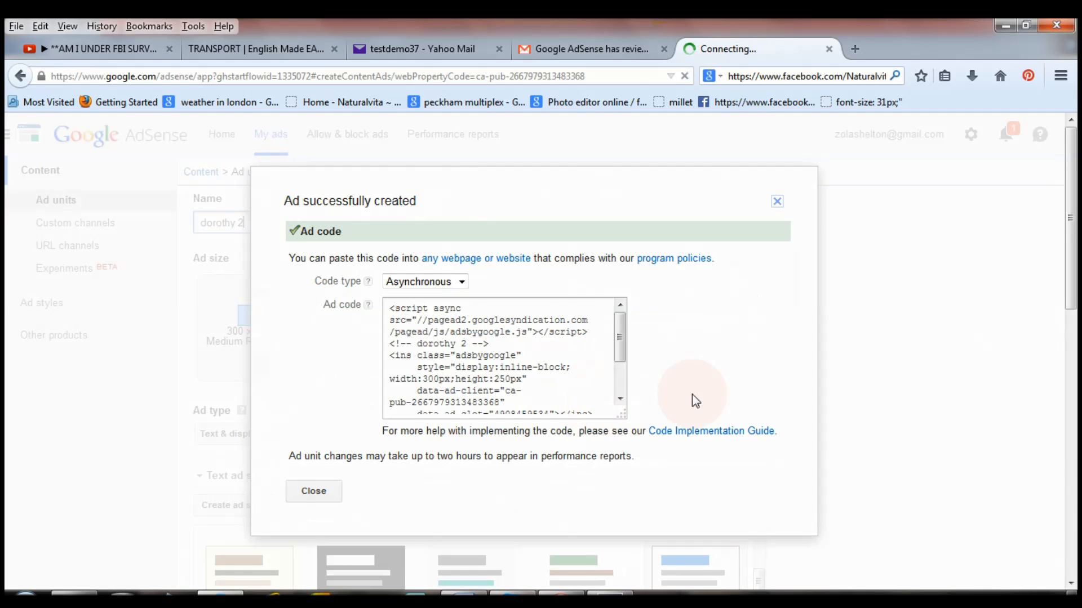
Select all of the generated ad code and copy it.
click(402, 316)
key(ctrl+a)
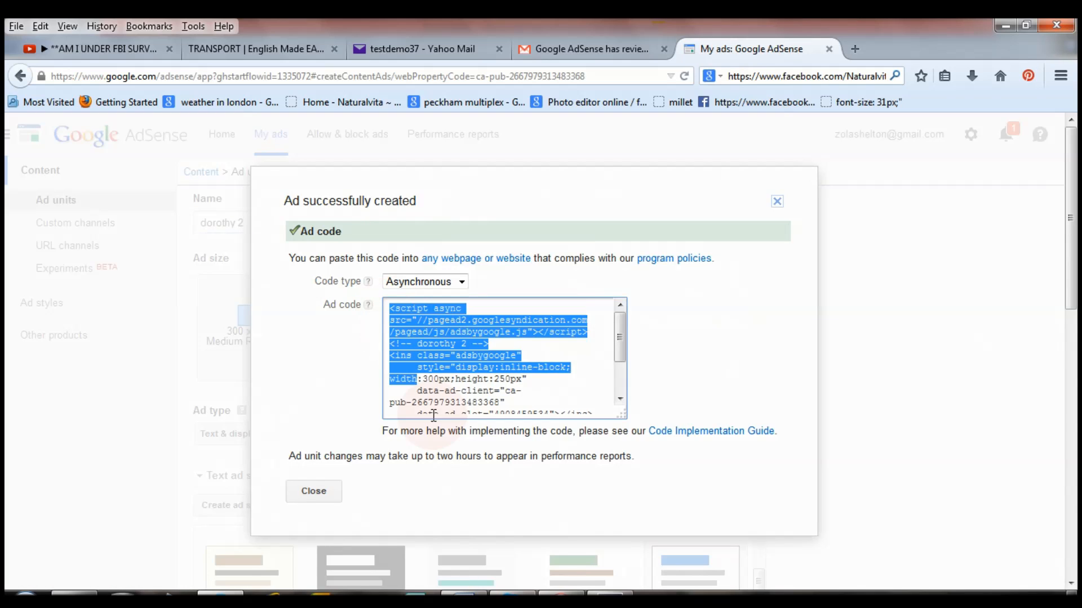
scroll(447, 325, down, 2)
right_click(454, 339)
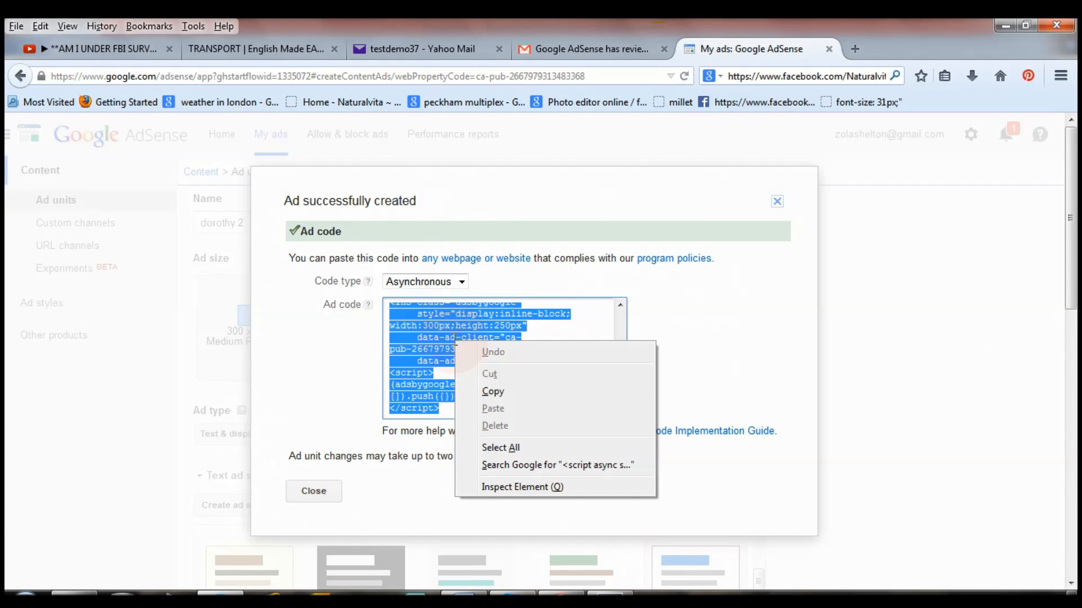
click(498, 392)
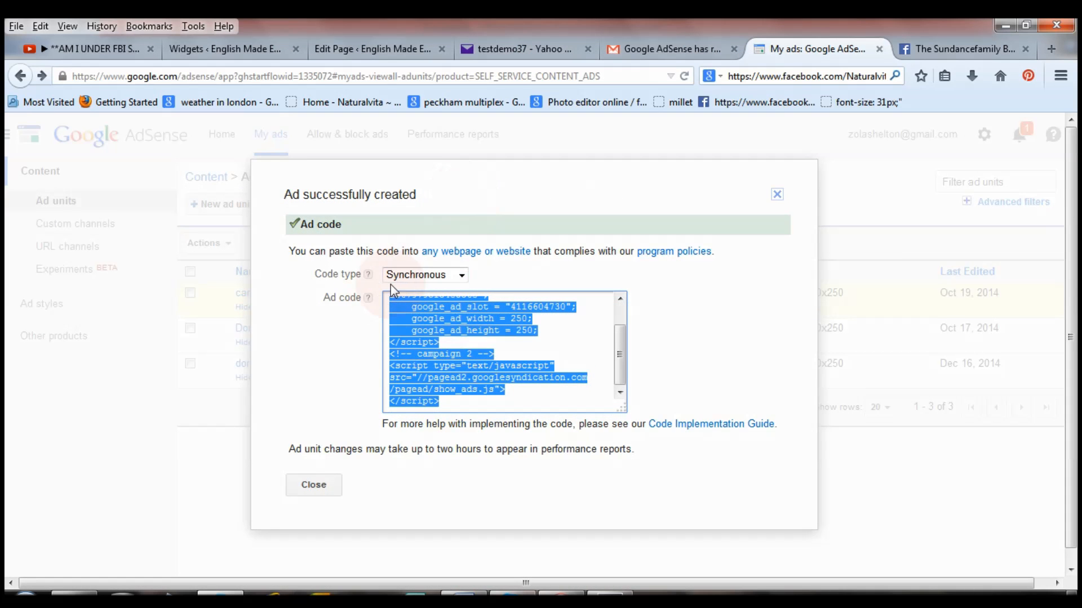
Keep the Synchronous code type and close the ad code window.
click(411, 282)
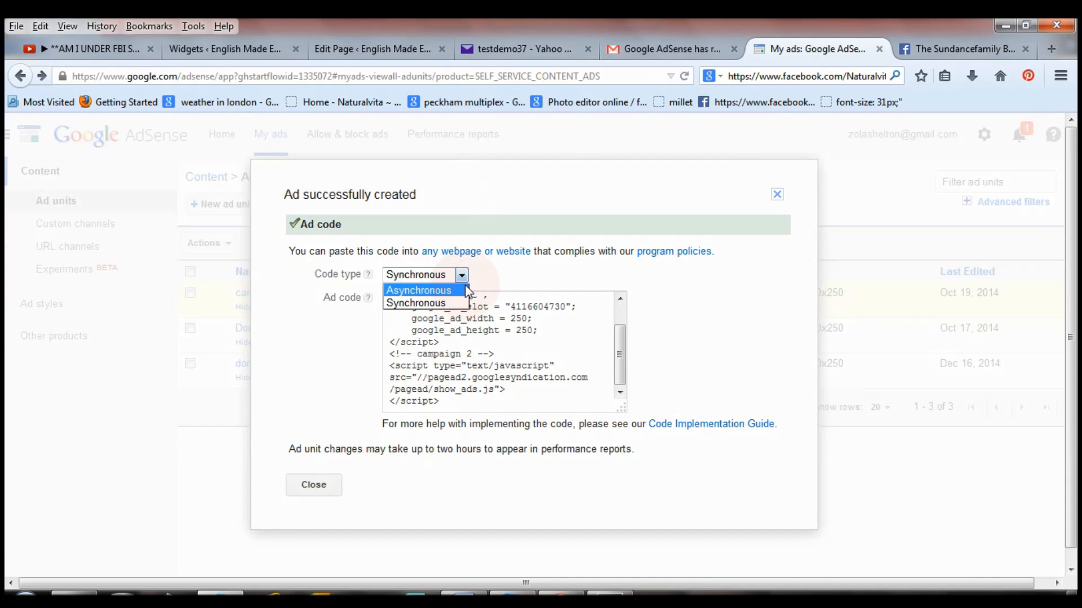
click(451, 304)
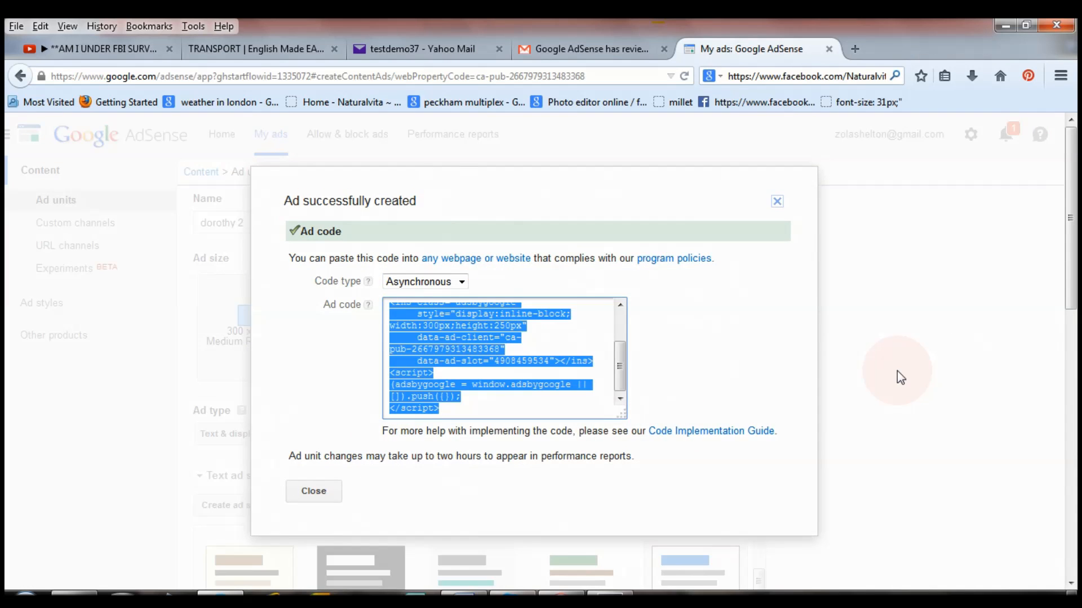
click(897, 371)
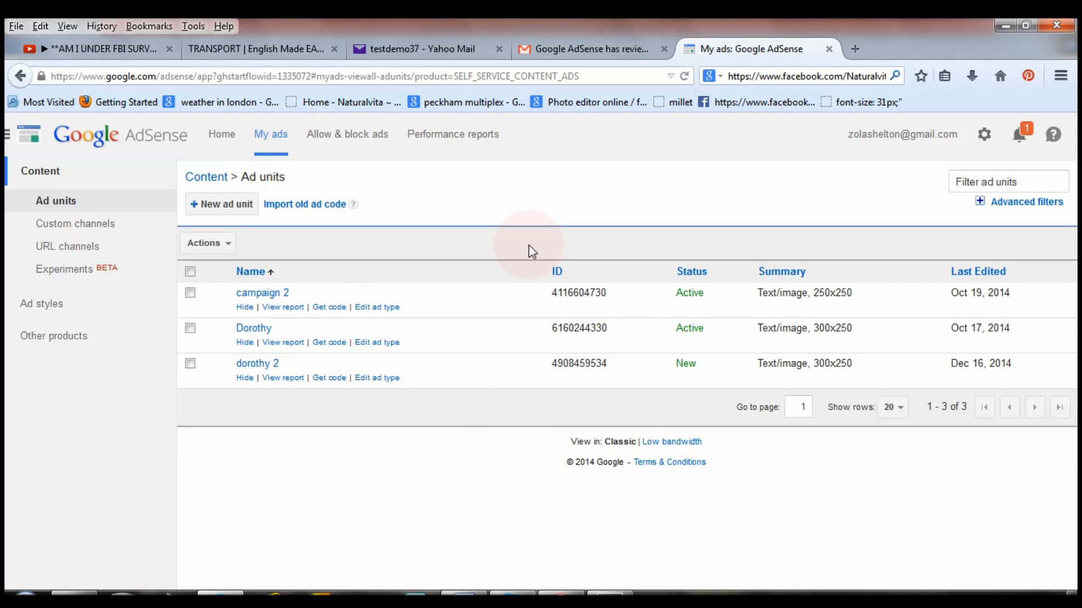
From the TRANSPORT page tab, go to papa-english.com/wp-admin via the address-bar suggestion.
click(276, 50)
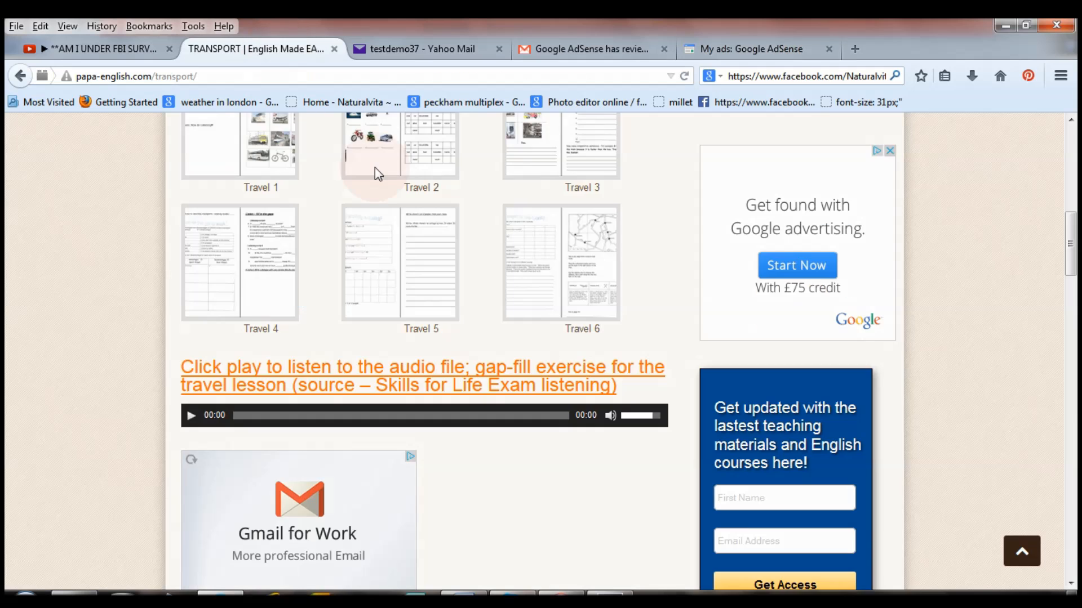
click(307, 81)
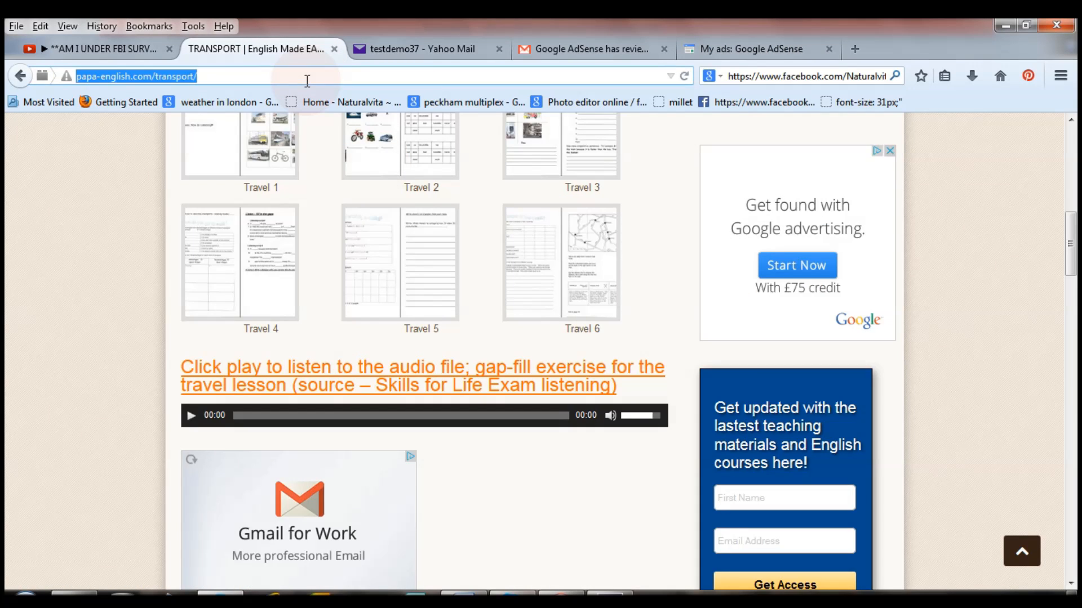
text(pa)
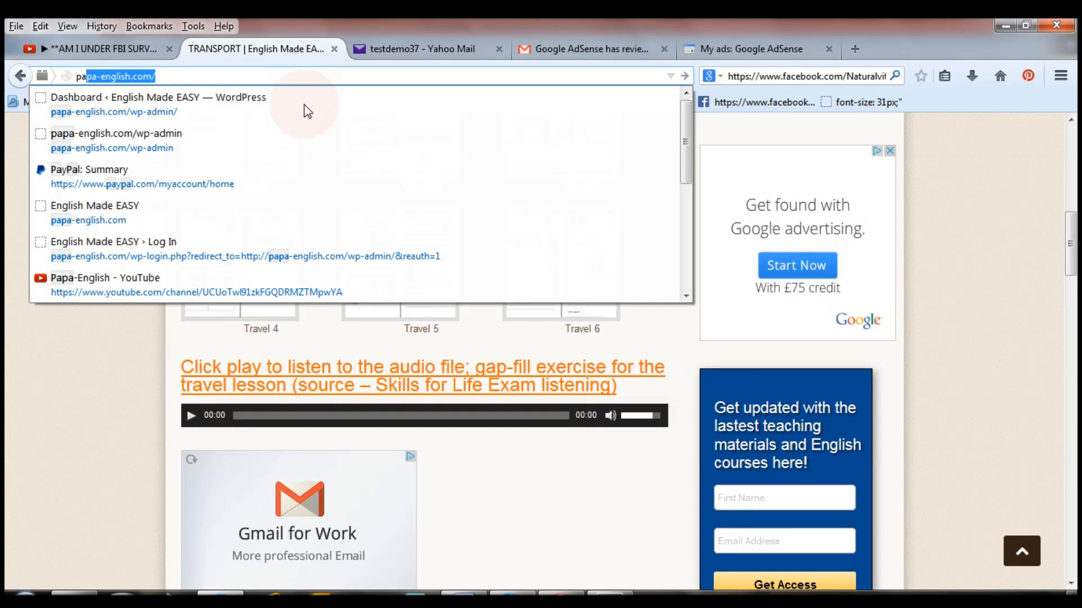
click(302, 105)
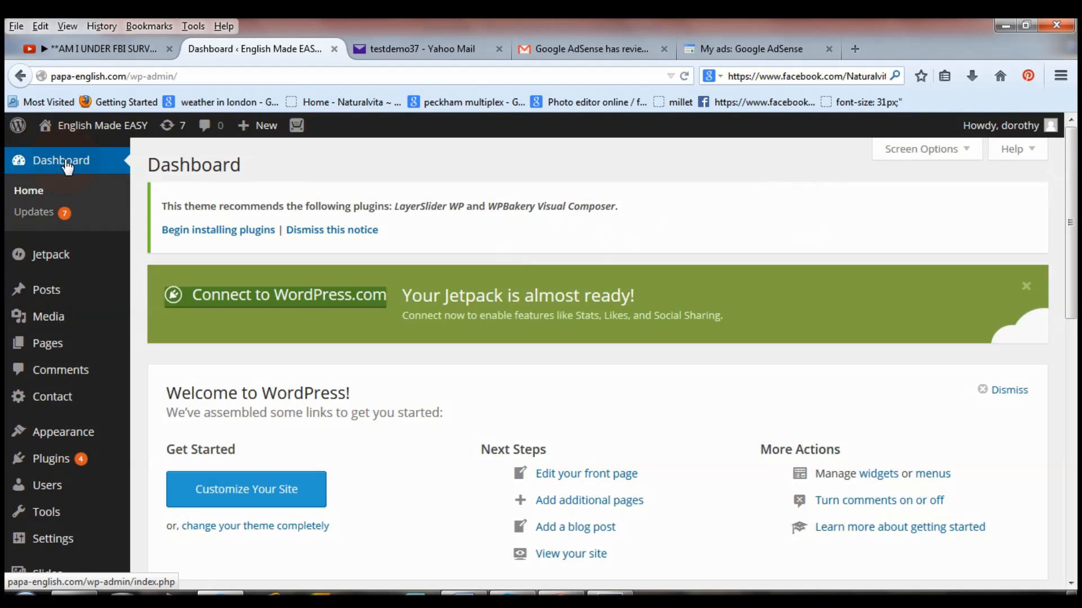
Start Appearance > Widgets loading and open the English Made EASY public site in a new tab.
mouse_move(64, 445)
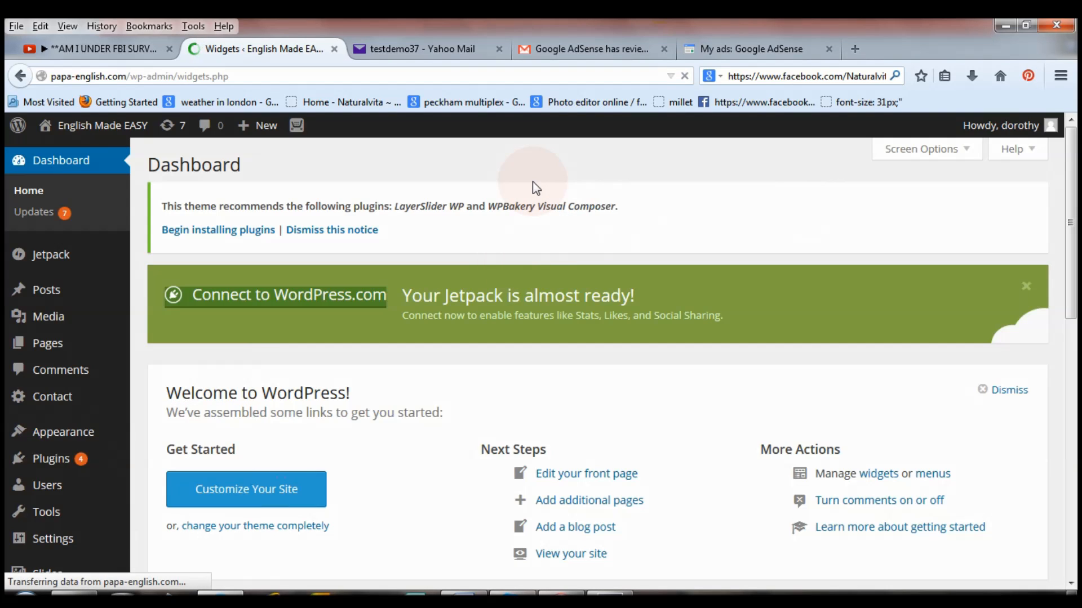
right_click(134, 126)
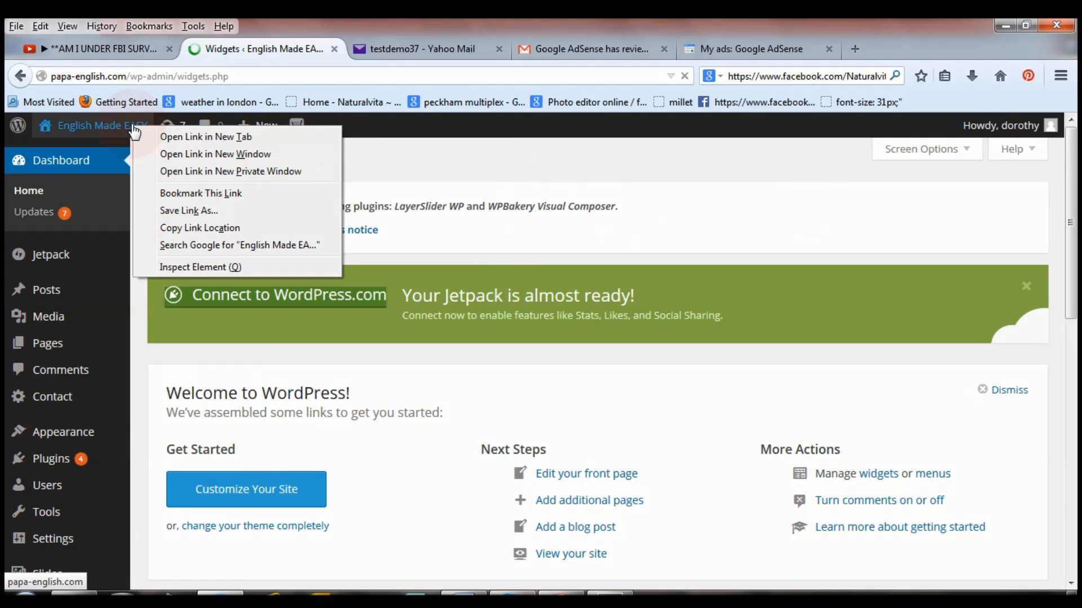
click(176, 137)
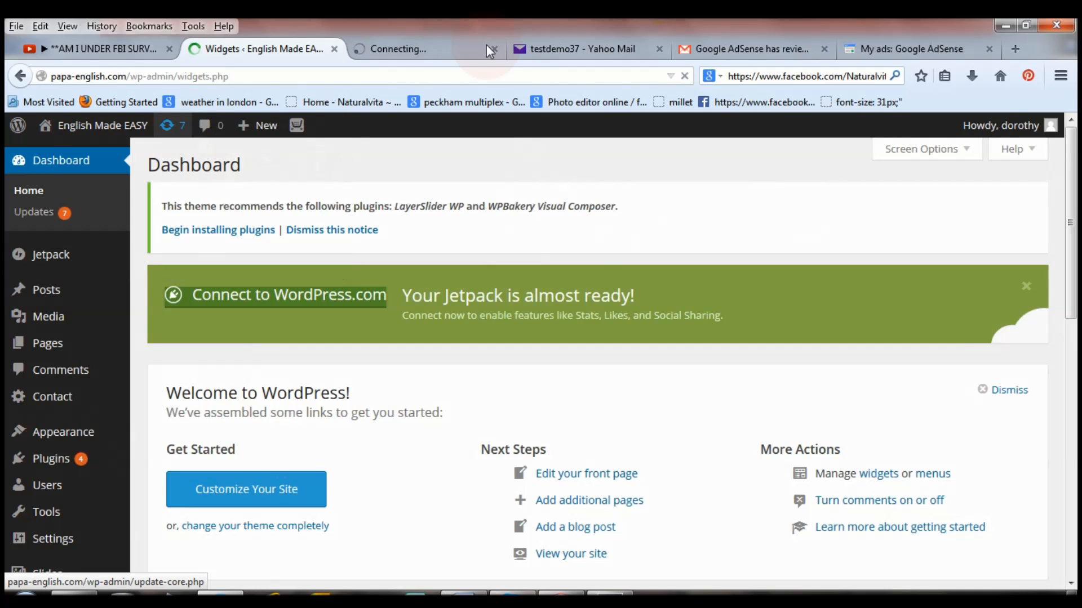
click(438, 51)
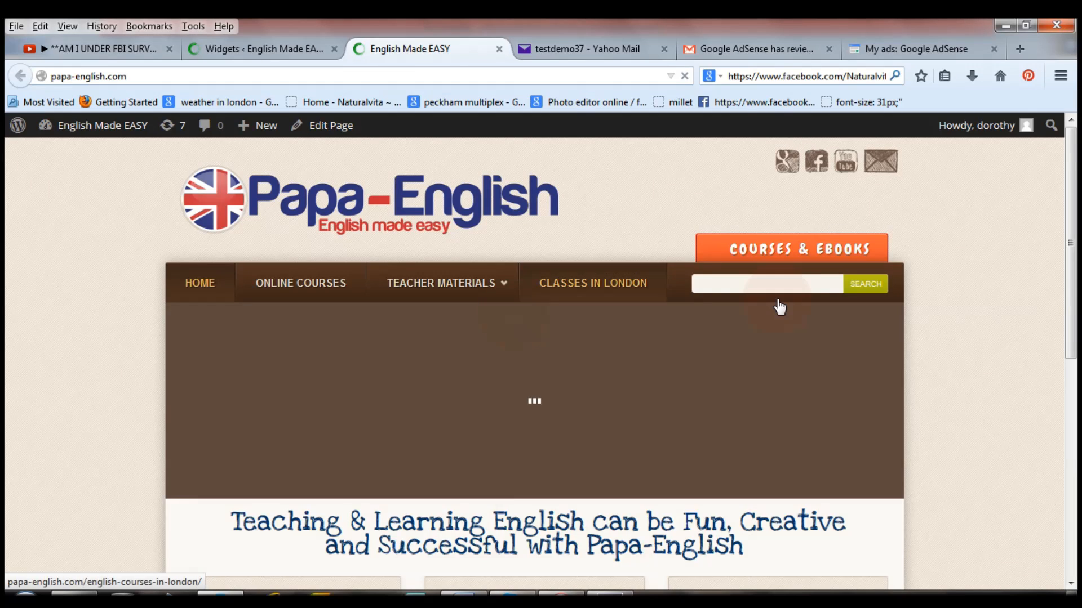
Browse the live Teaching Materials page, then return to the 'Widgets ‹ English Made EASY' tab.
click(574, 289)
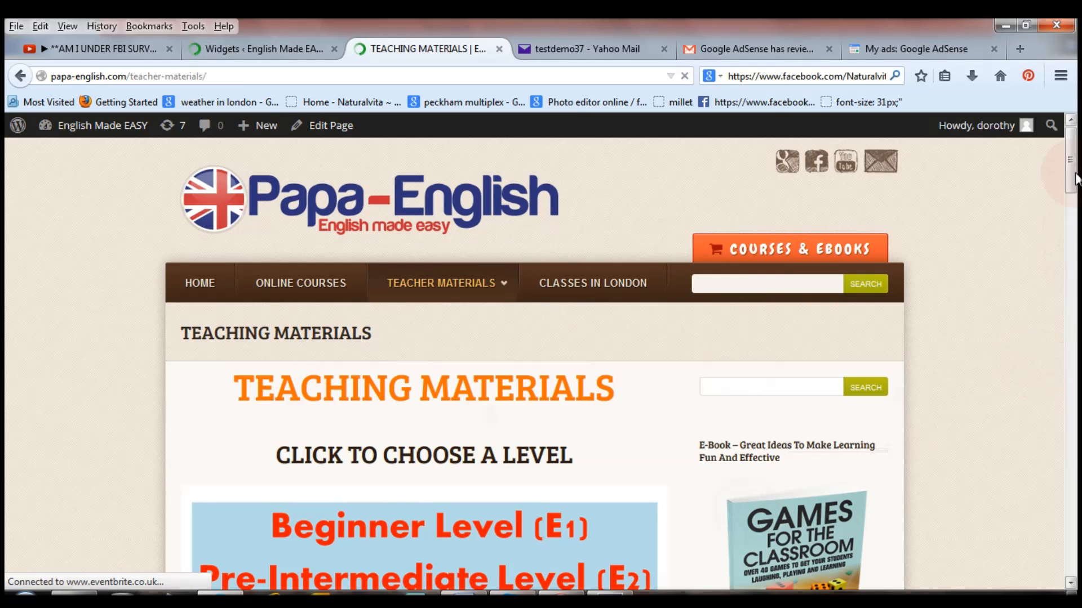
scroll(1075, 212, down, 10)
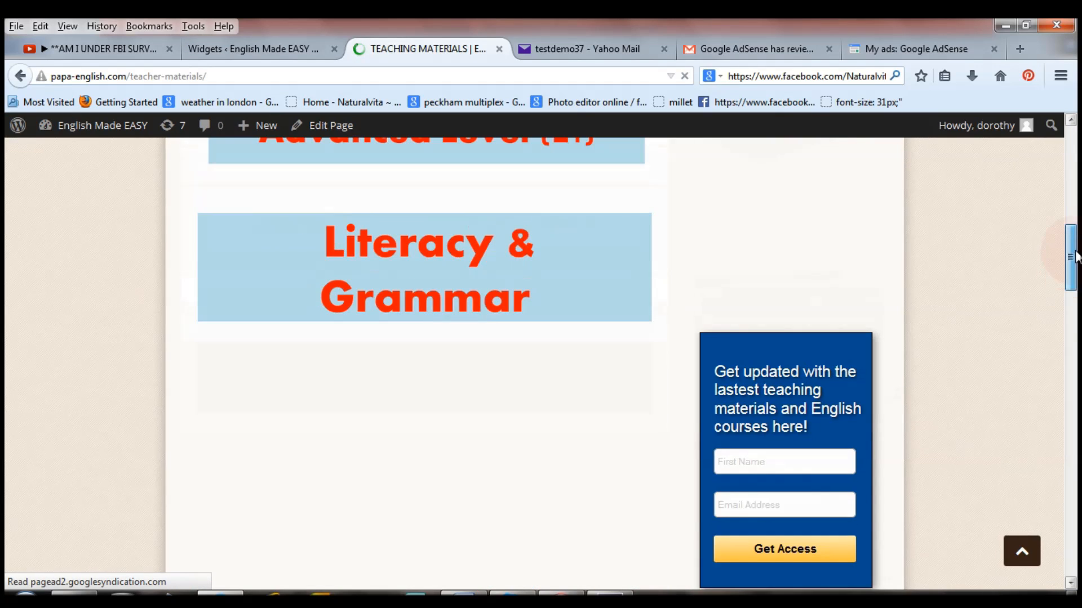
scroll(830, 391, up, 5)
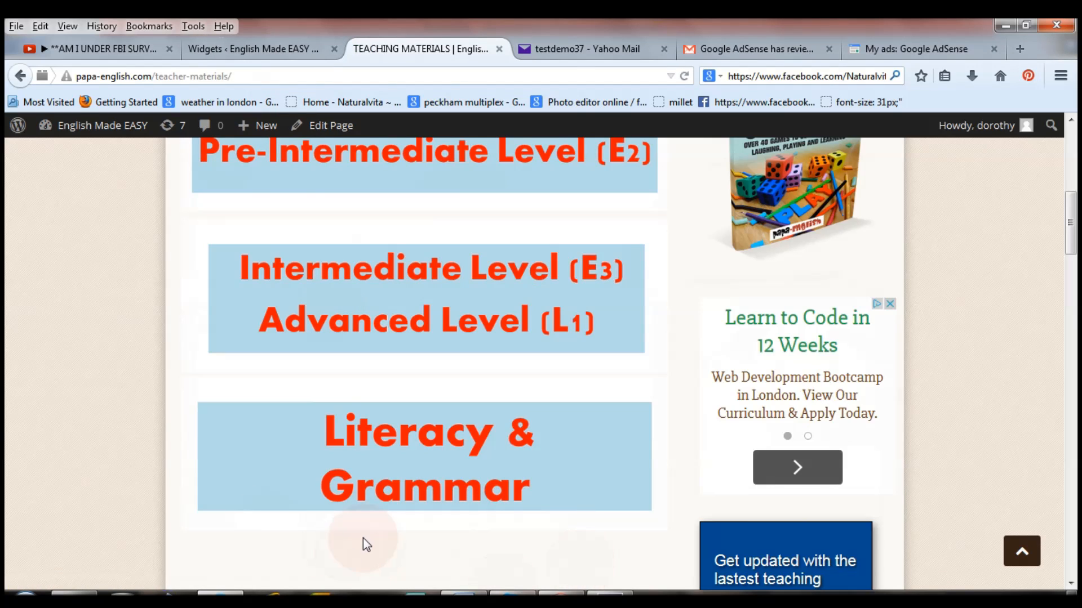
click(273, 48)
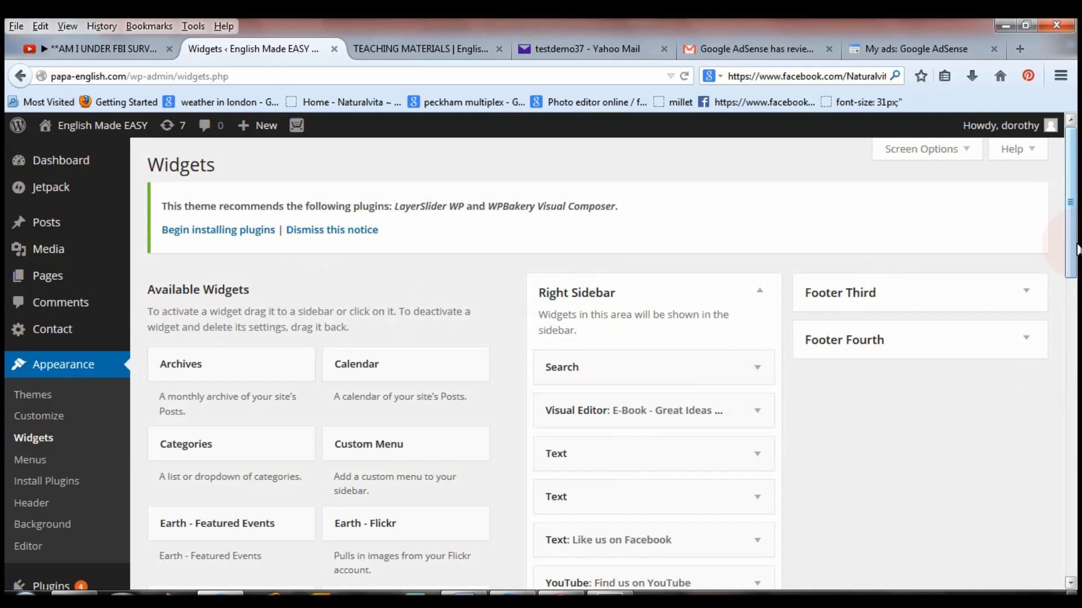
Drop a Text widget into the Right Sidebar and paste the AdSense ad code into its content.
drag(1070, 259, 1074, 524)
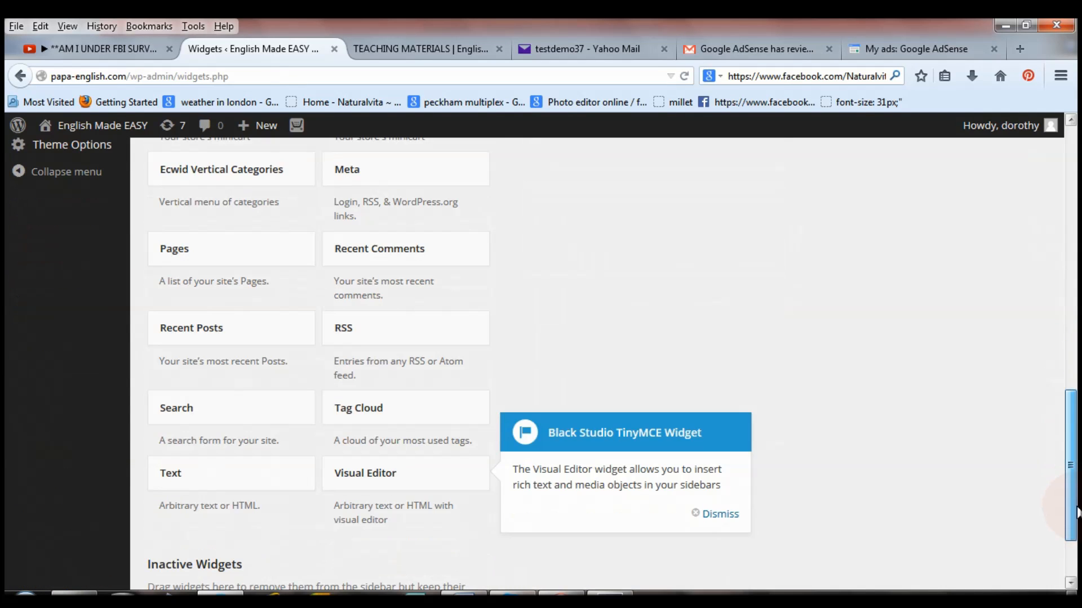
drag(201, 480, 605, 380)
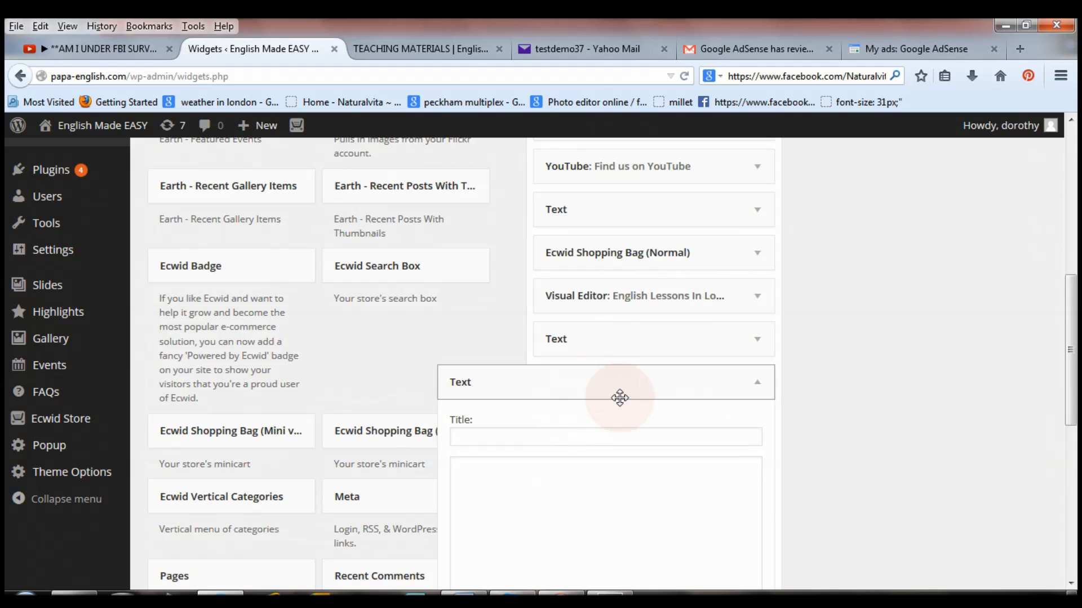
drag(1075, 340, 1074, 406)
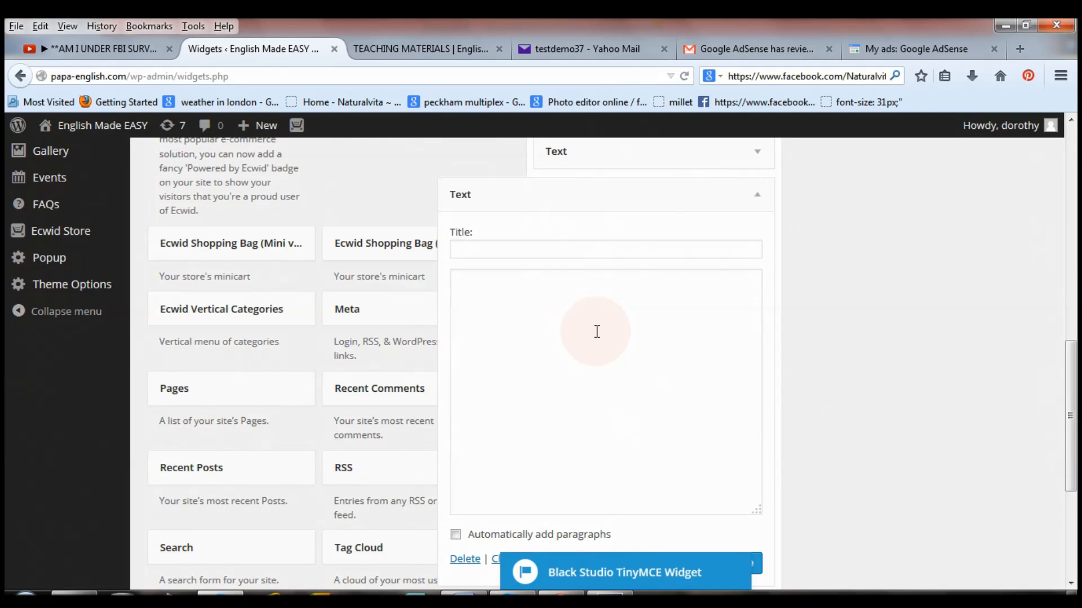
right_click(585, 315)
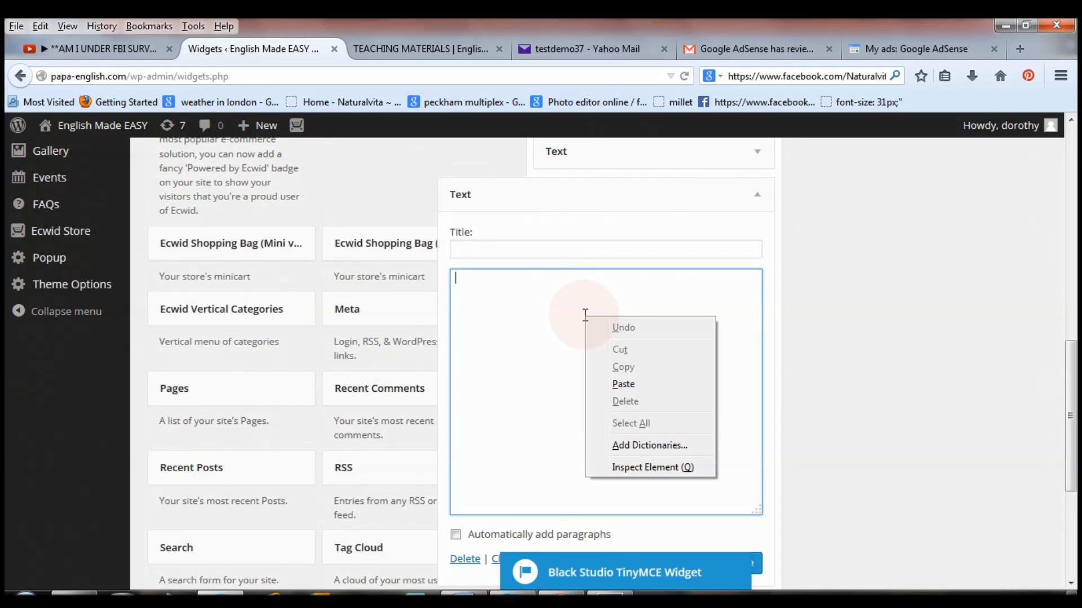
click(624, 385)
Dismiss the visual editor notice and save the Text widget with the dorothy 2 ad code.
drag(1071, 405, 1070, 453)
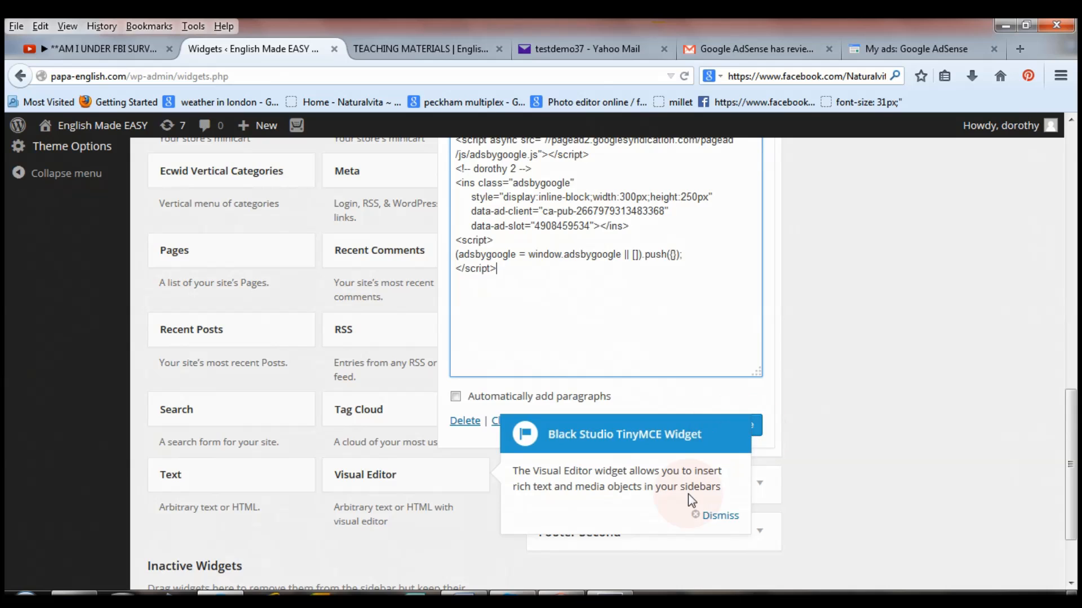
click(730, 516)
click(744, 426)
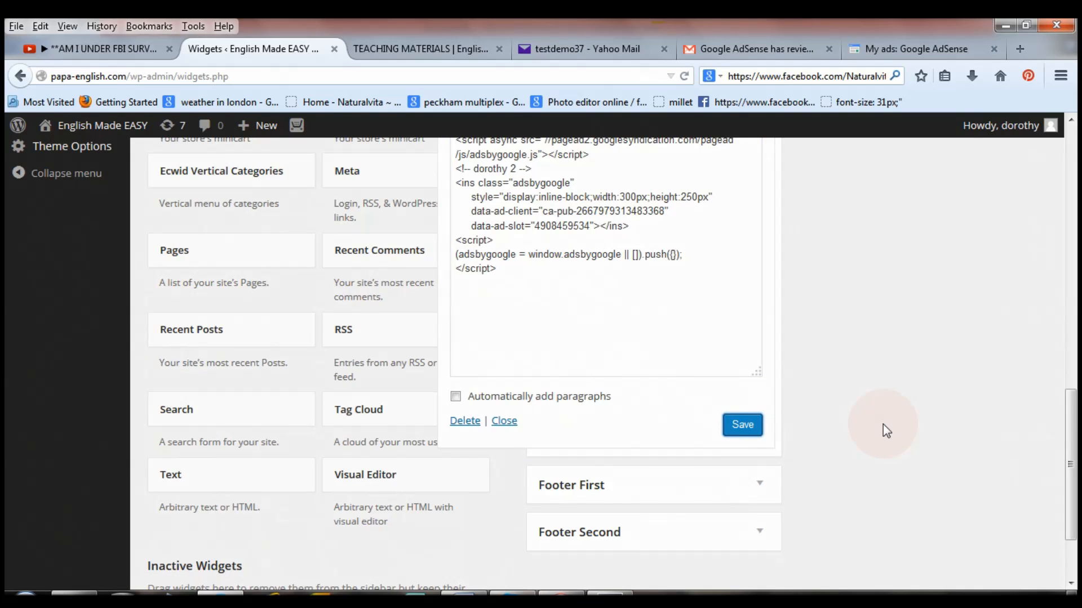
drag(1072, 464, 1076, 332)
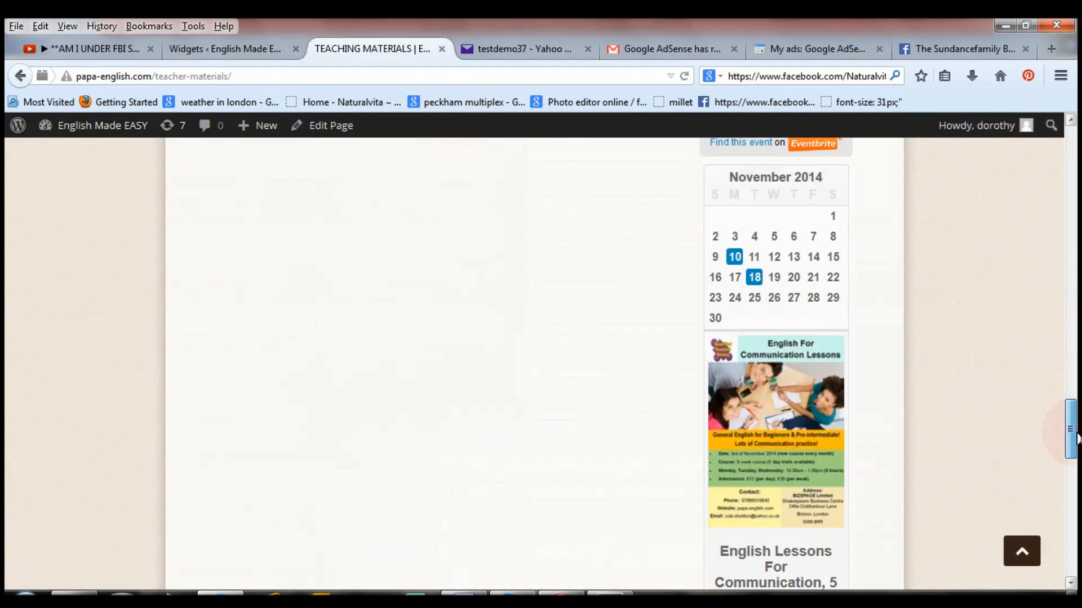
Scroll the live Teaching Materials page down to the new sidebar ad and back up.
drag(1073, 459, 1076, 543)
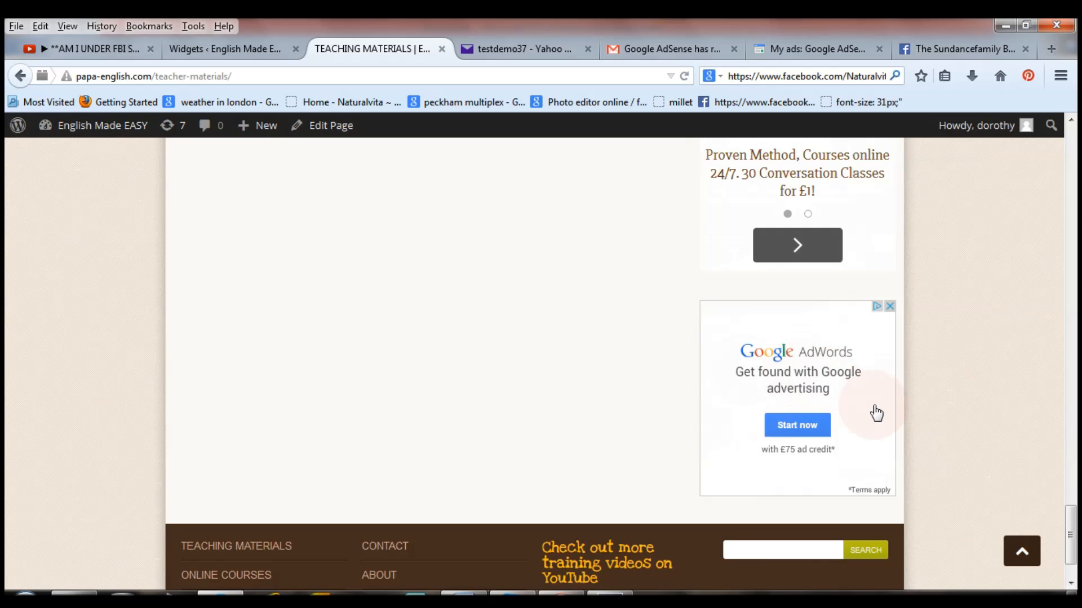
drag(1071, 542, 1072, 147)
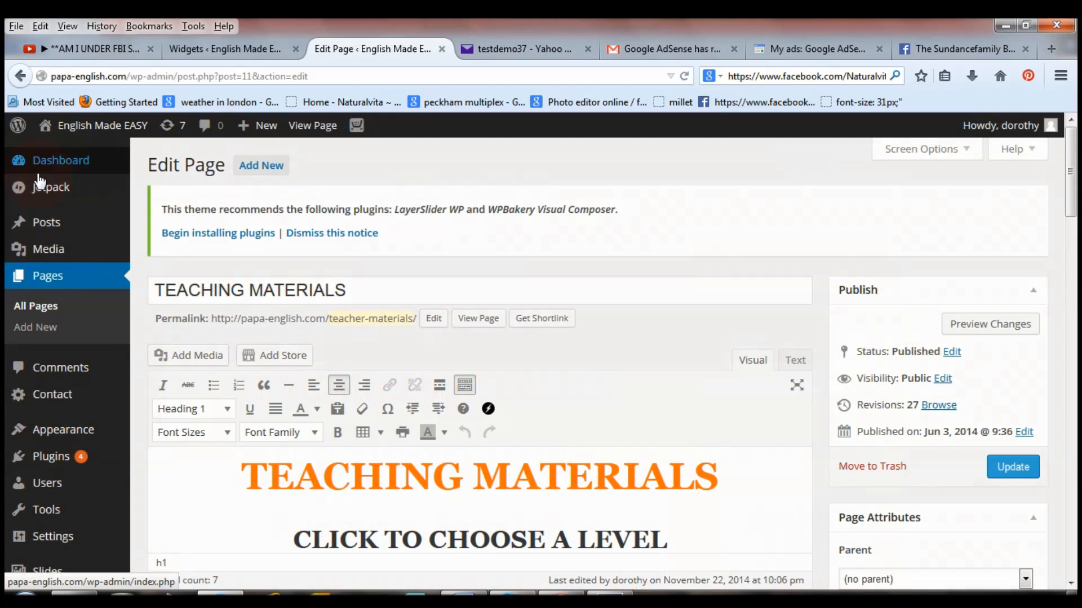
Open BEGINNERS & PRE-INTERMEDIATE from All Pages in the editor and review its Pre-Intermediate topic links.
mouse_move(38, 170)
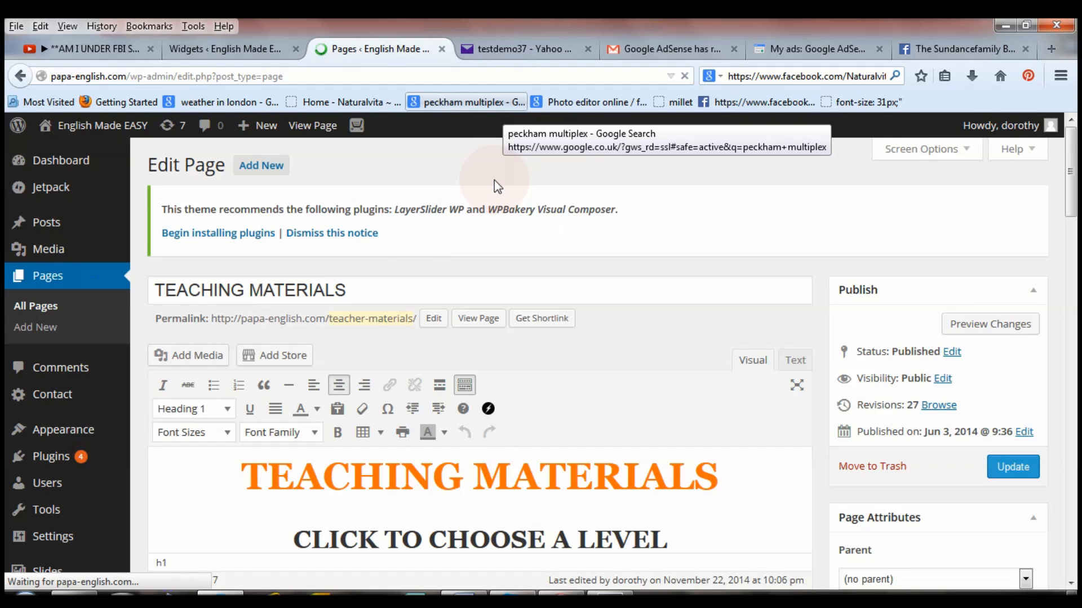
drag(1070, 195, 1076, 250)
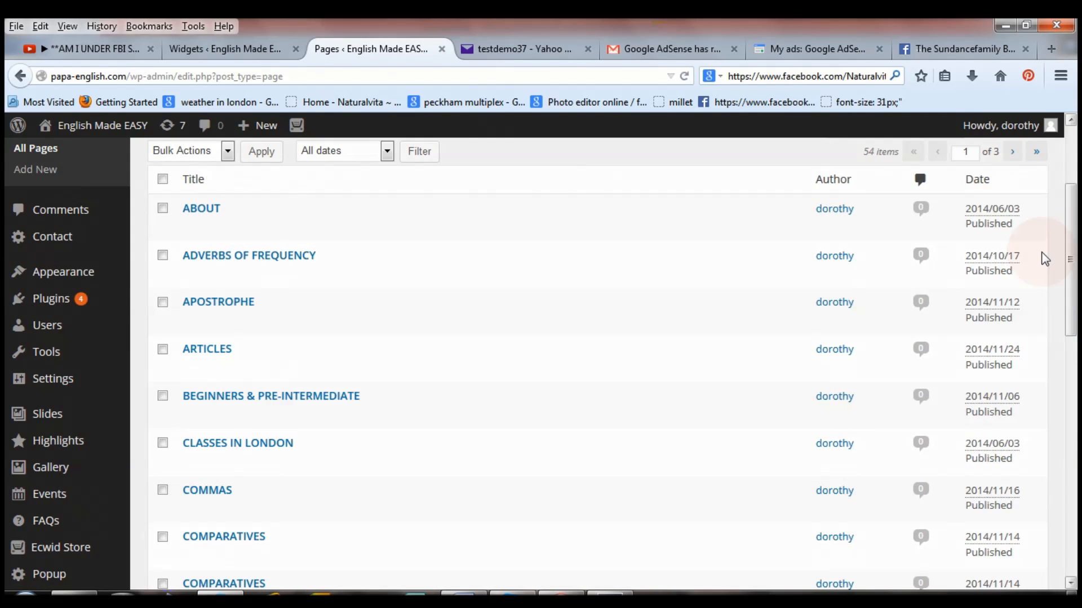
mouse_move(223, 422)
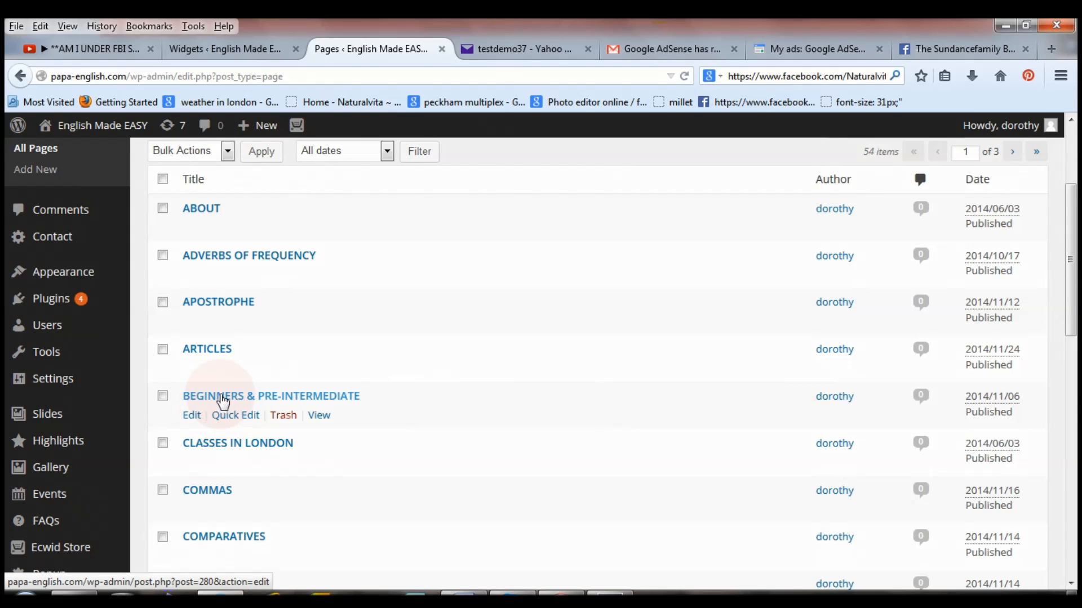
click(223, 397)
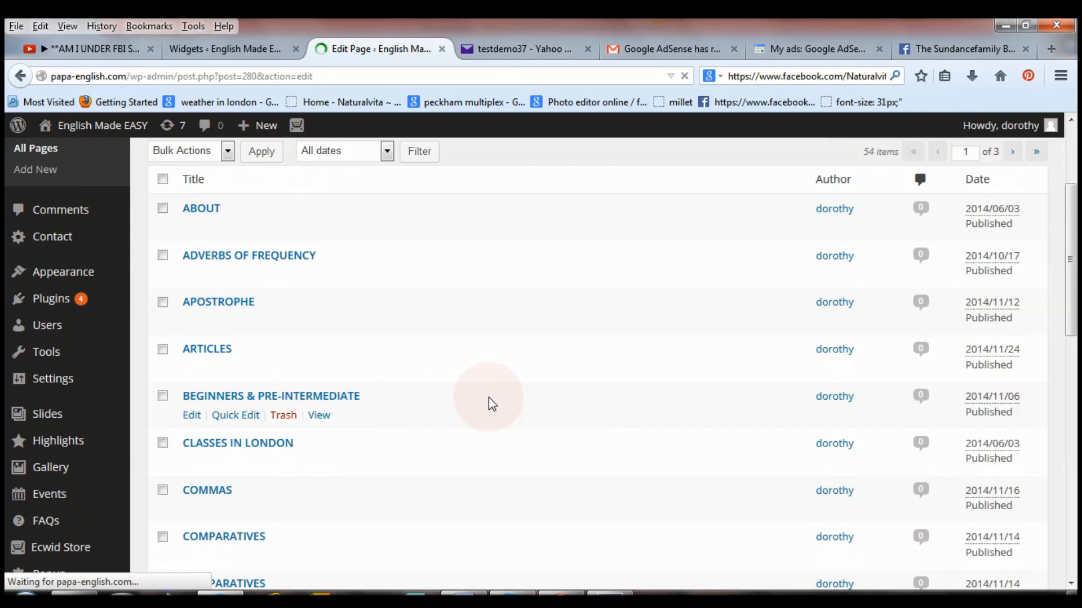
scroll(881, 234, down, 3)
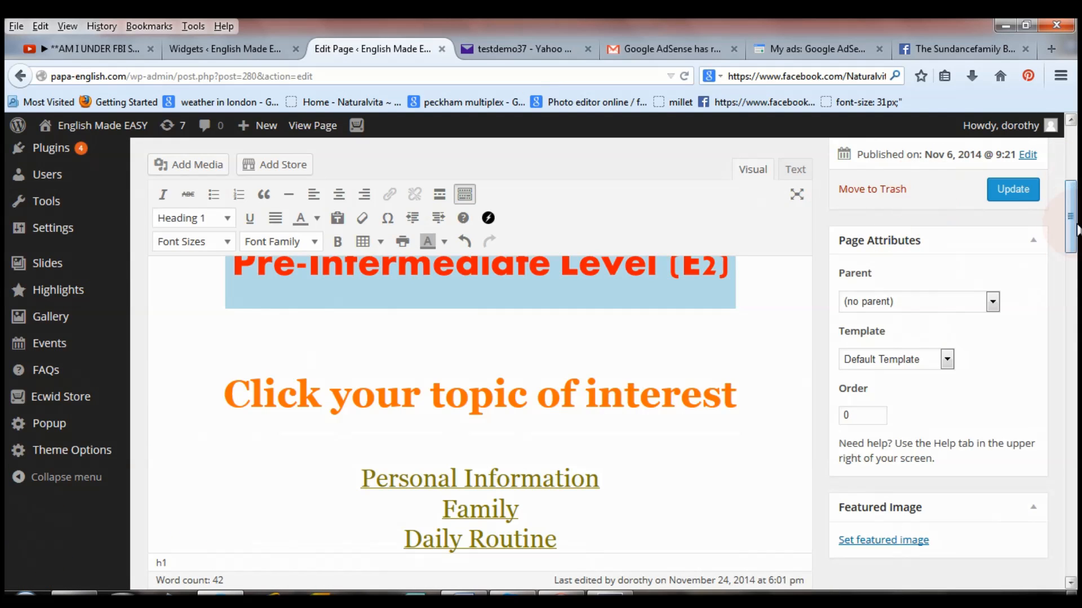
scroll(1075, 230, up, 5)
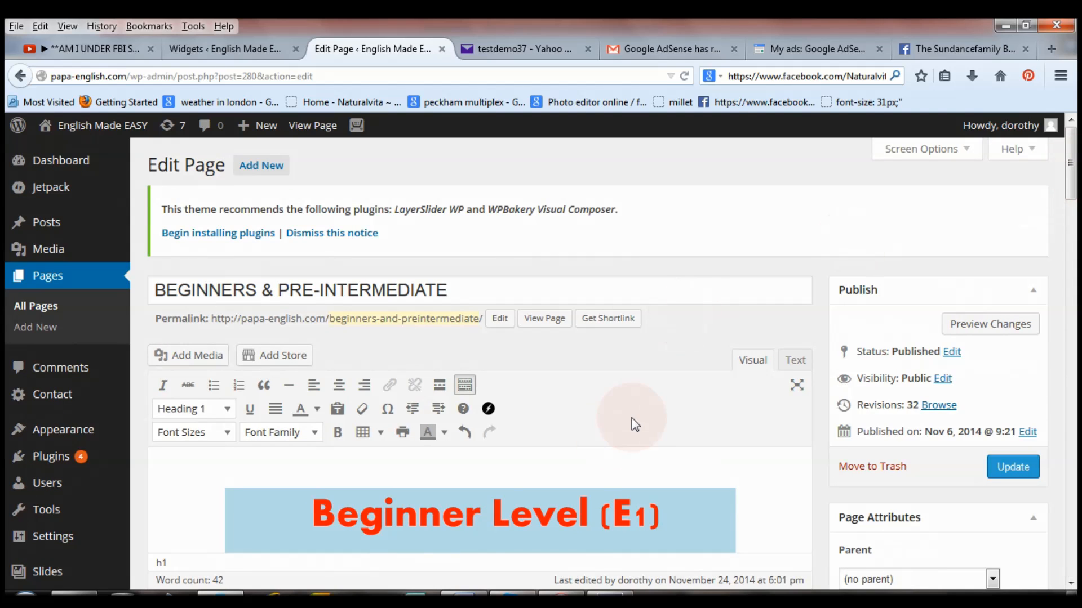
In the Text editor, paste the AdSense ad code on new lines after the page's last HTML line.
click(787, 373)
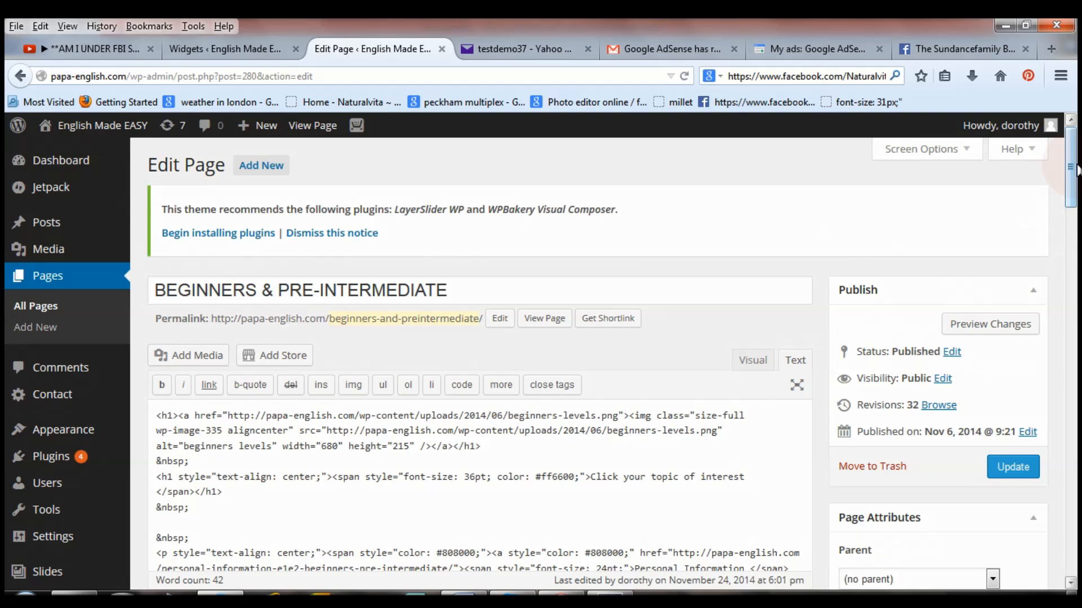
scroll(1077, 217, down, 5)
drag(1077, 217, 1077, 333)
click(674, 405)
key(Return)
key(Return)
key(Return)
key(Return)
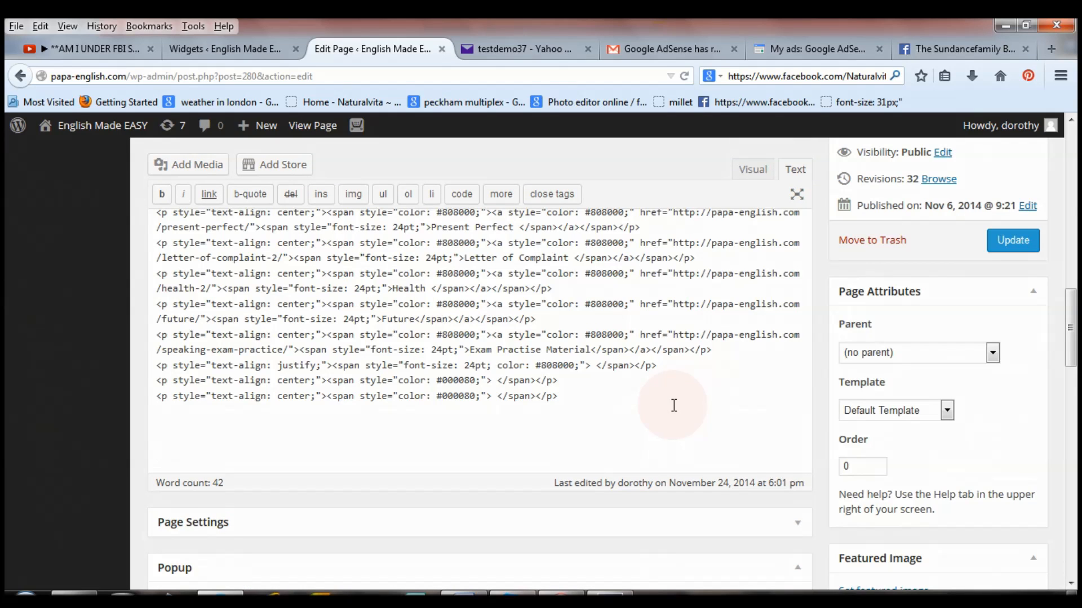
key(ctrl+v)
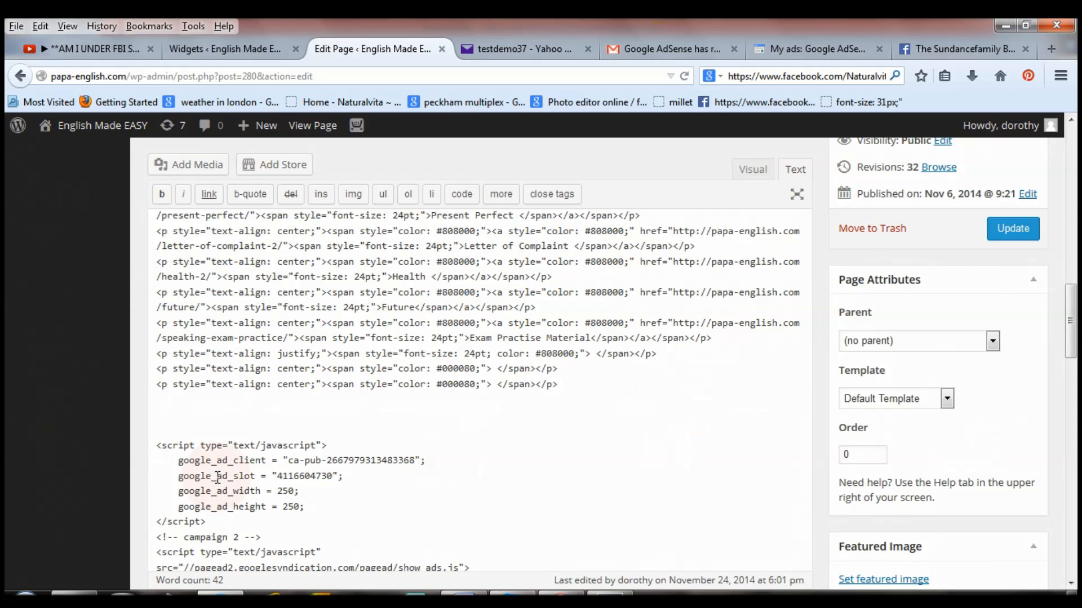
click(824, 50)
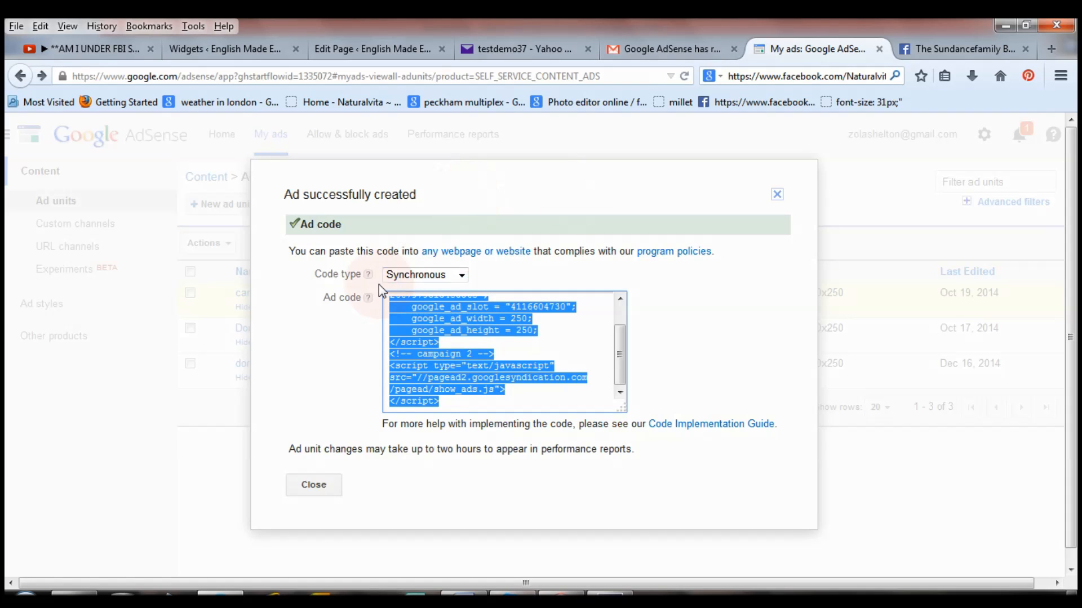
Keep the 250 x 250 ad code's type as Synchronous in AdSense.
click(411, 278)
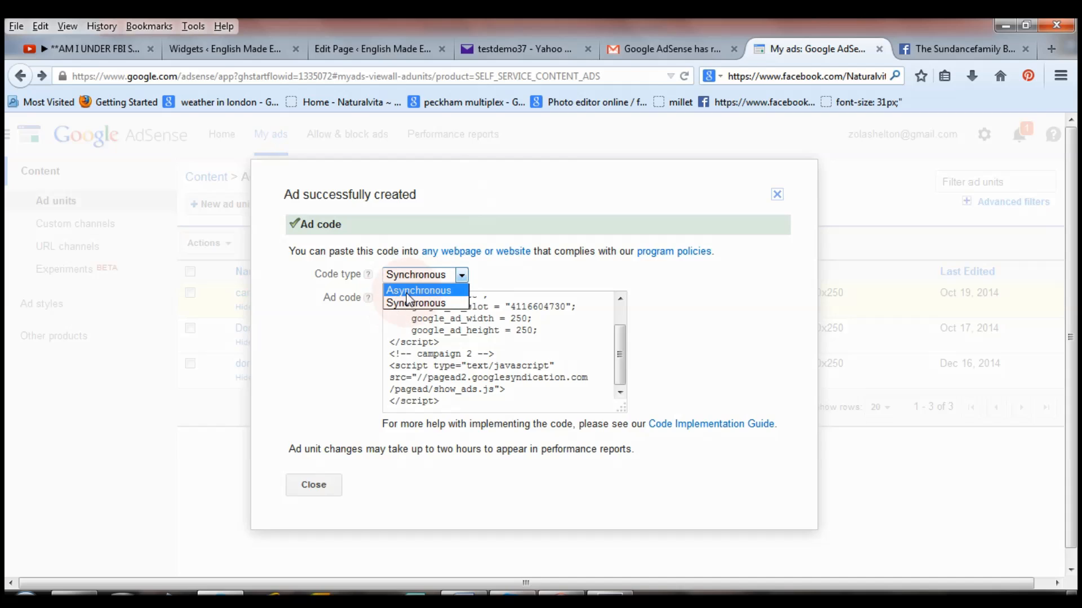
click(453, 303)
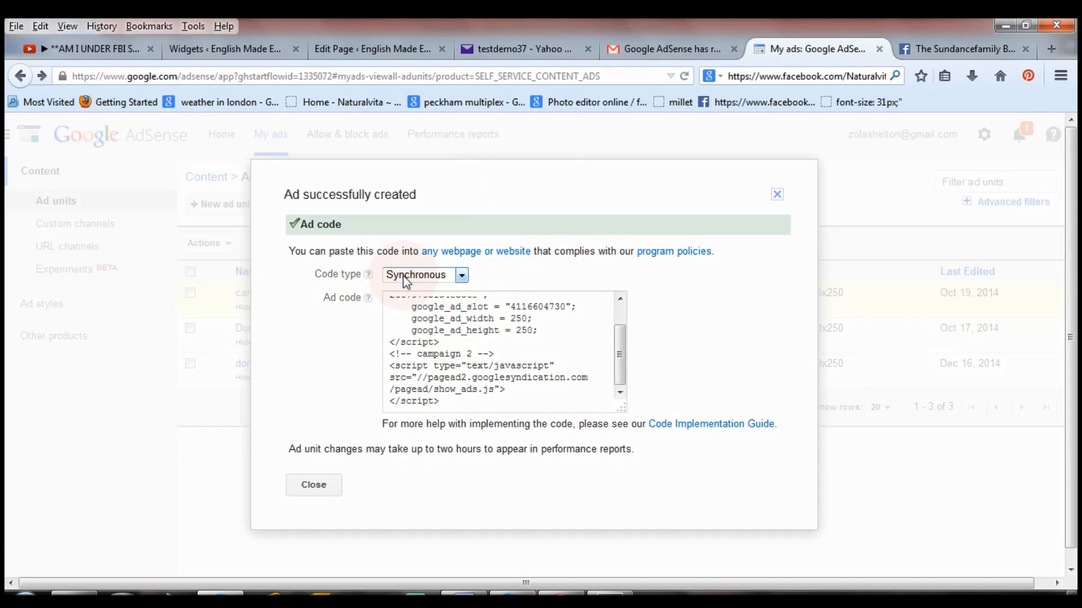
click(345, 48)
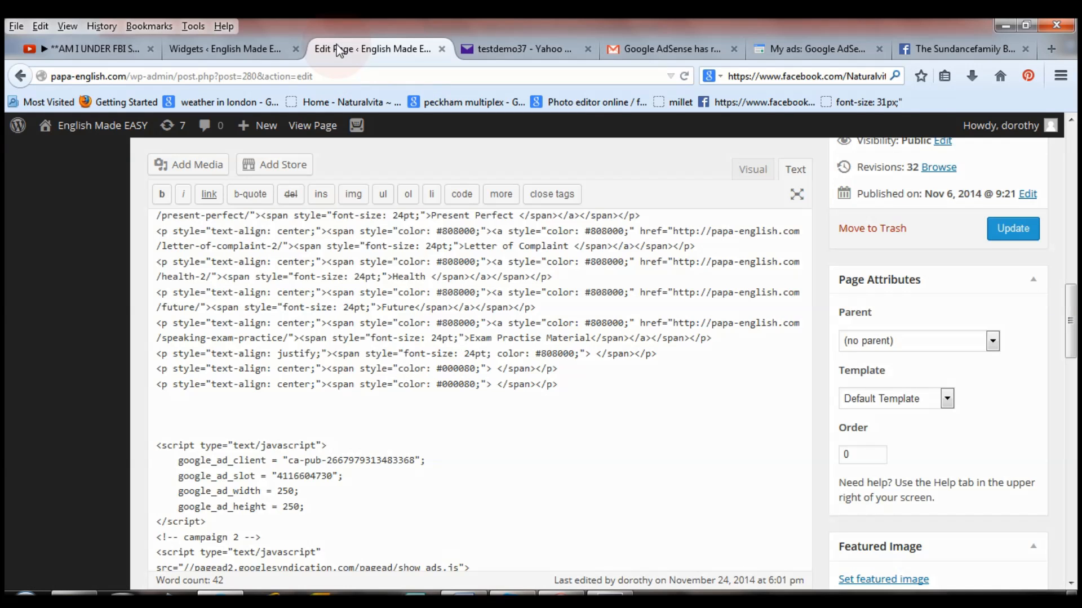
Update the BEGINNERS & PRE-INTERMEDIATE page and view it live.
click(1011, 229)
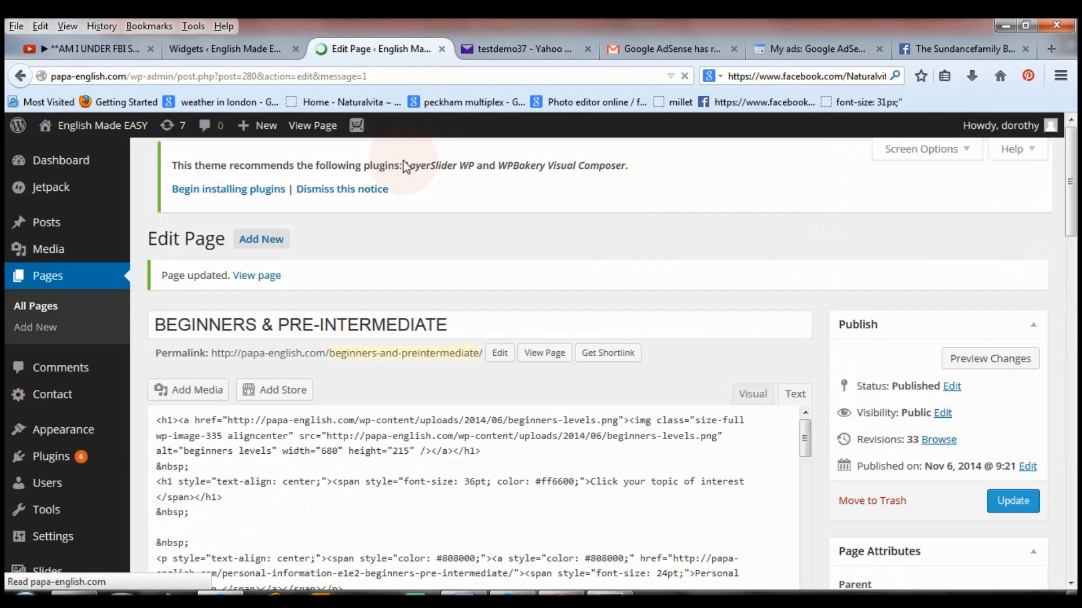
click(307, 131)
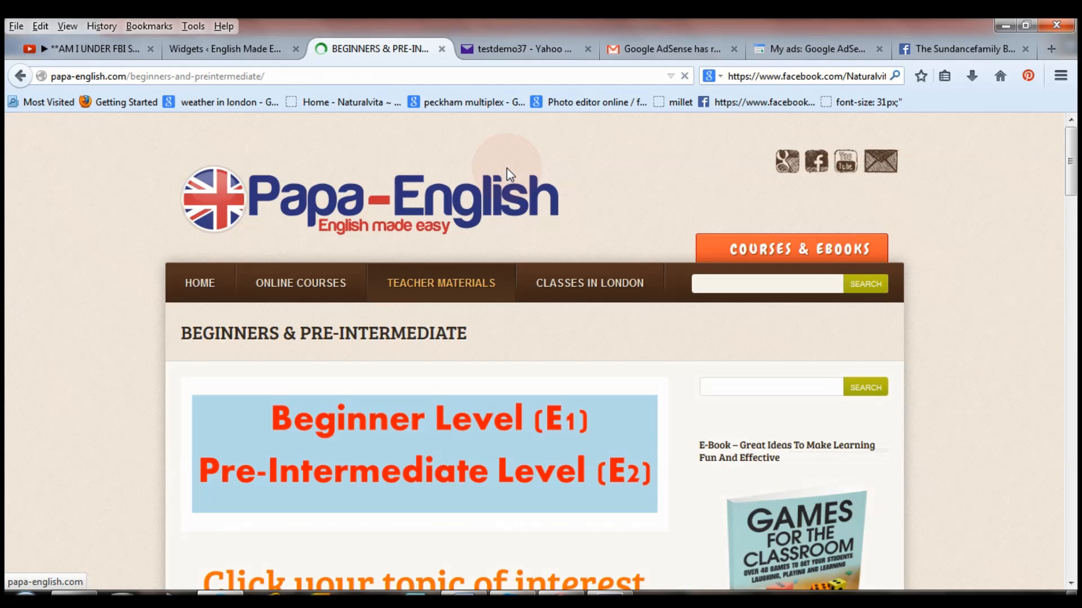
drag(1077, 267, 1075, 348)
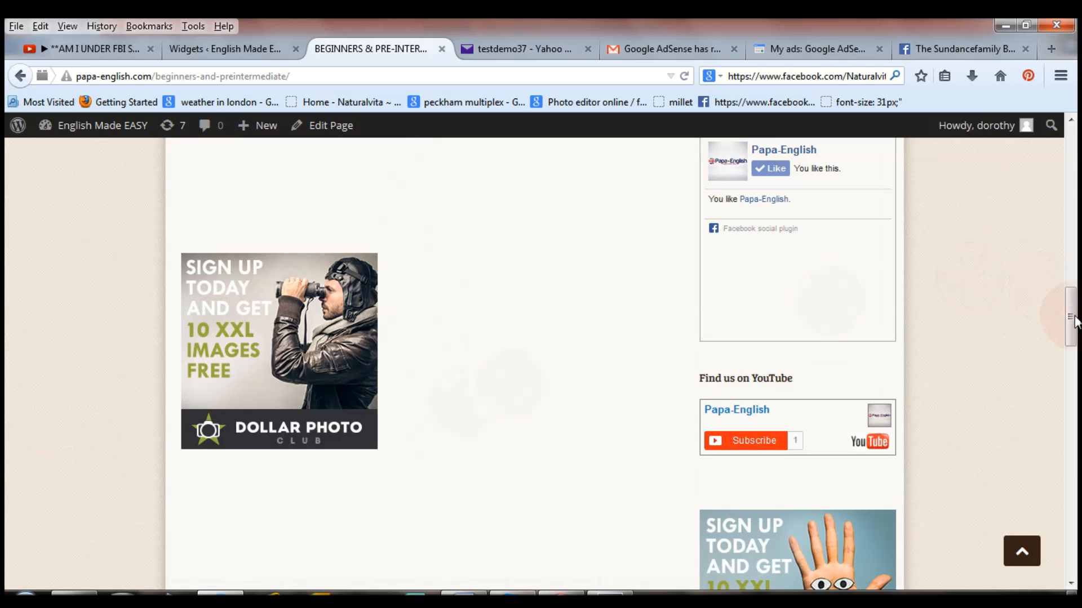
drag(1070, 315, 1076, 146)
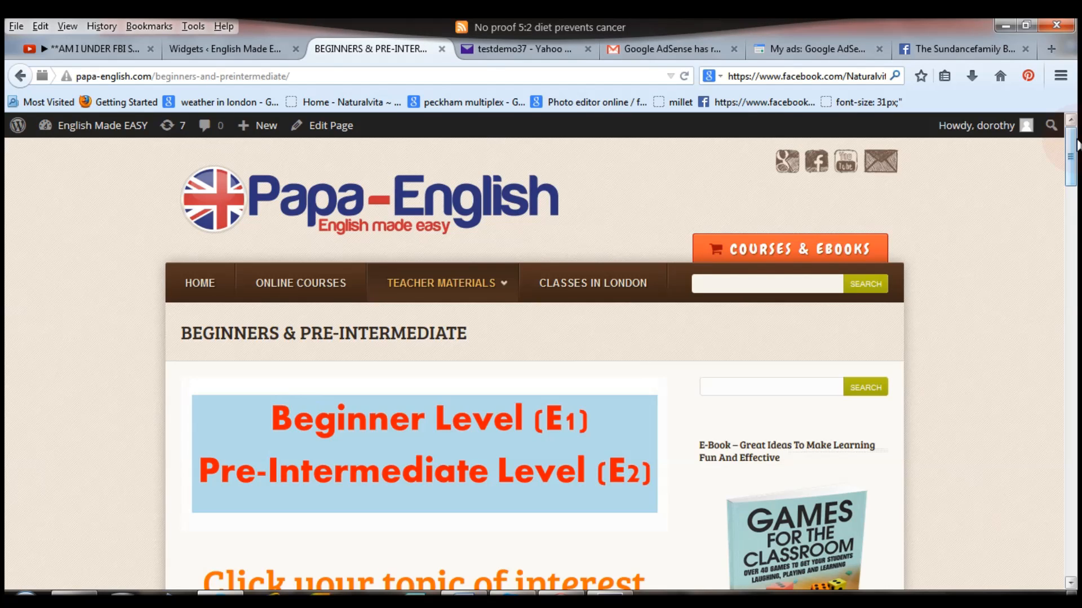
drag(1076, 145, 1073, 221)
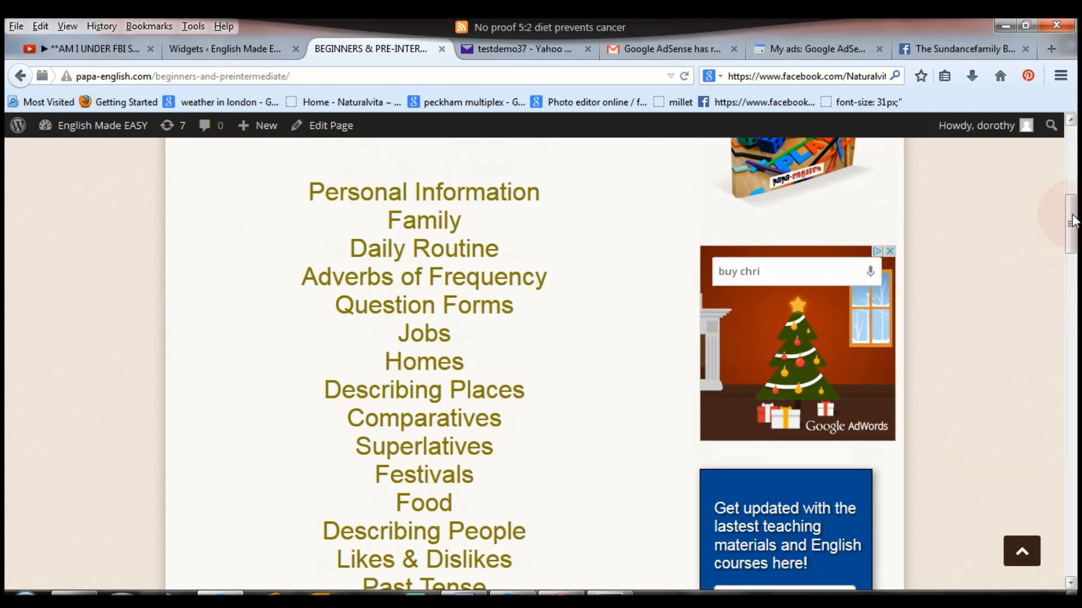
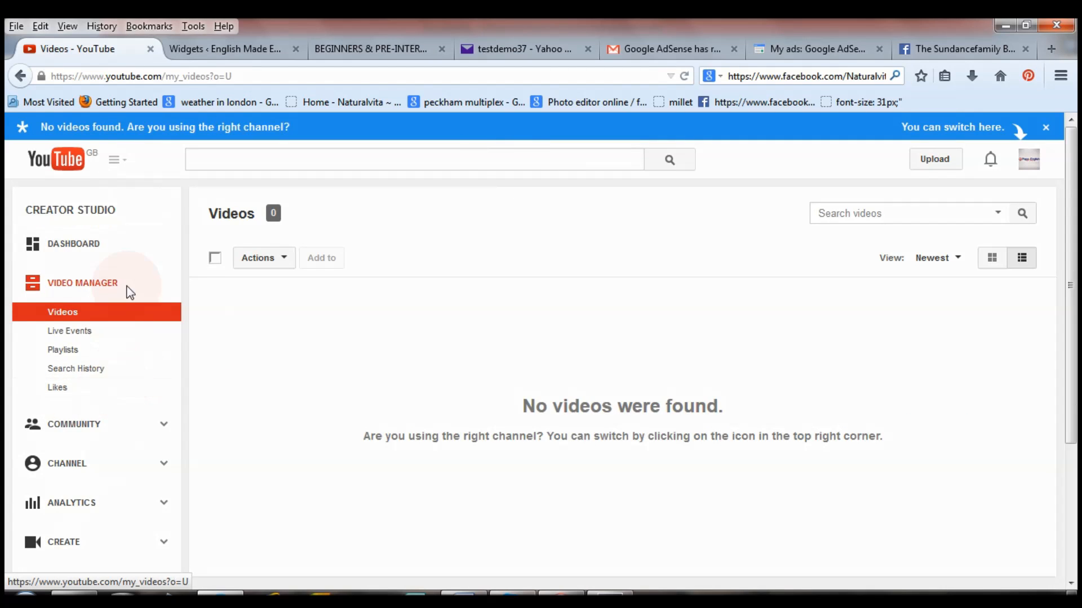
Enable monetisation for the channel from its Status and features page, bringing up the Monetisation Agreement.
click(73, 475)
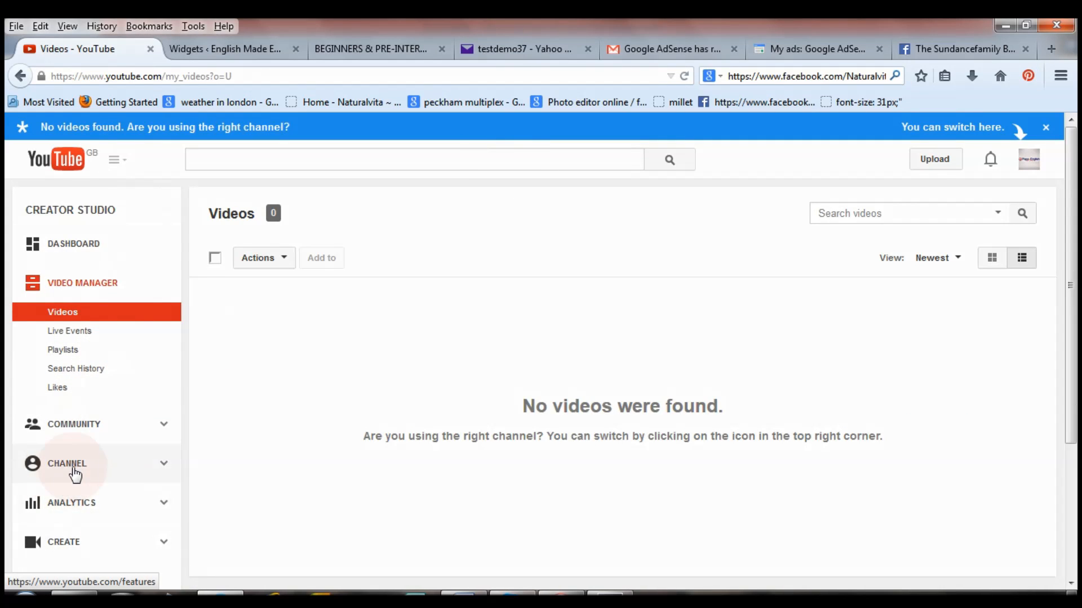
click(251, 456)
click(417, 458)
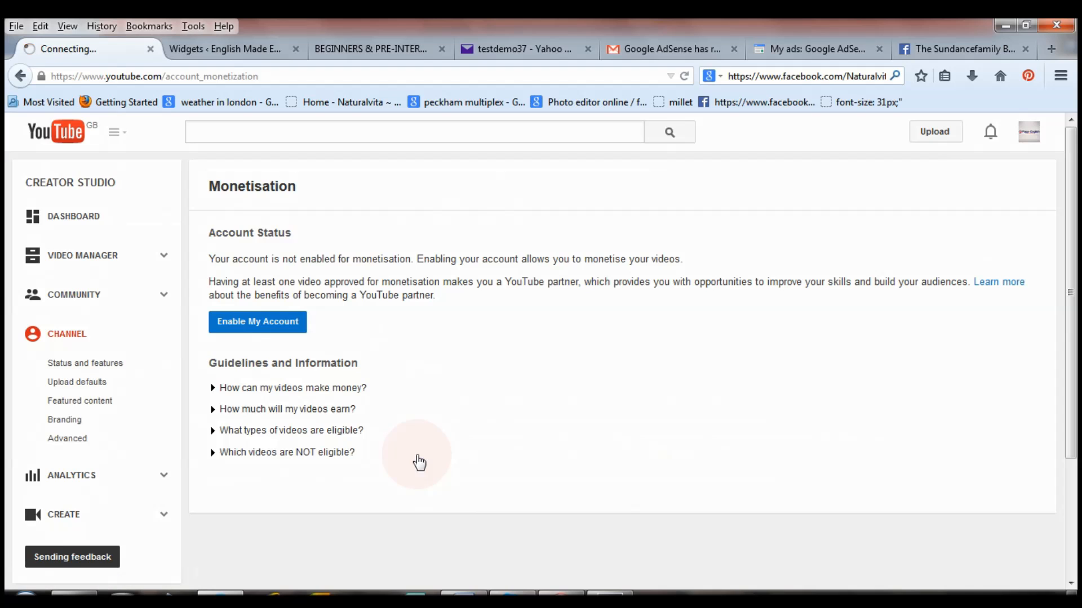
click(254, 330)
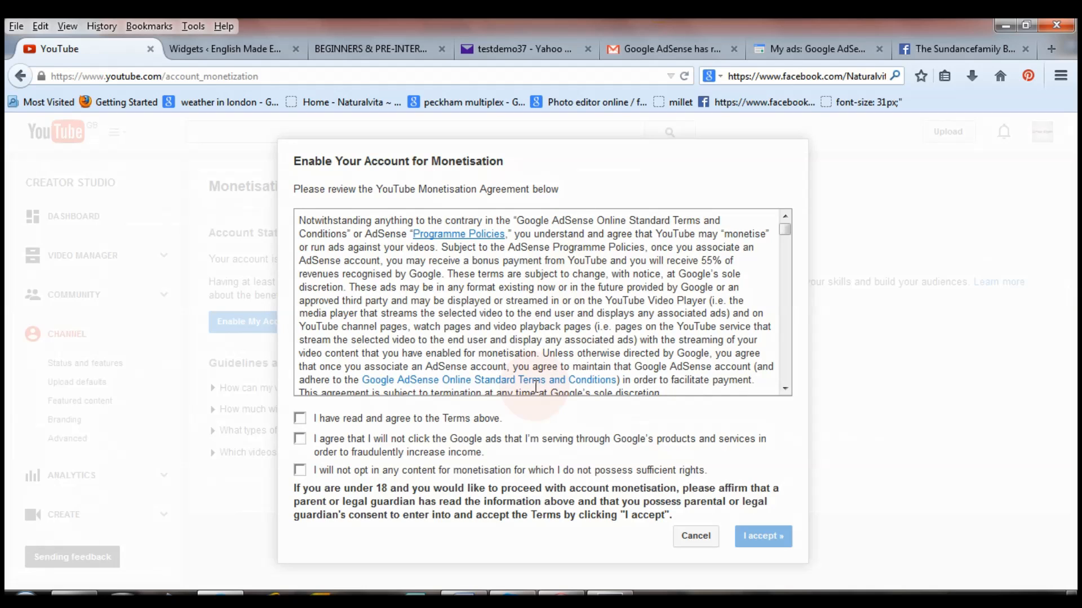
Agree to the terms, the no-fraudulent-own-ad-clicks pledge and the content-rights confirmation, then accept.
click(299, 419)
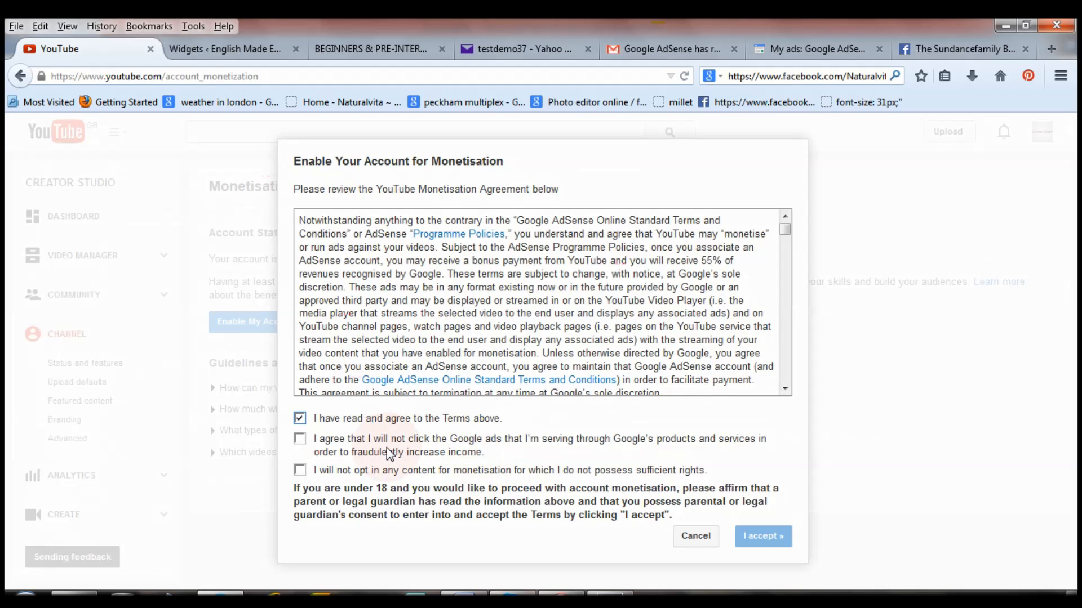
click(301, 442)
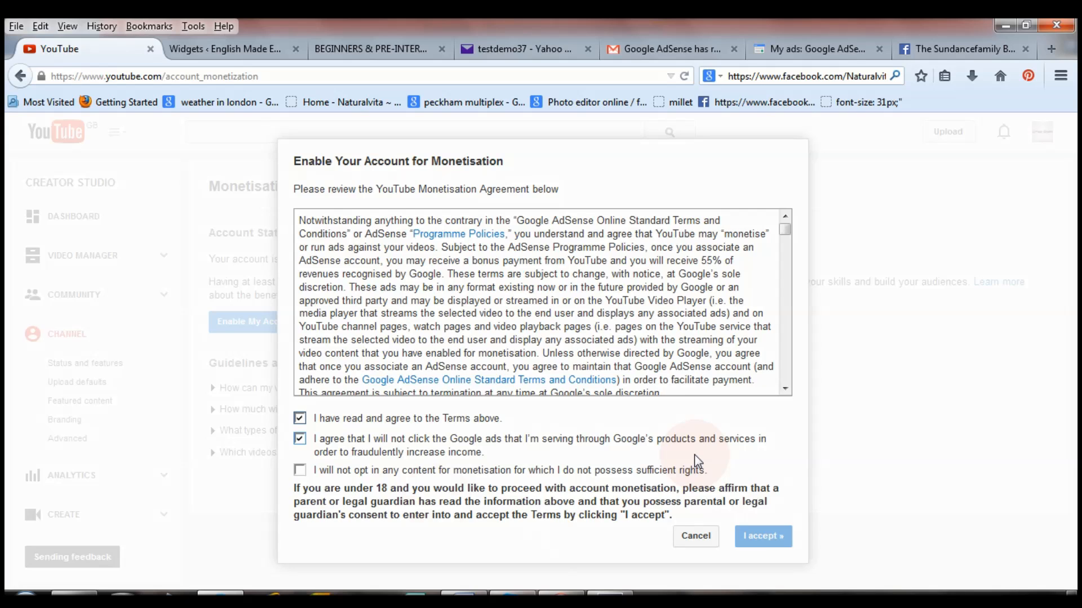
click(302, 472)
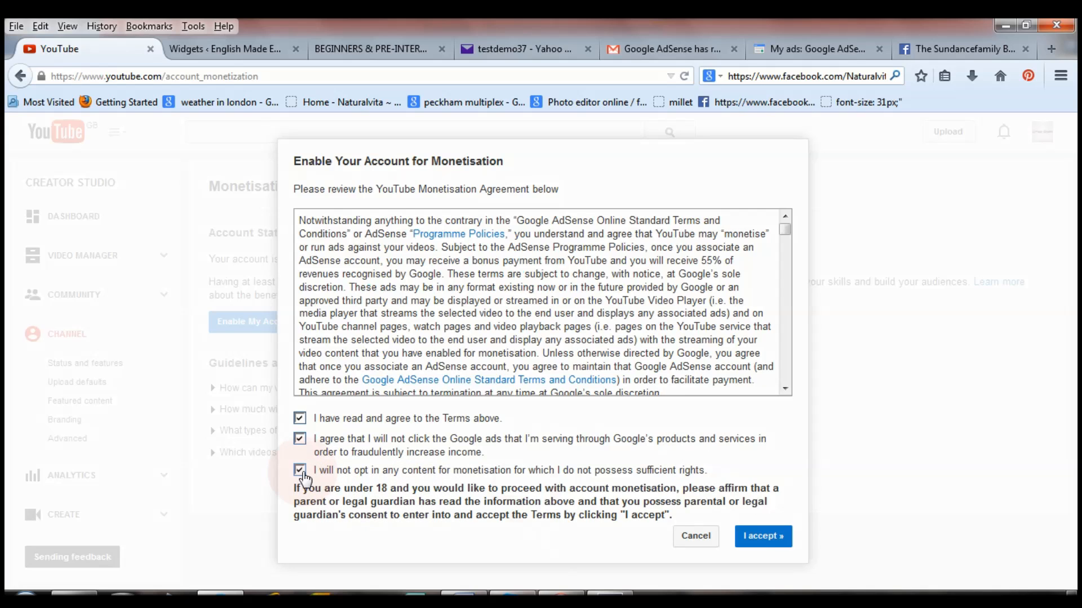
click(764, 537)
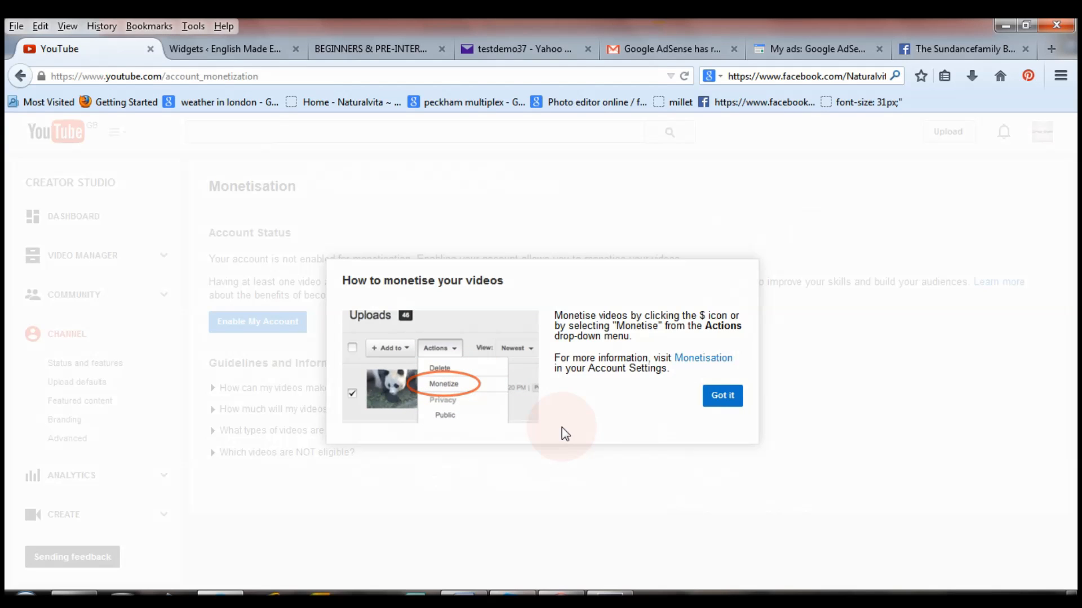
Dismiss the monetising tips, start phone verification by text message, then return to YouTube home.
click(729, 398)
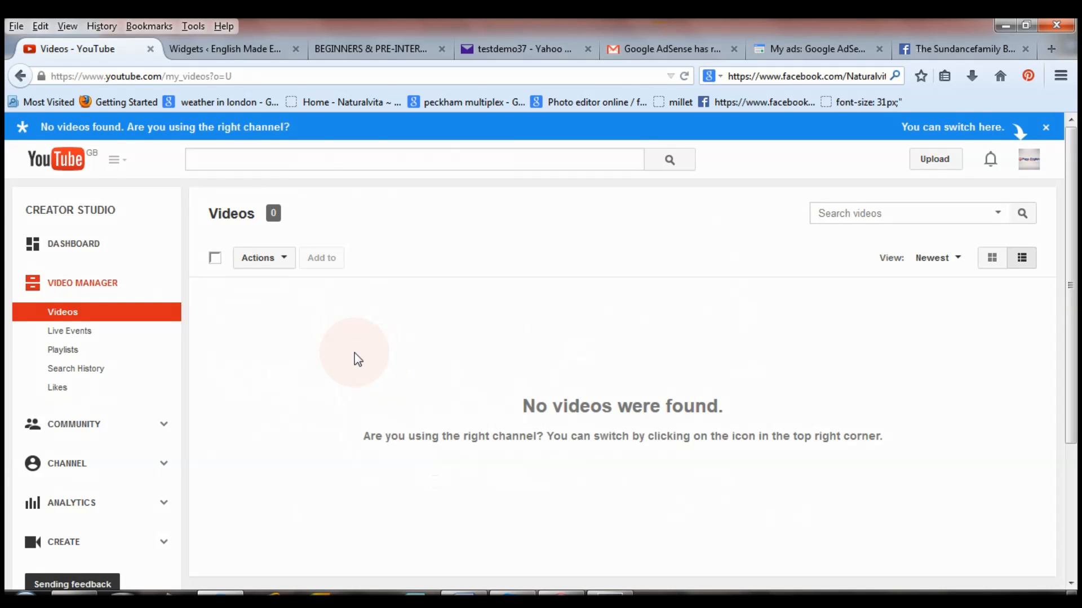
click(42, 468)
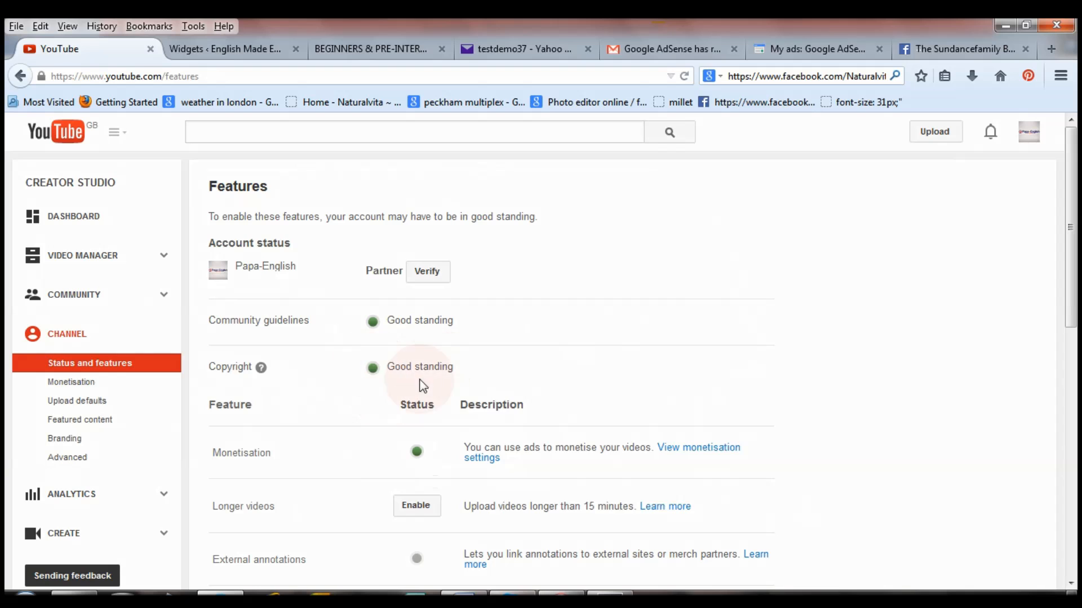
click(428, 273)
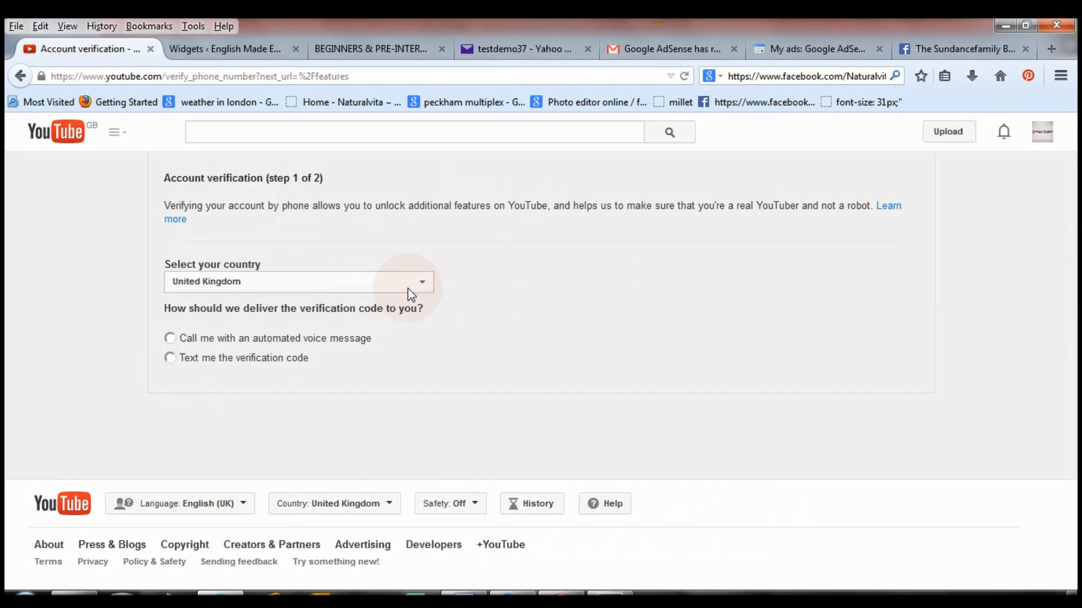
click(169, 359)
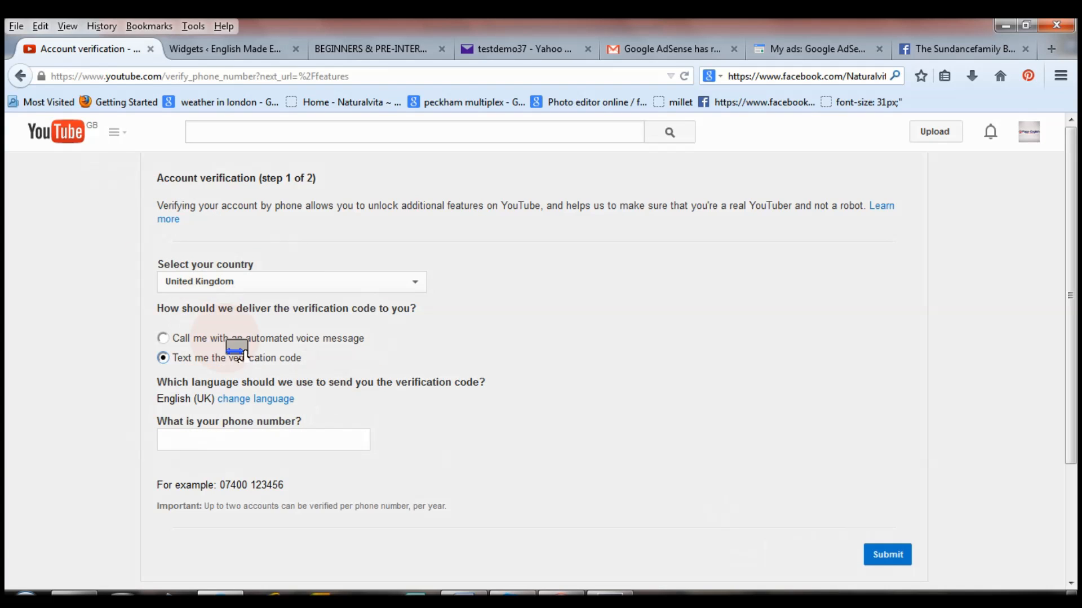
click(67, 135)
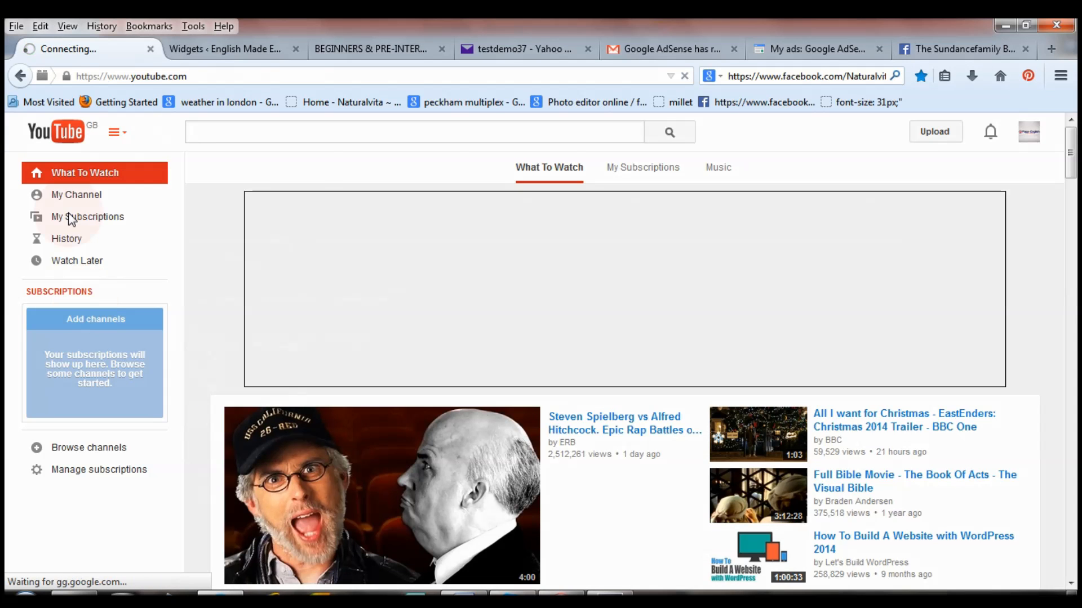
Go from the Papa-English channel through Video Manager to the channel's Status and features page.
click(73, 195)
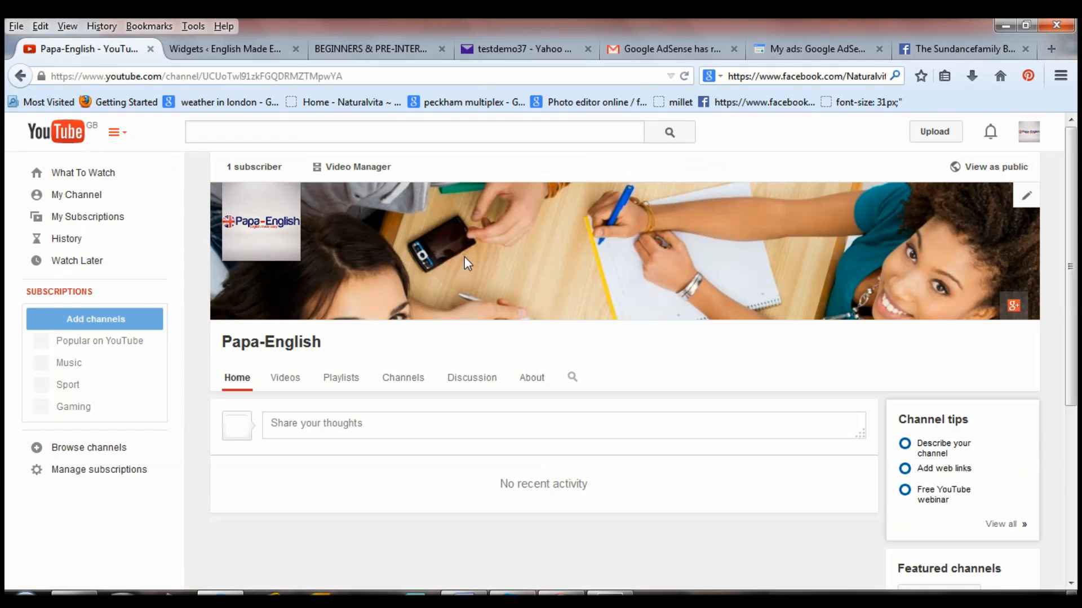
click(354, 173)
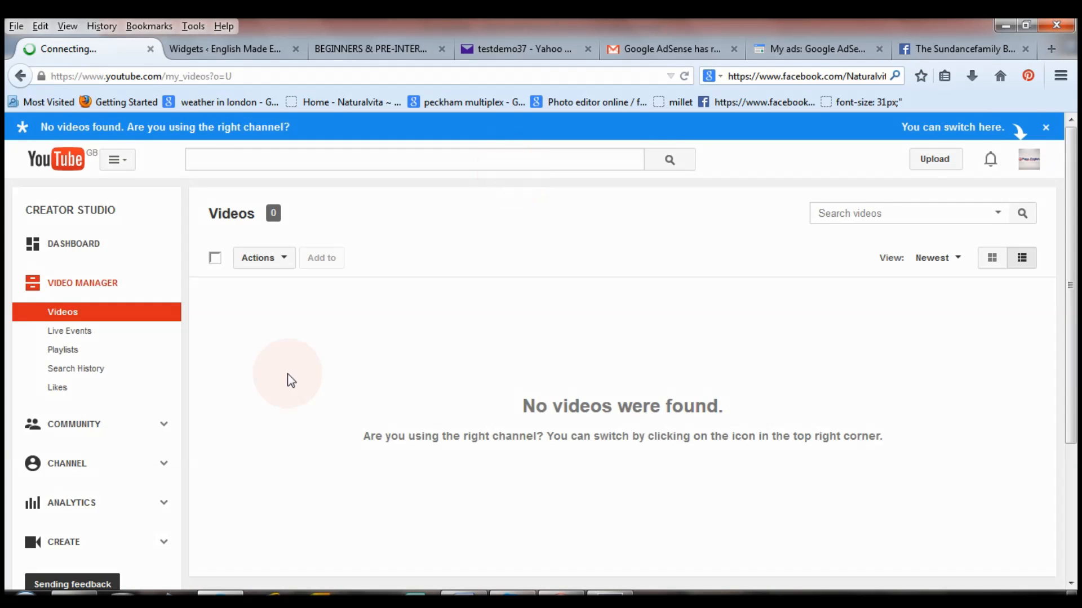
click(84, 464)
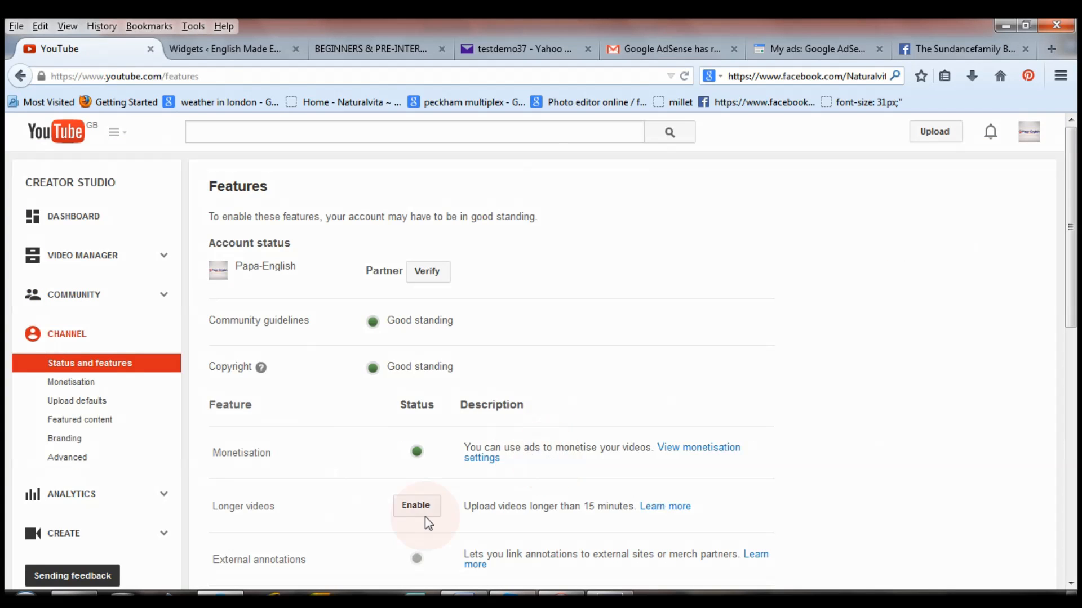
In monetisation settings, expand 'How will I be paid?' and follow the associate-an-AdSense-account link.
click(696, 458)
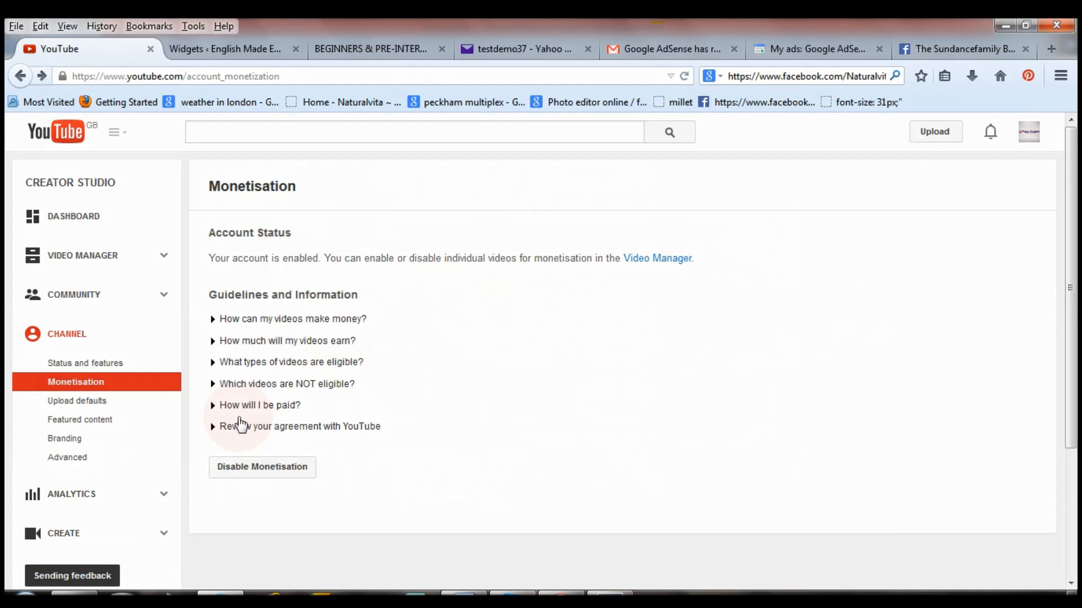
click(251, 406)
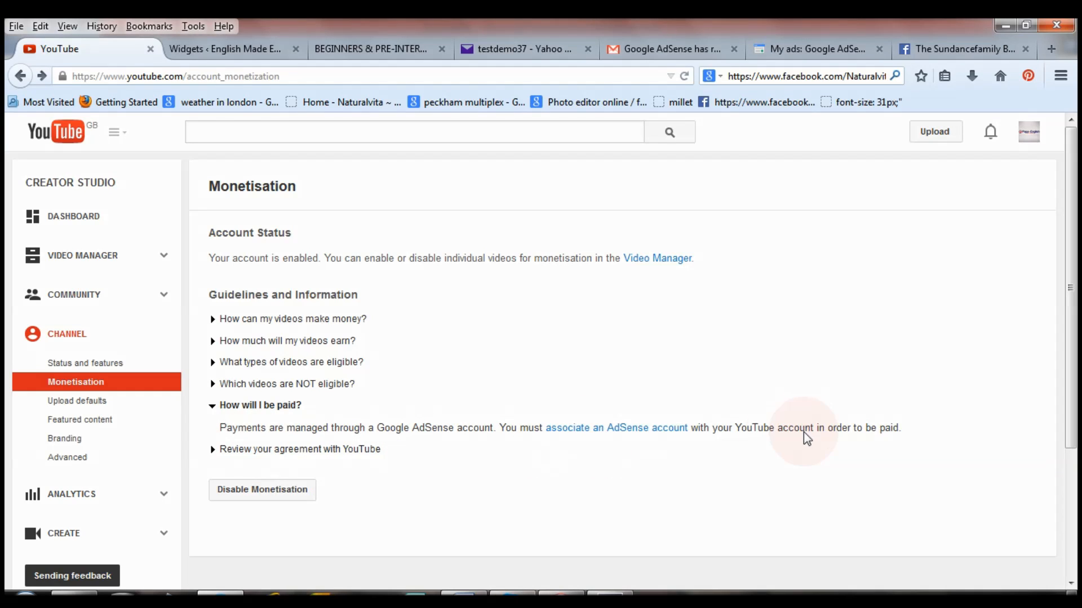
click(631, 437)
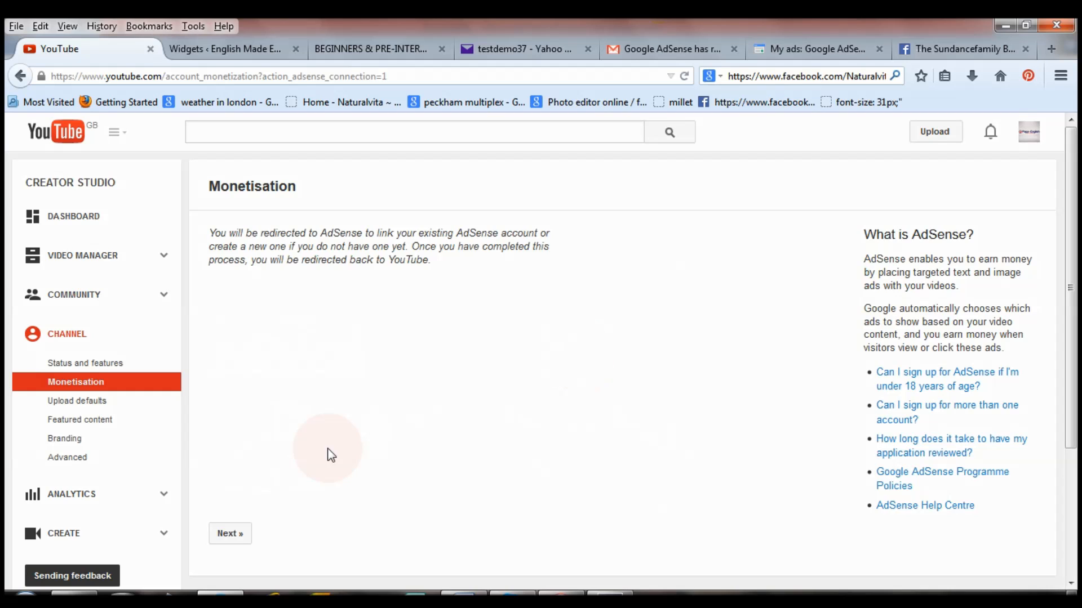
Link the currently signed-in Google account's AdSense to the YouTube channel and accept the association.
click(231, 535)
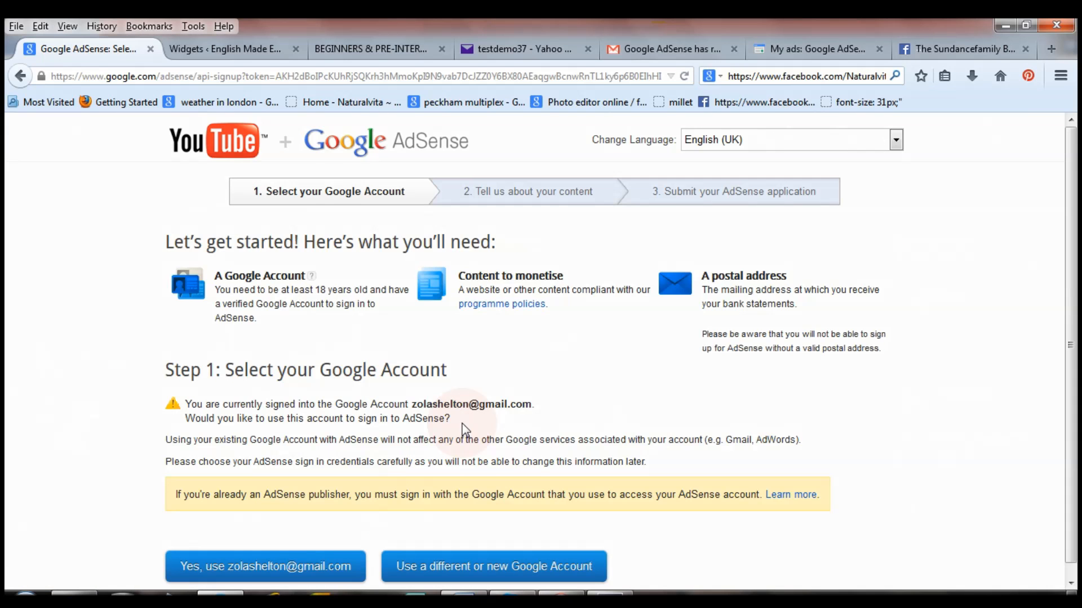
scroll(462, 429, down, 1)
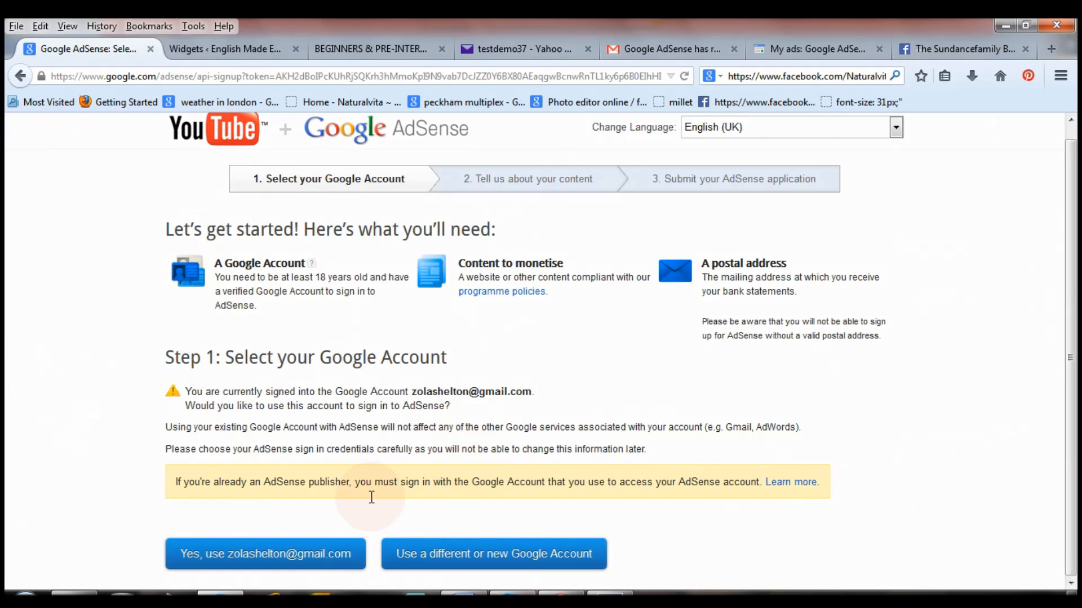
click(297, 555)
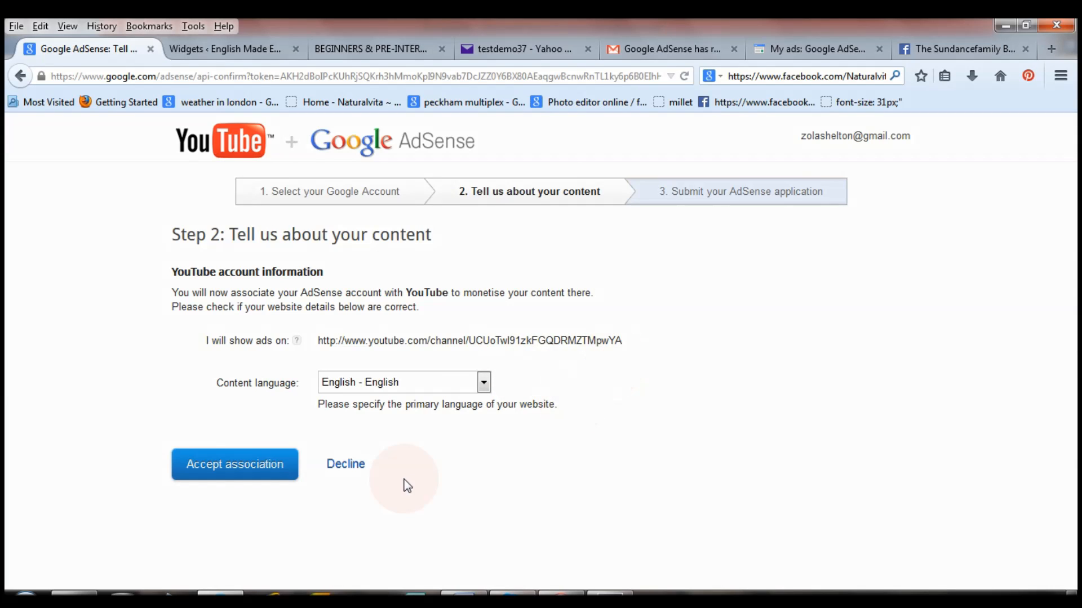
click(235, 471)
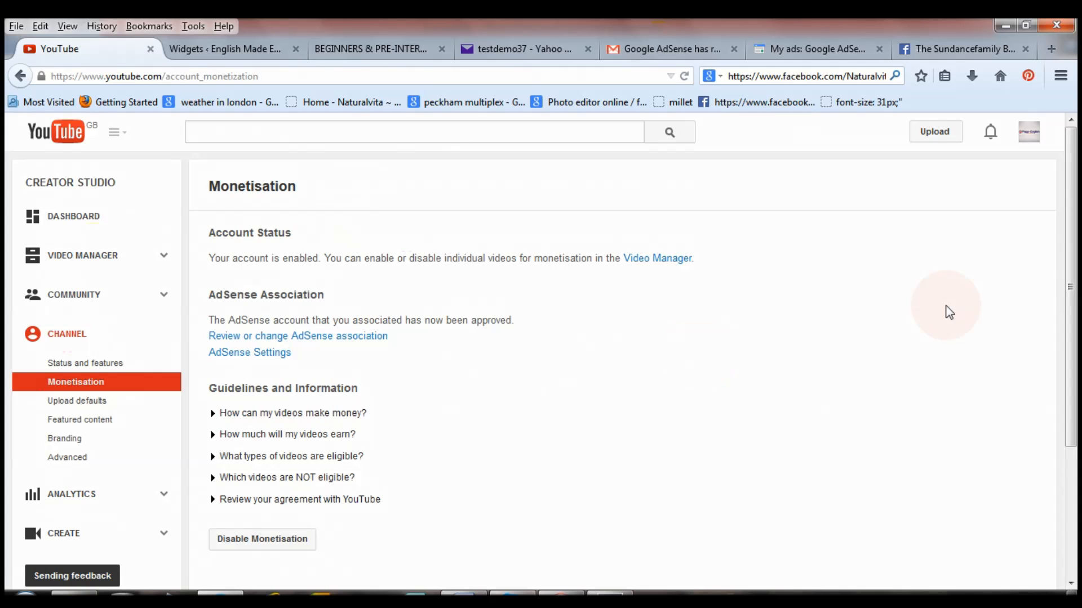
Switch to the Google AdSense My ads tab and go to the Home overview.
drag(1070, 346, 1054, 243)
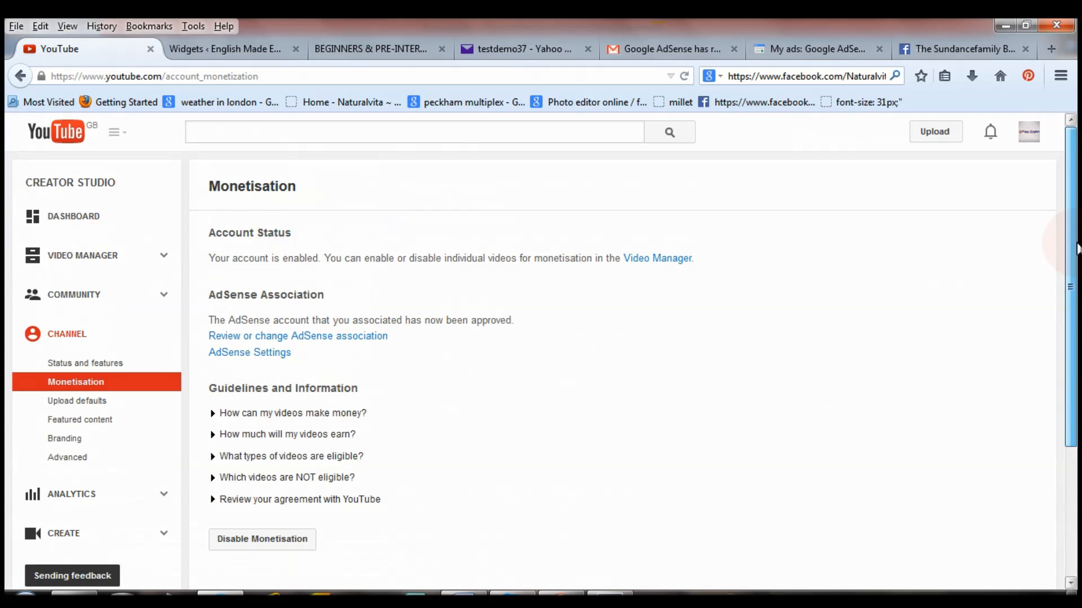
click(793, 45)
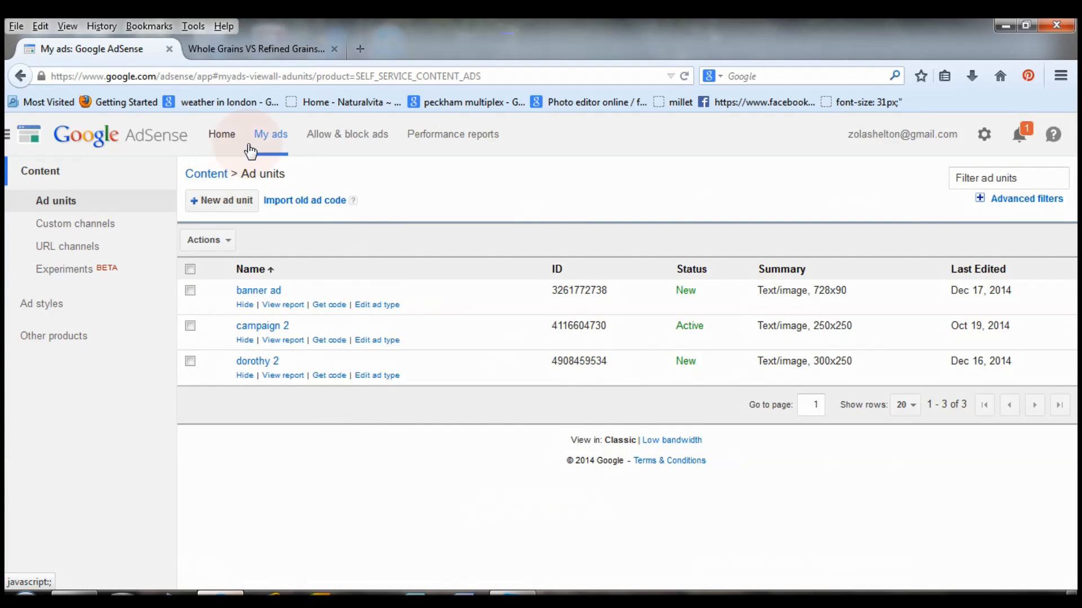
click(225, 137)
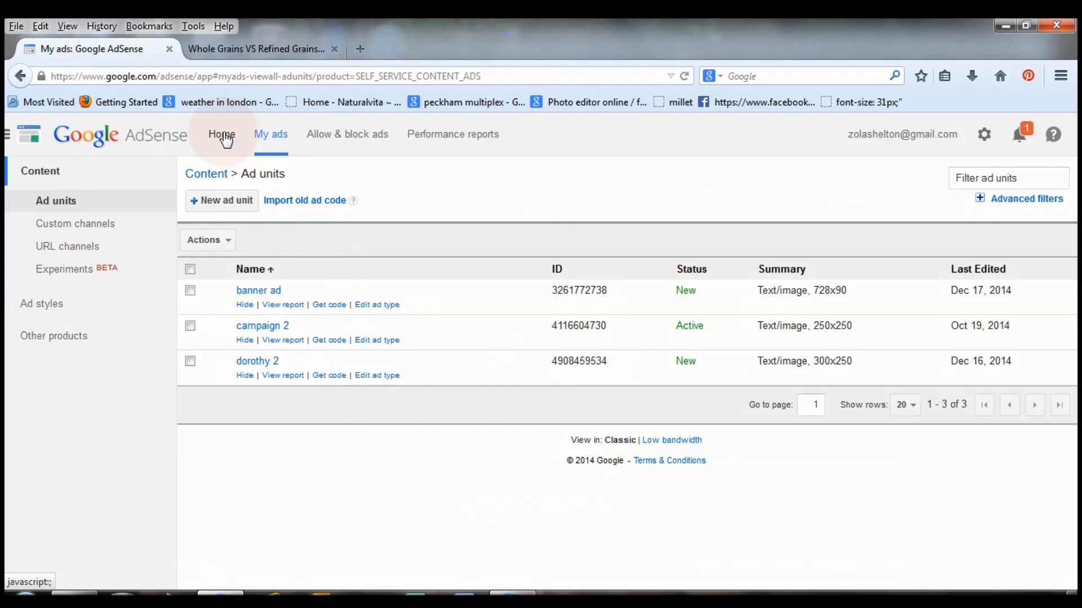